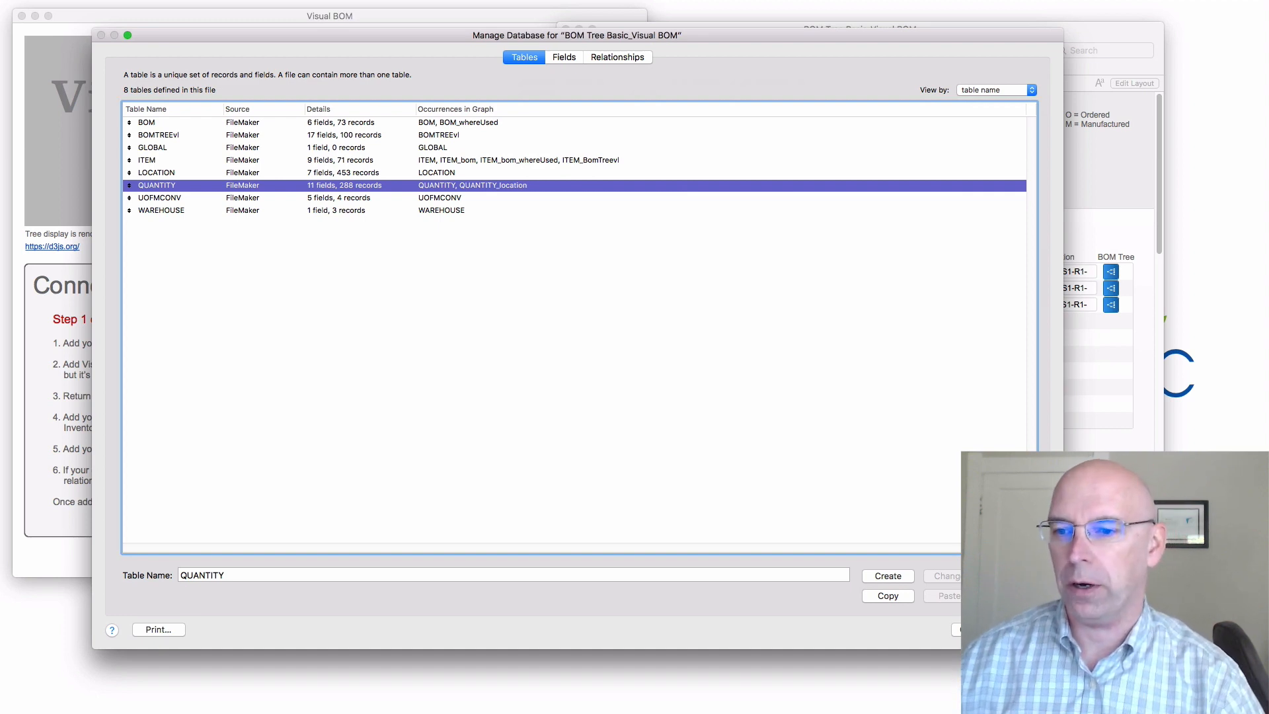
- Close the database definitions of BOM Tree Basic_Visual BOM and bring that file's record window to the front
left_click(978, 630)
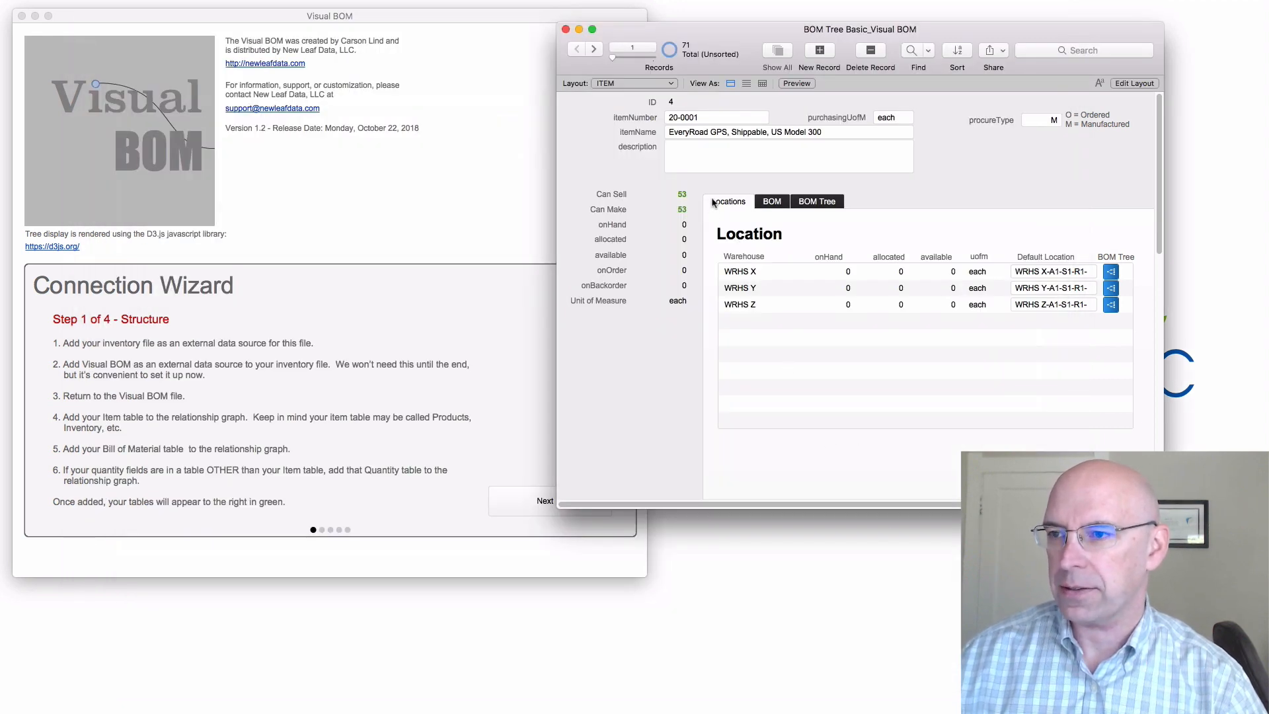
left_click(884, 0)
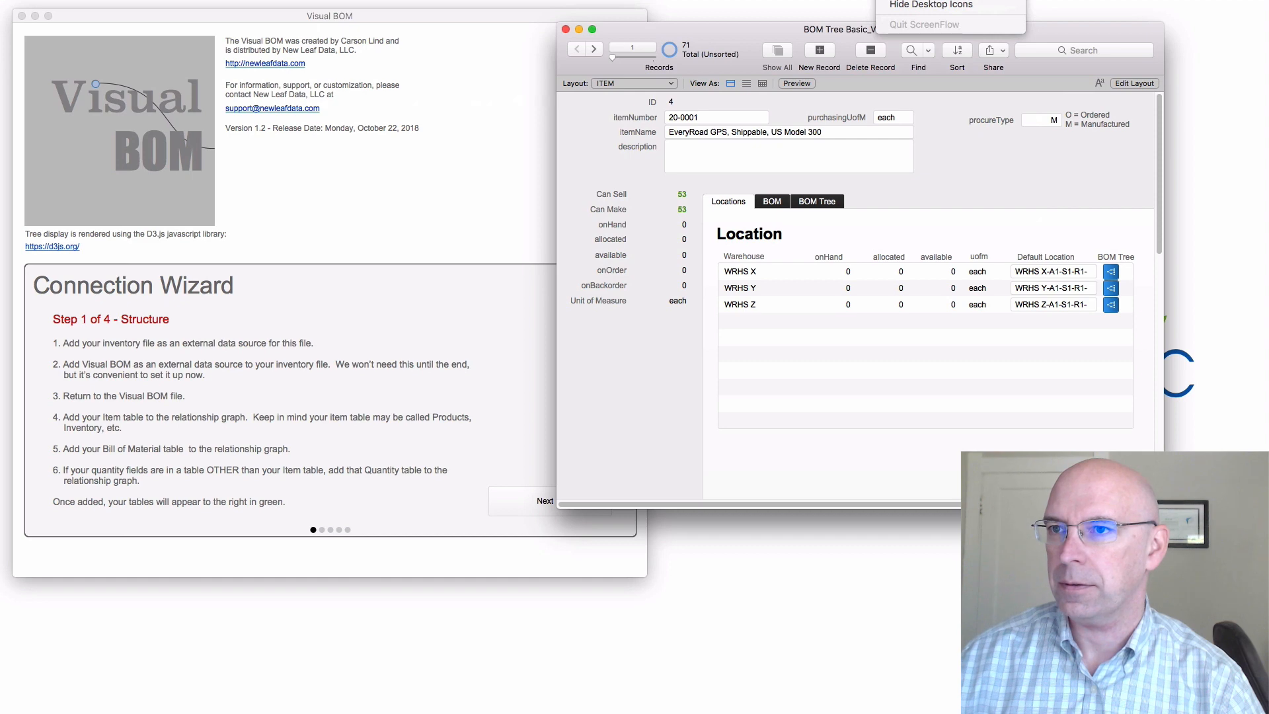
left_click(931, 4)
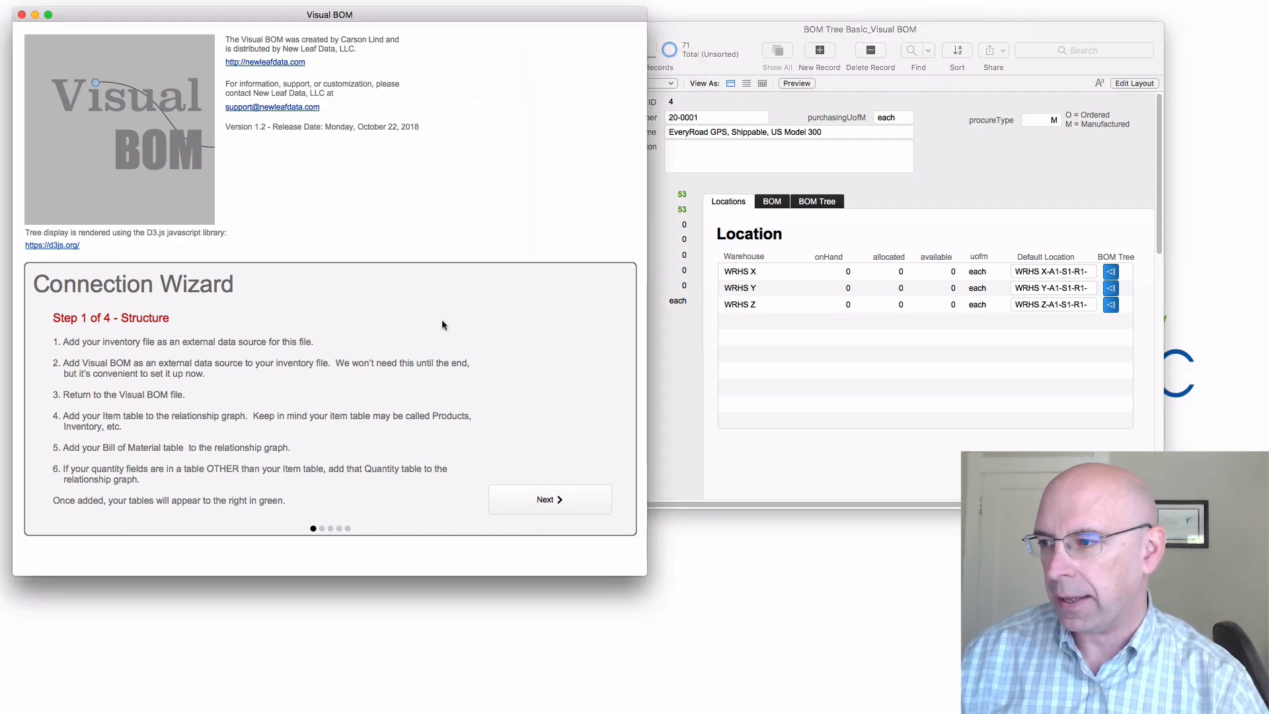
left_click(820, 35)
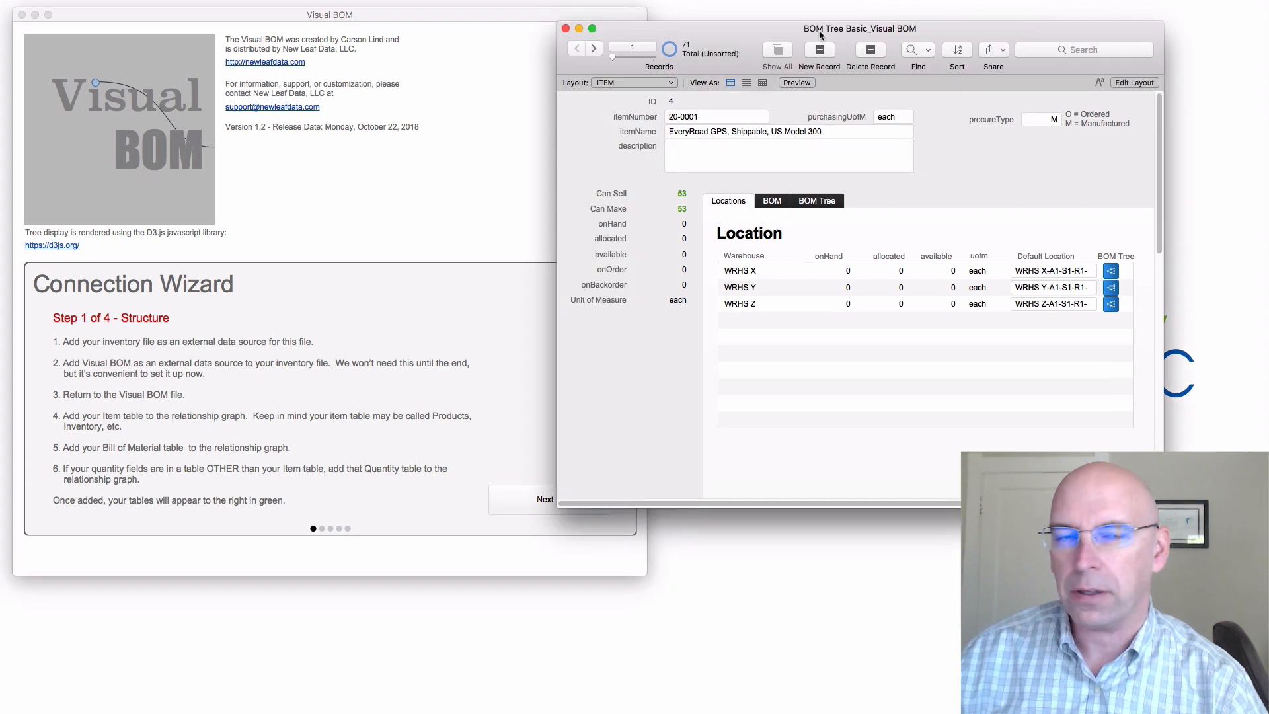
- Add the BOM Tree Basic_Visual BOM.fmp12 inventory file as a FileMaker external data source in the Visual BOM file
left_click(476, 81)
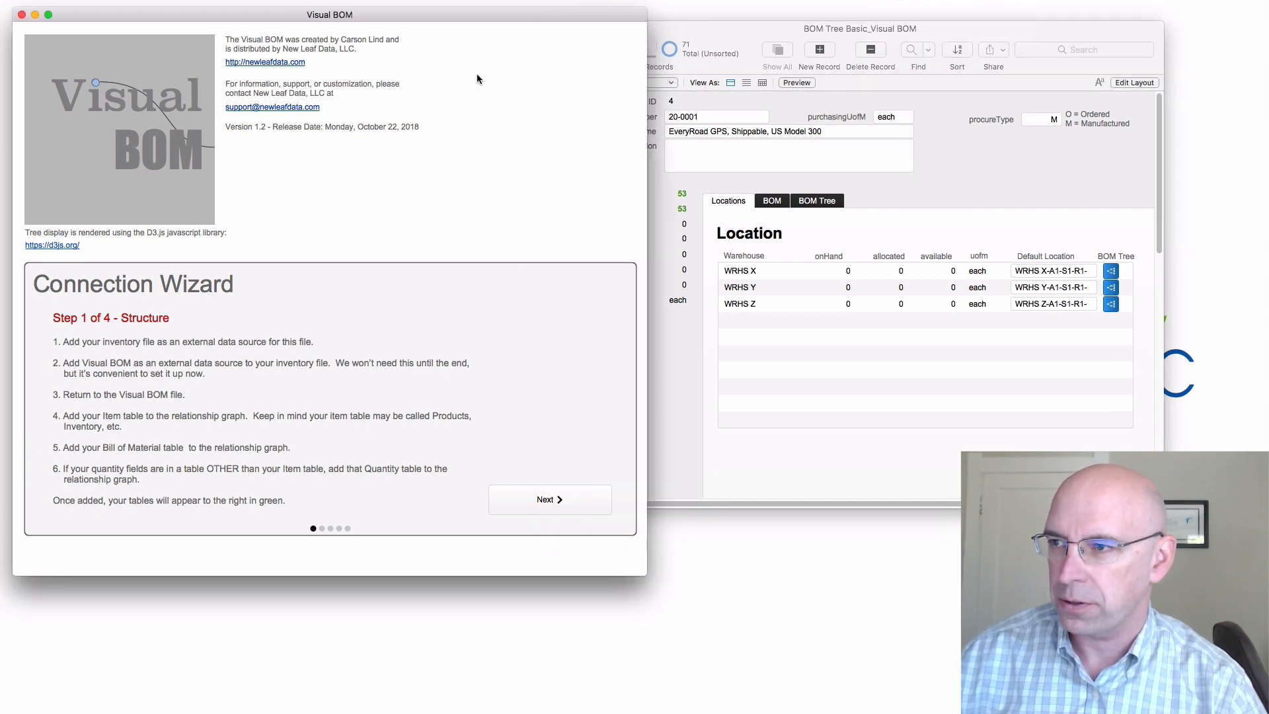
left_click(0, 0)
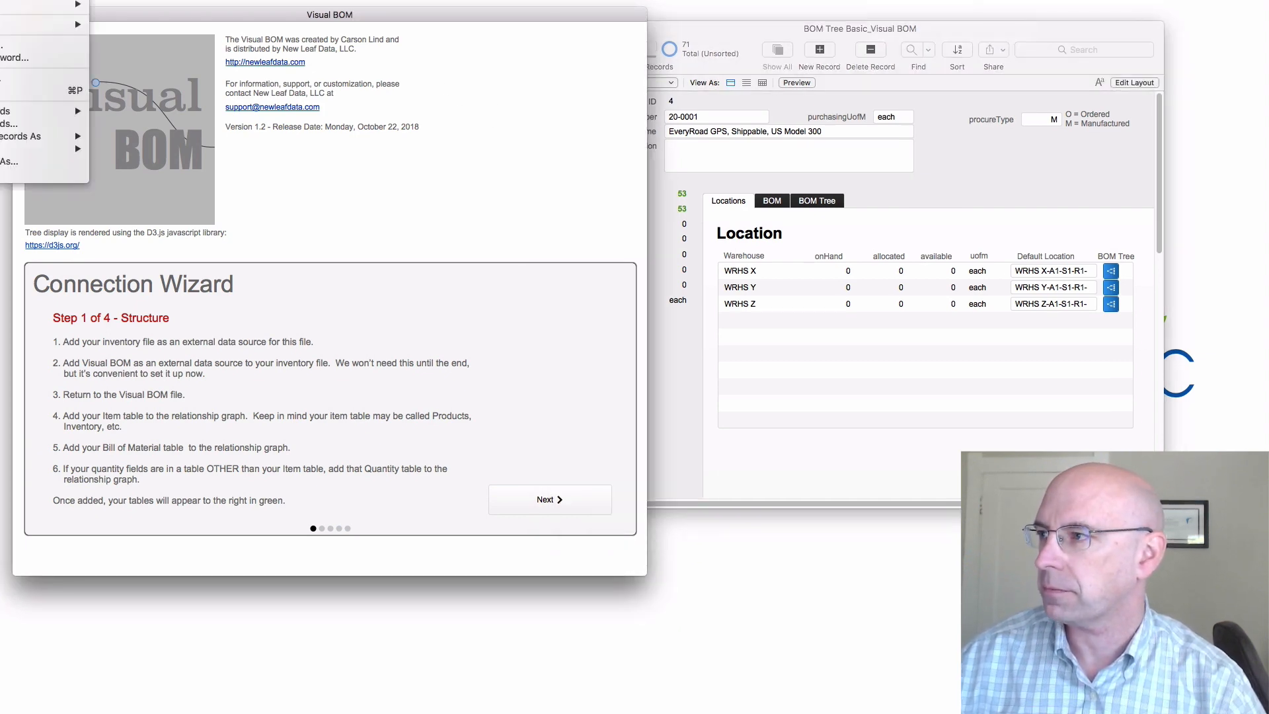
mouse_move(53, 4)
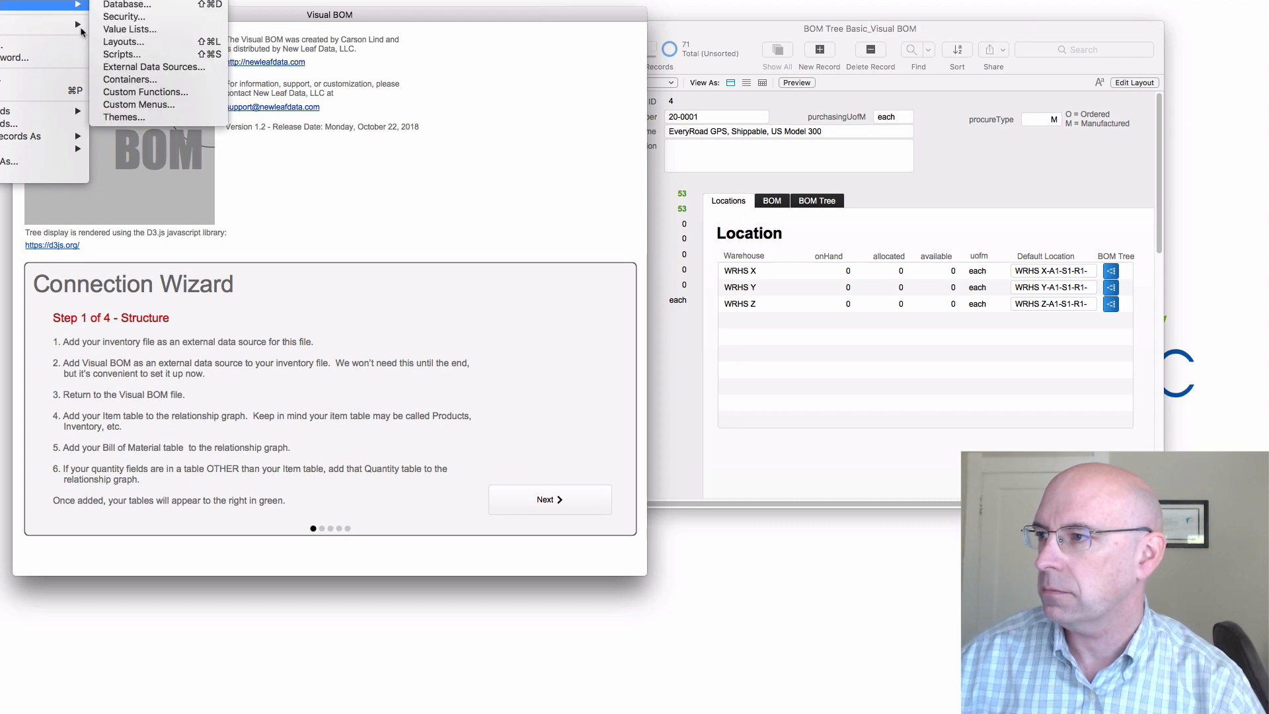
left_click(160, 70)
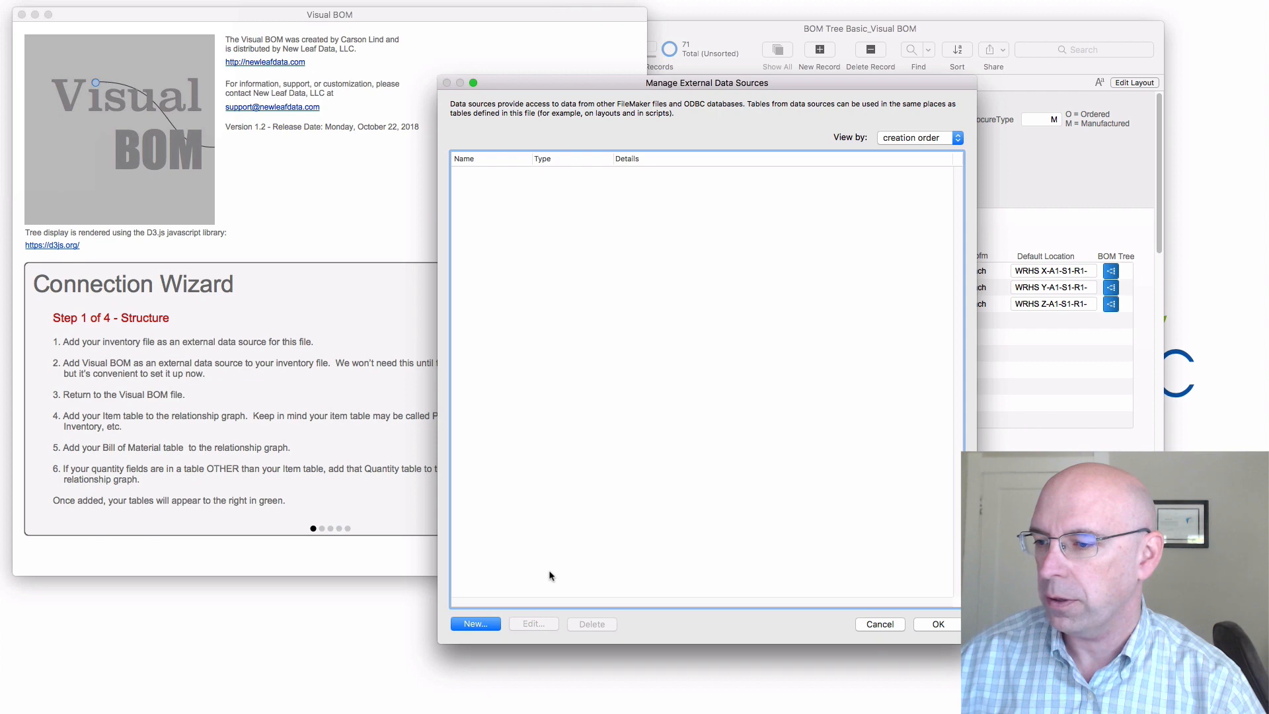
left_click(476, 624)
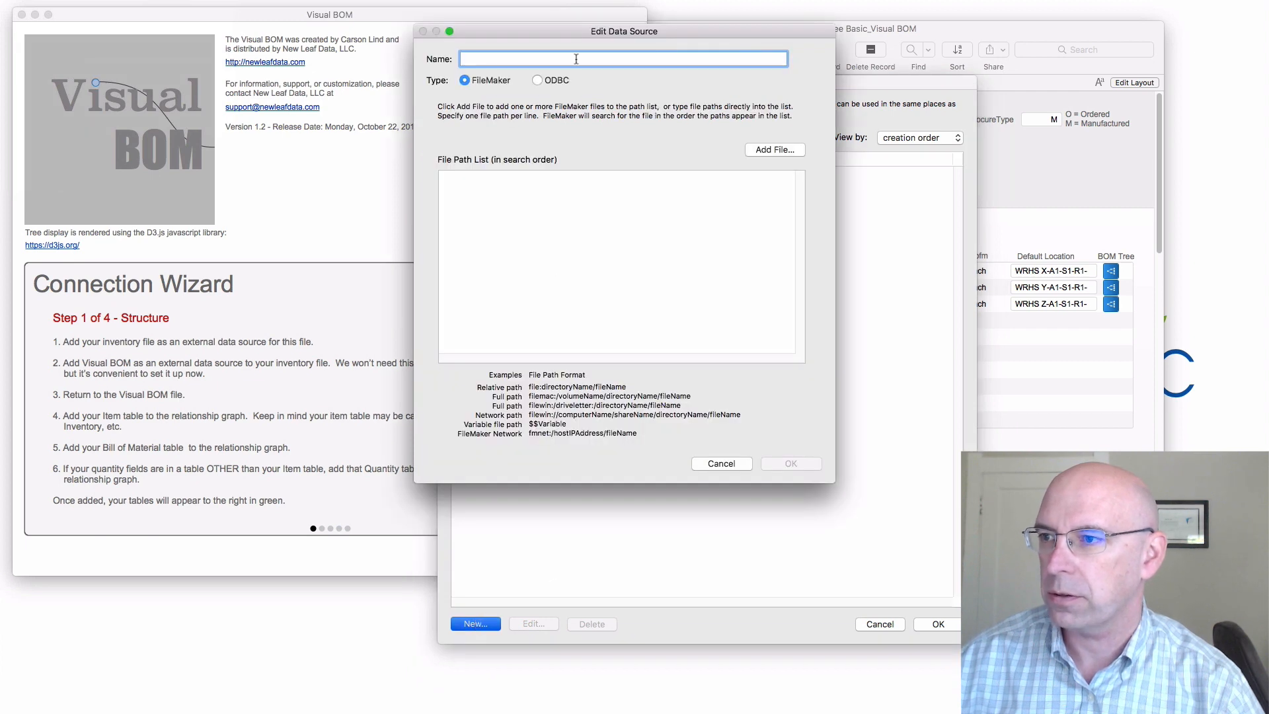
left_click(769, 153)
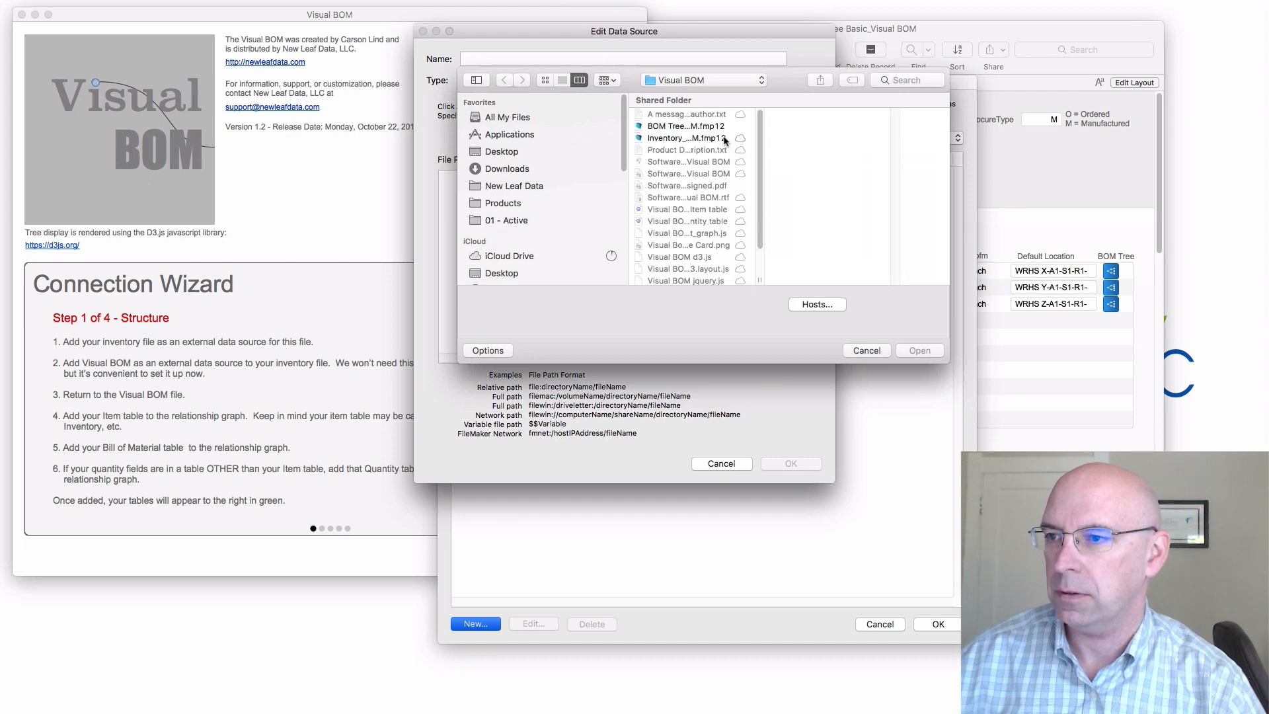
left_click(684, 127)
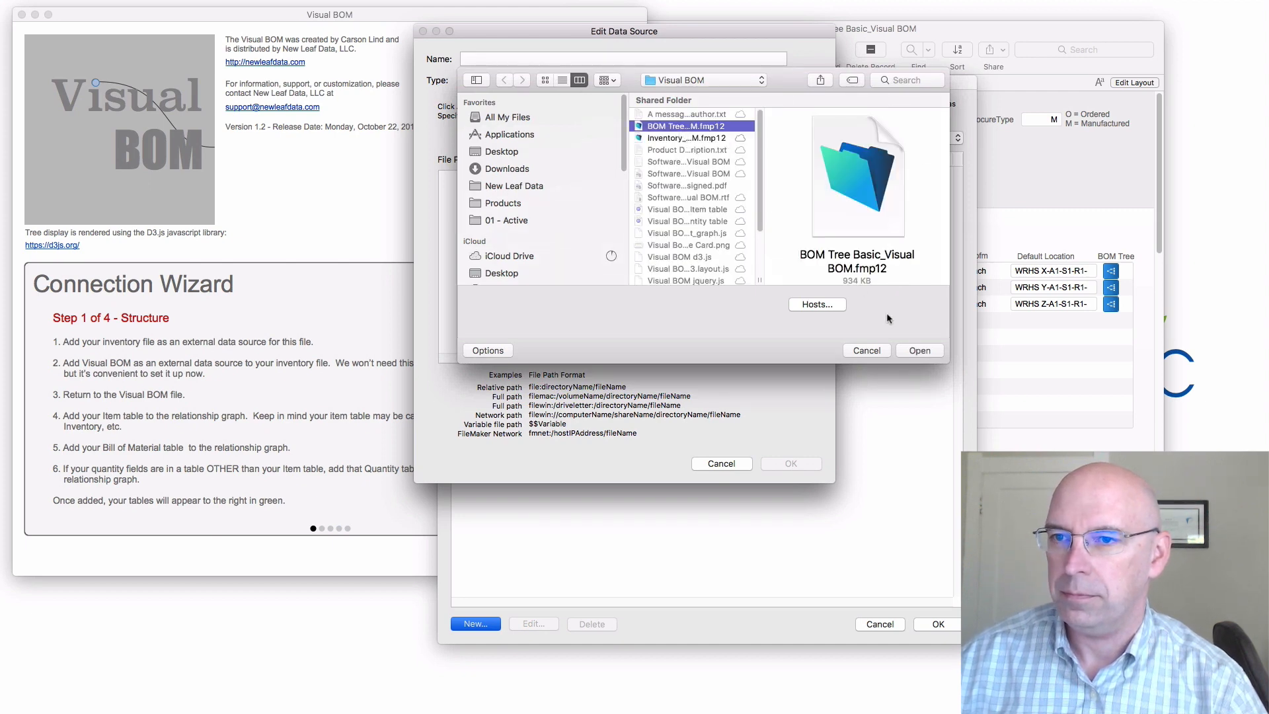
left_click(919, 350)
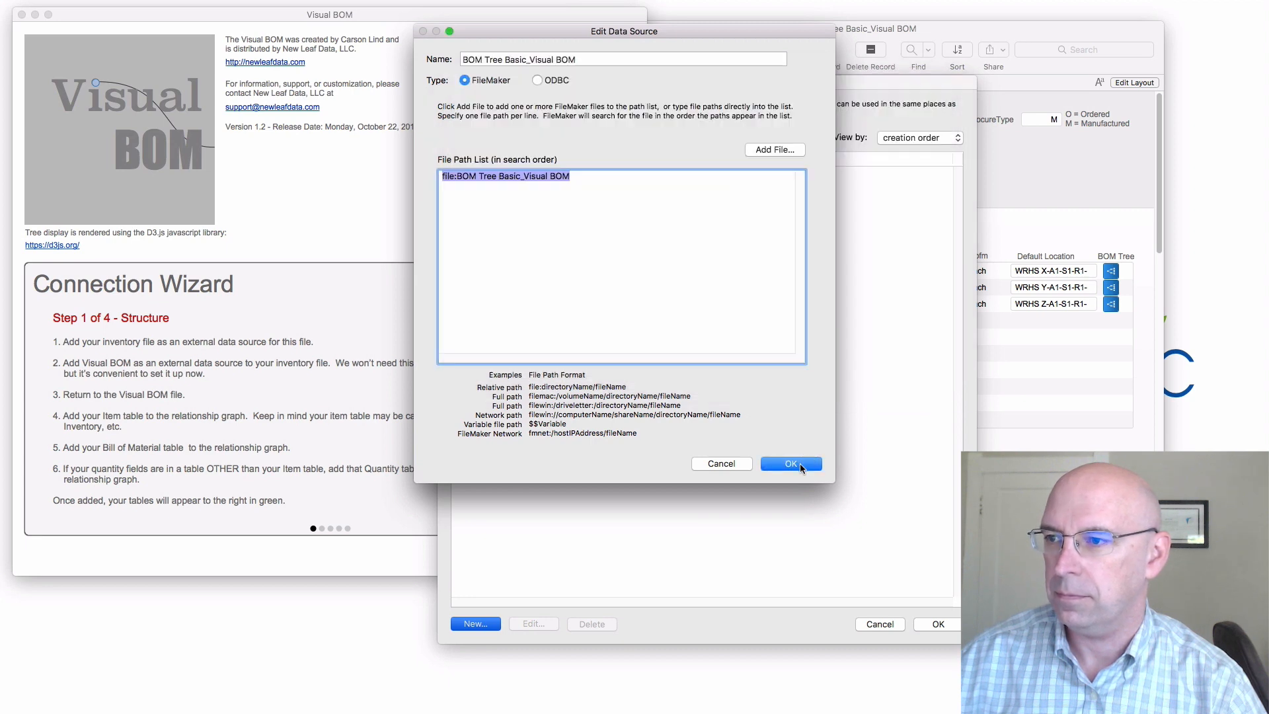
left_click(791, 463)
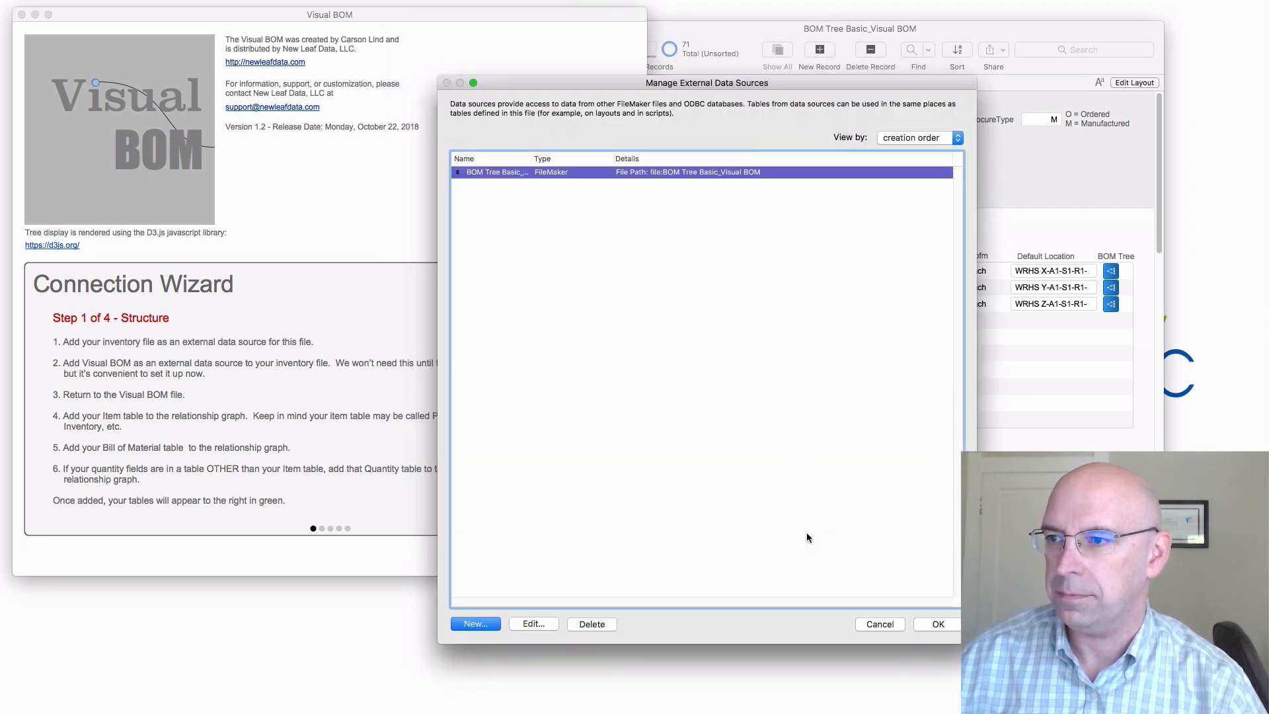
left_click(934, 624)
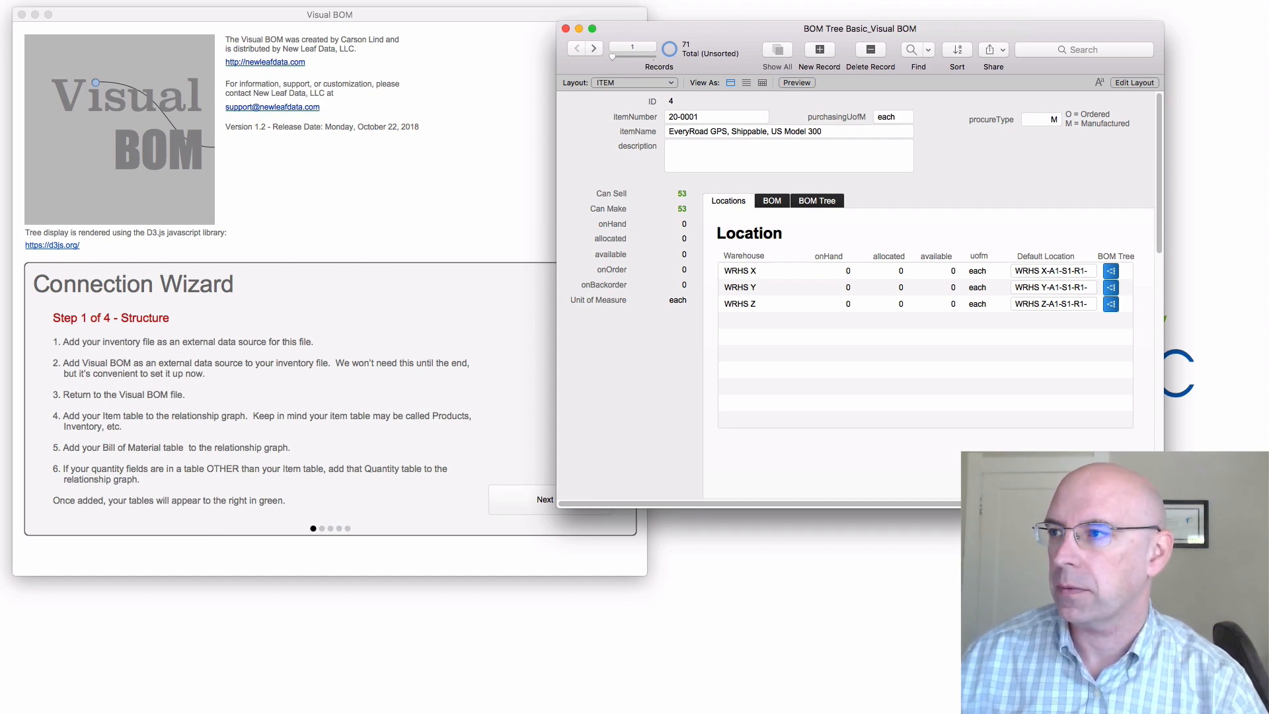
- Add Visual BOM.fmp12 as a FileMaker external data source in the BOM Tree Basic_Visual BOM inventory file
left_click(0, 0)
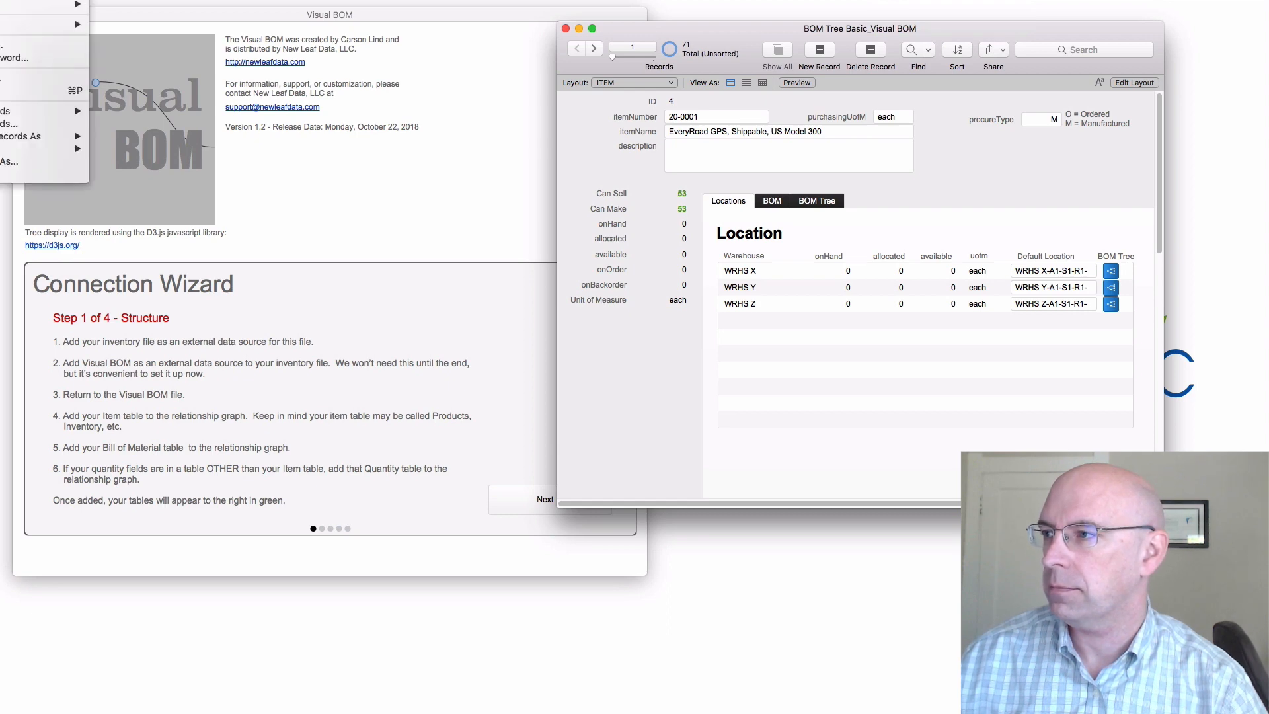
mouse_move(40, 4)
left_click(139, 67)
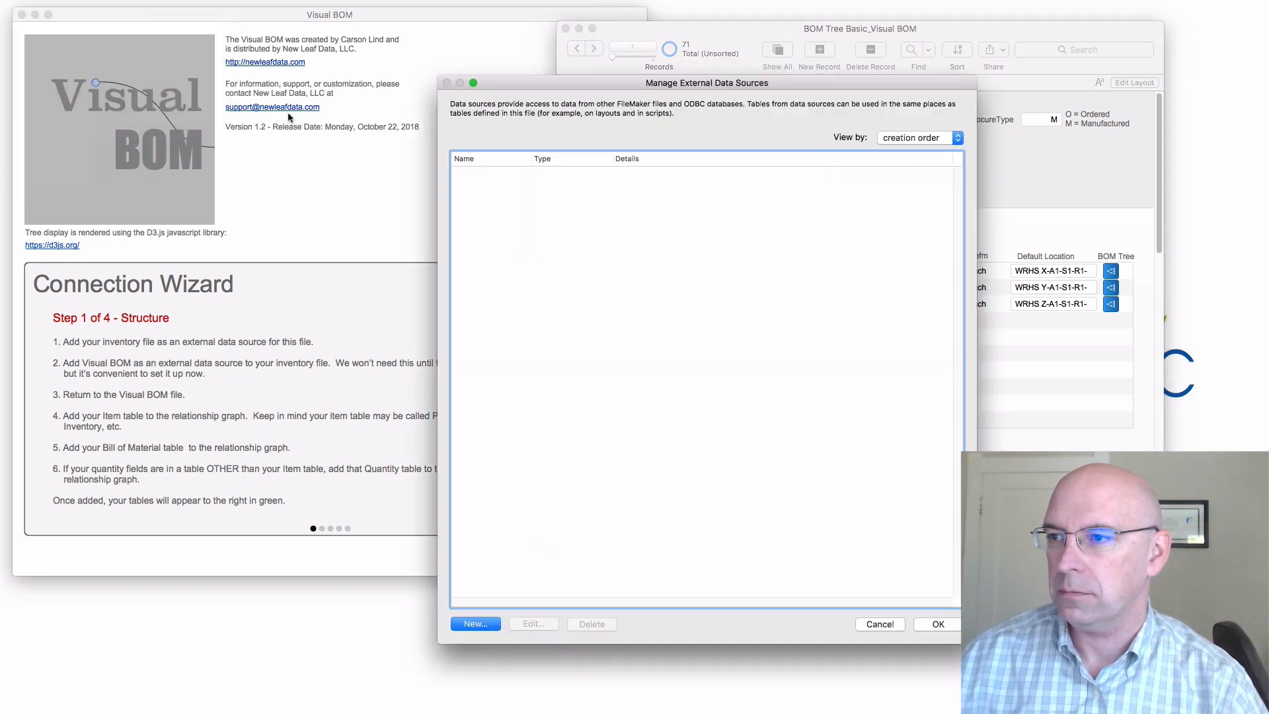
left_click(469, 626)
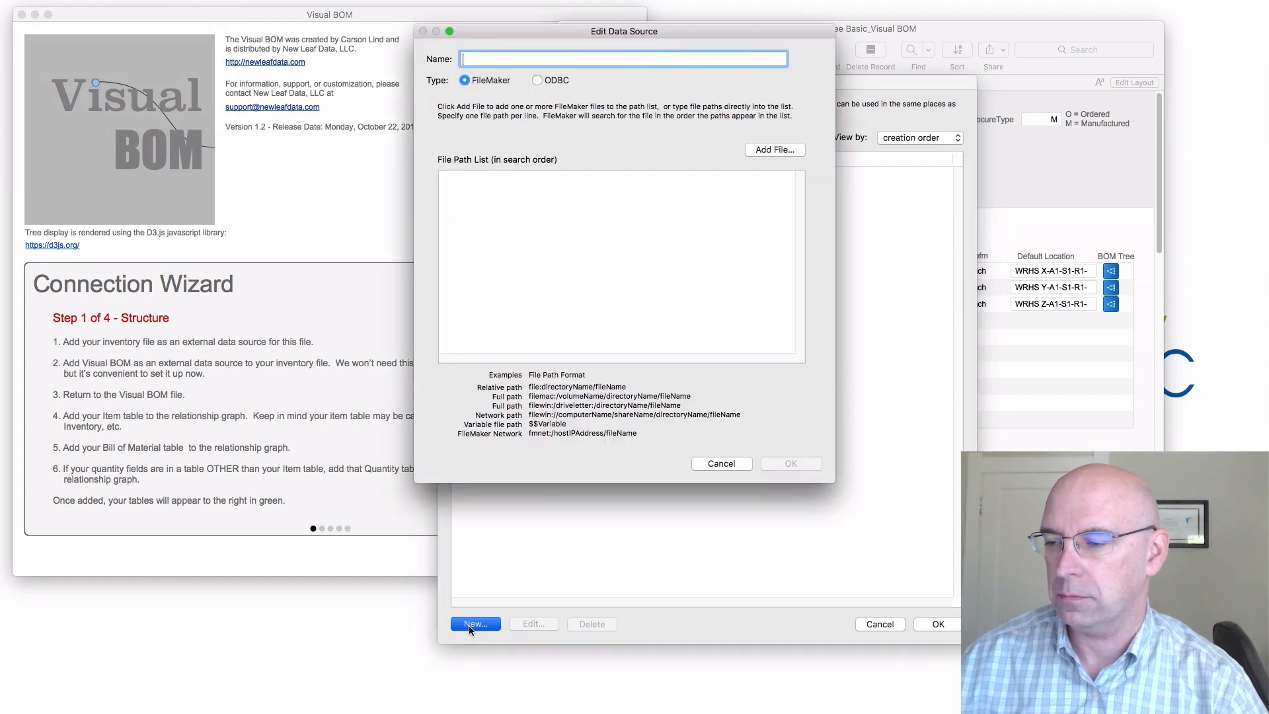
left_click(770, 150)
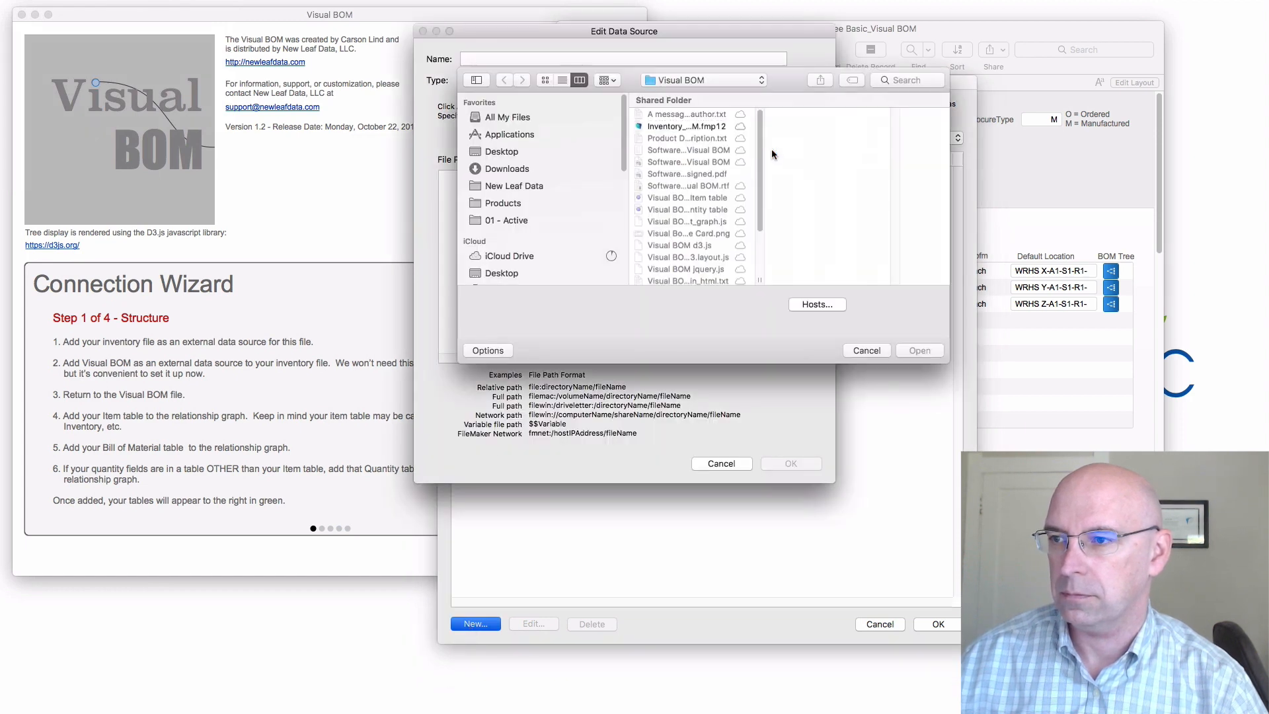
scroll(694, 201, "down", 3)
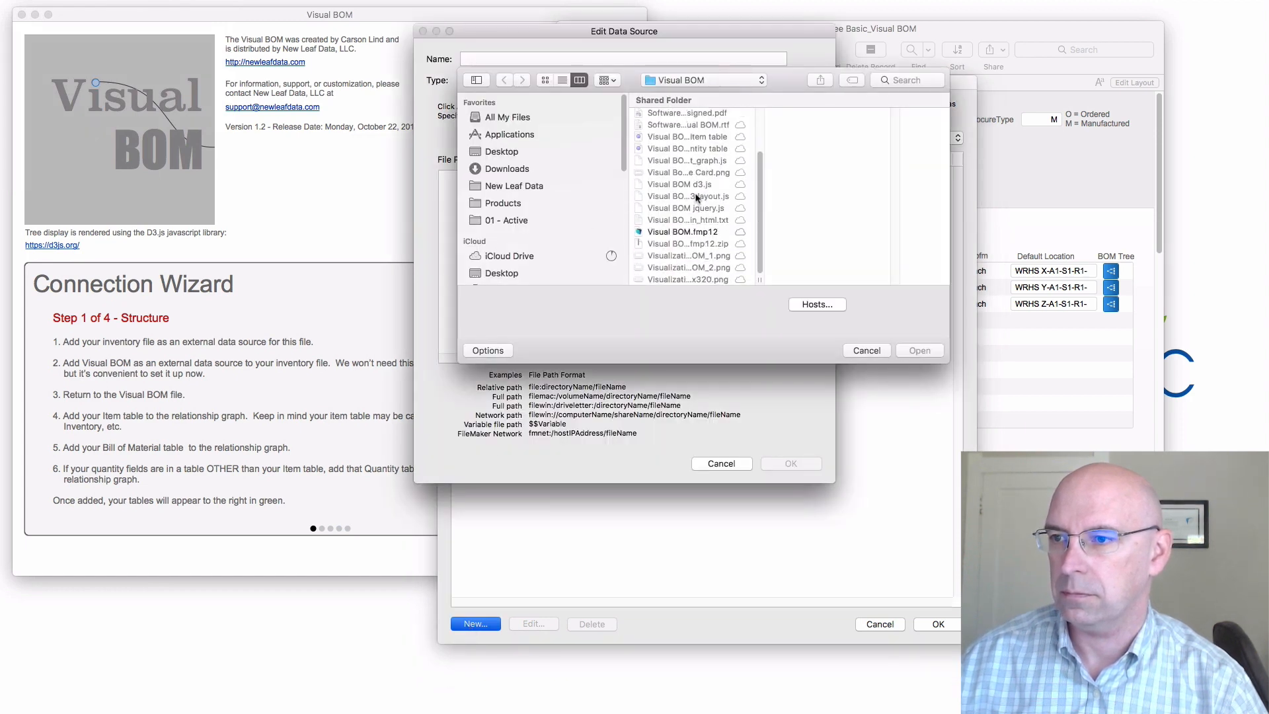
left_click(683, 233)
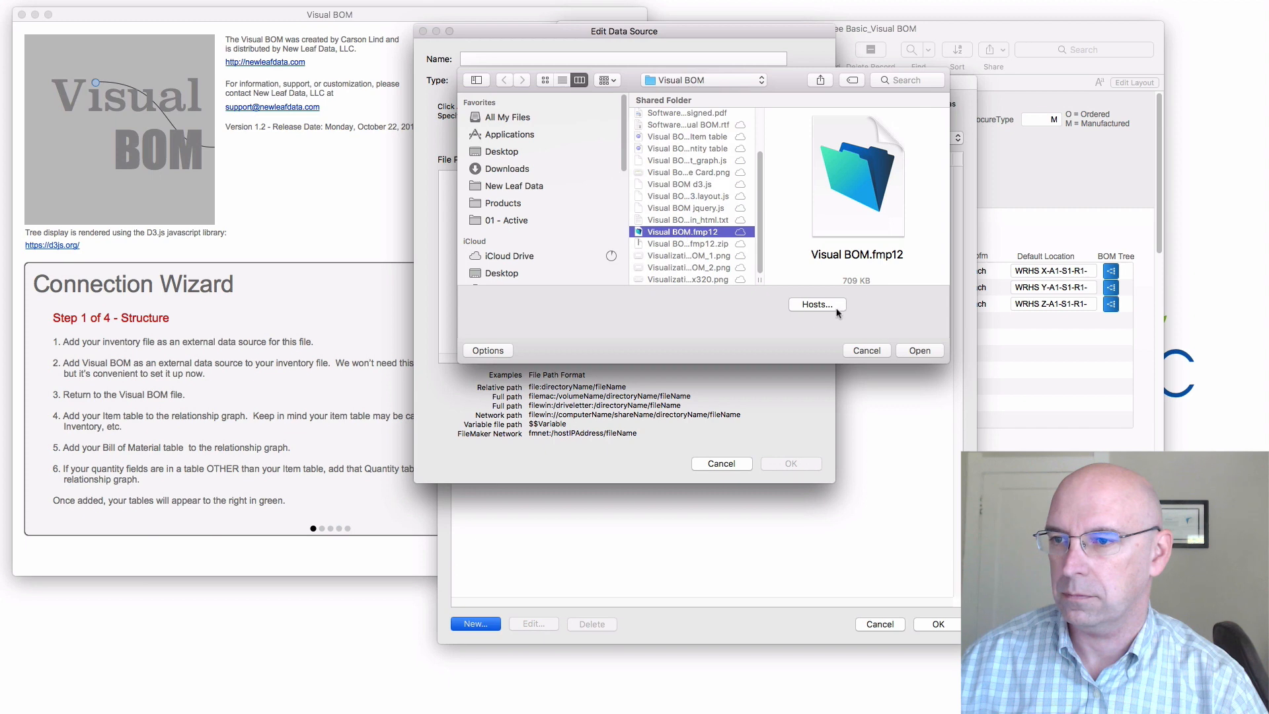
left_click(920, 351)
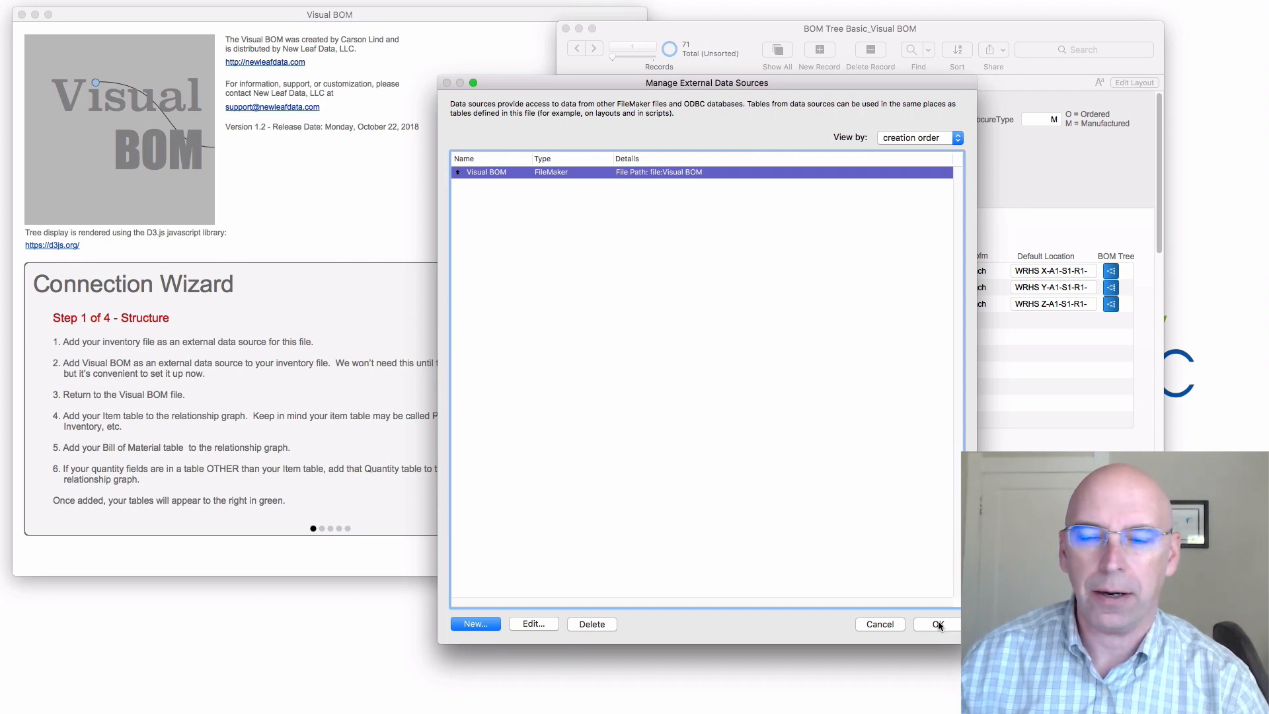
left_click(937, 624)
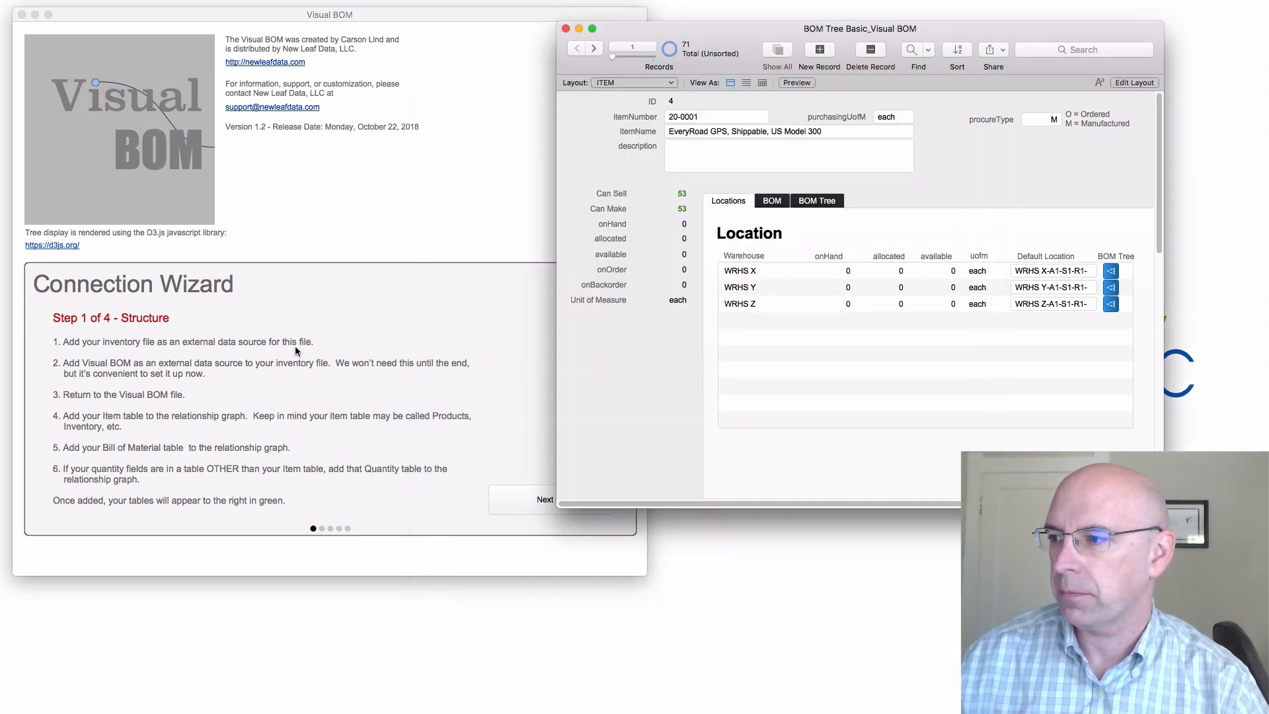
- In the Visual BOM file's relationships graph, add the ITEM table from BOM Tree Basic_Visual BOM and place it under the yellow note
left_click(147, 398)
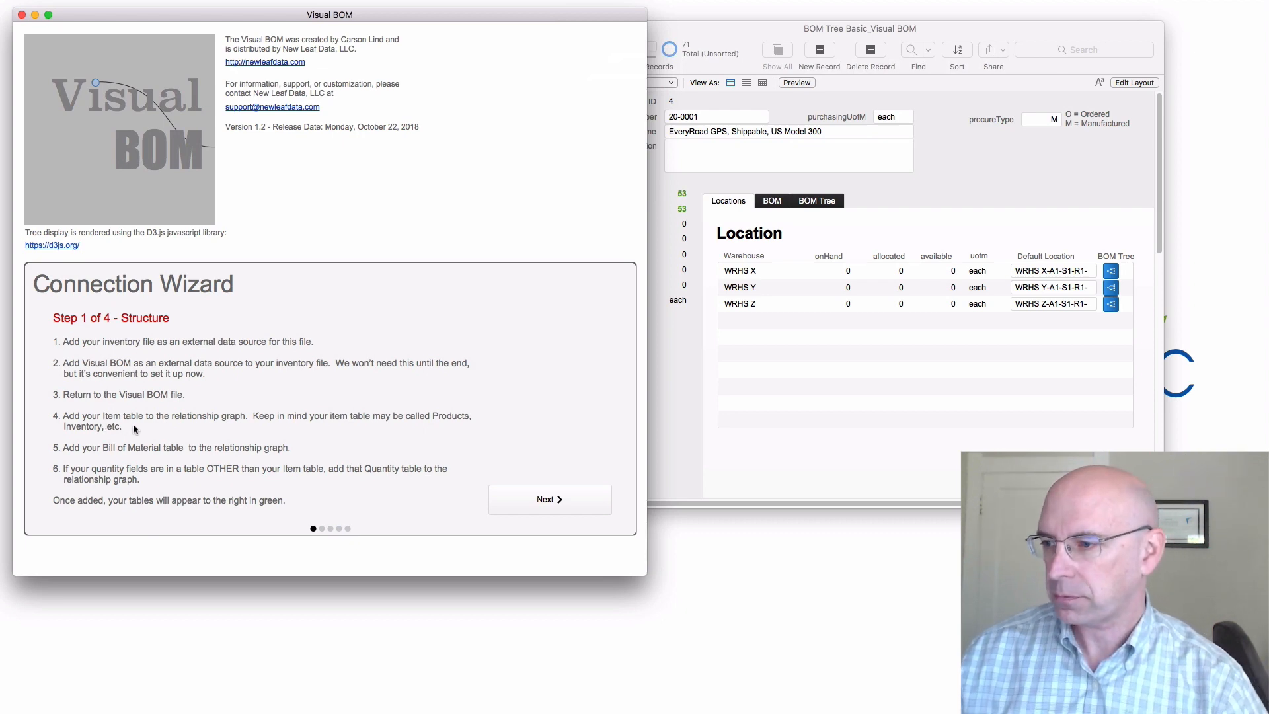
key("super+shift+d")
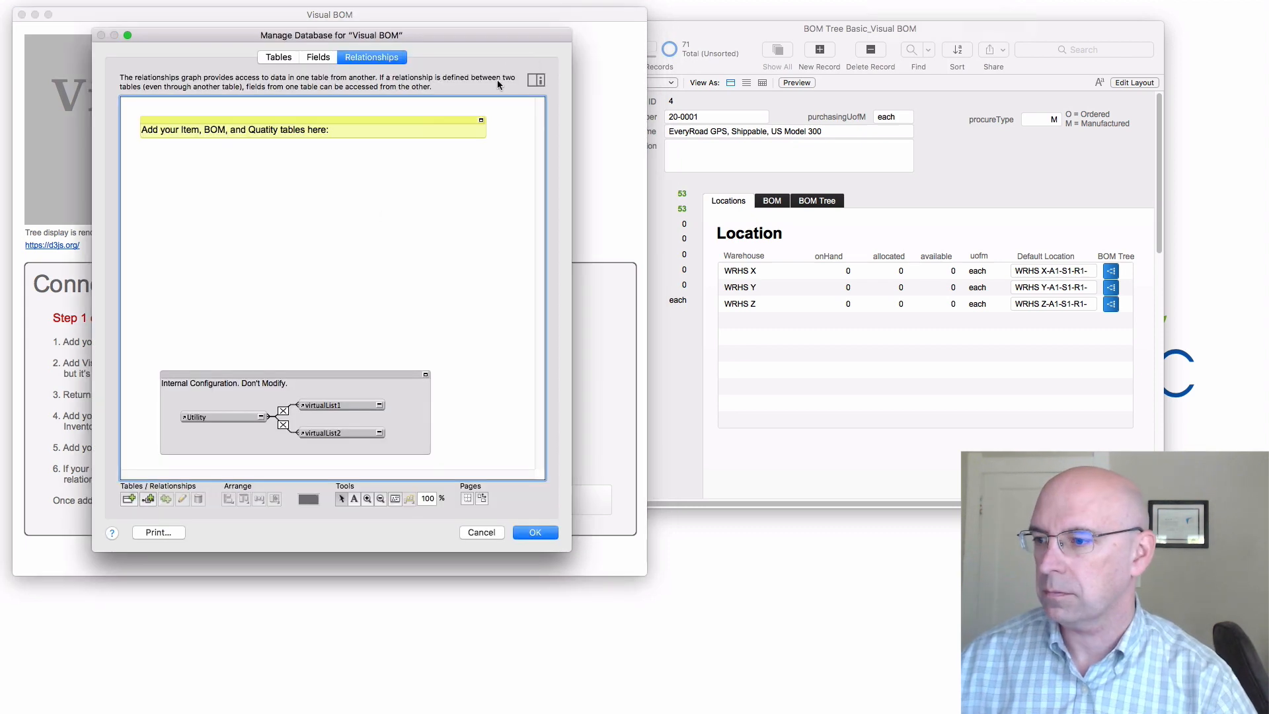
left_click(134, 497)
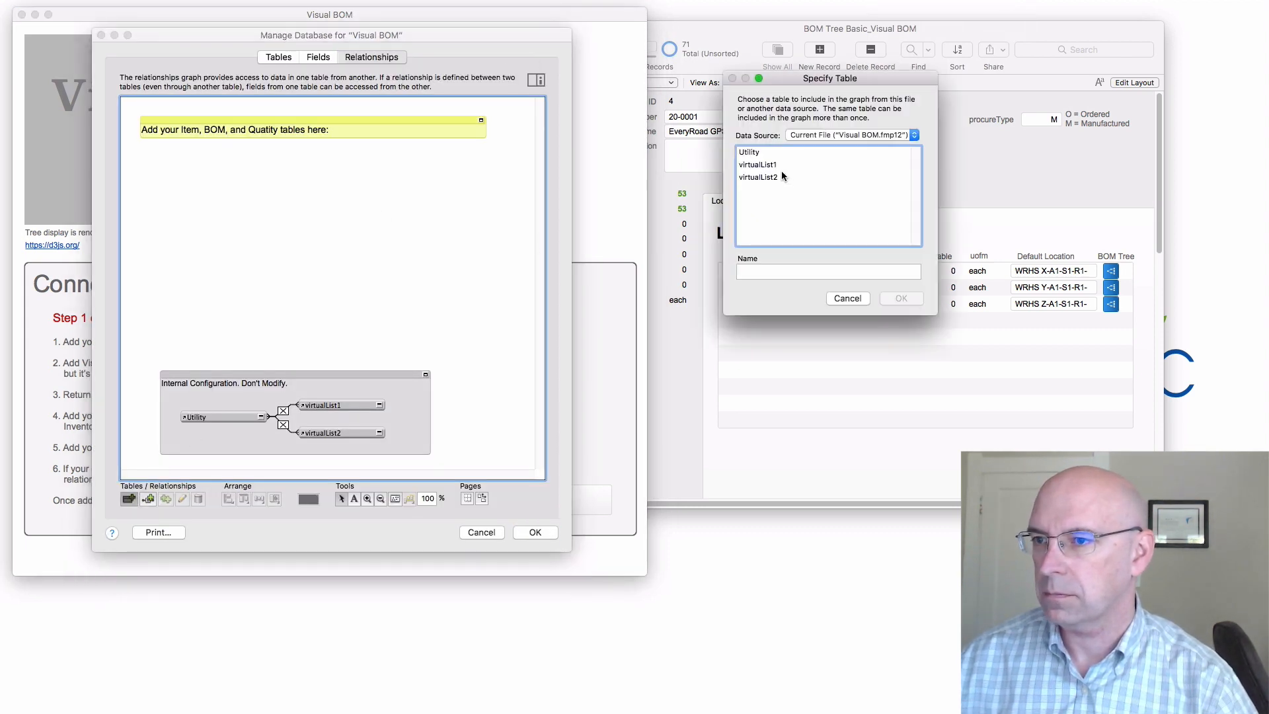
left_click(844, 135)
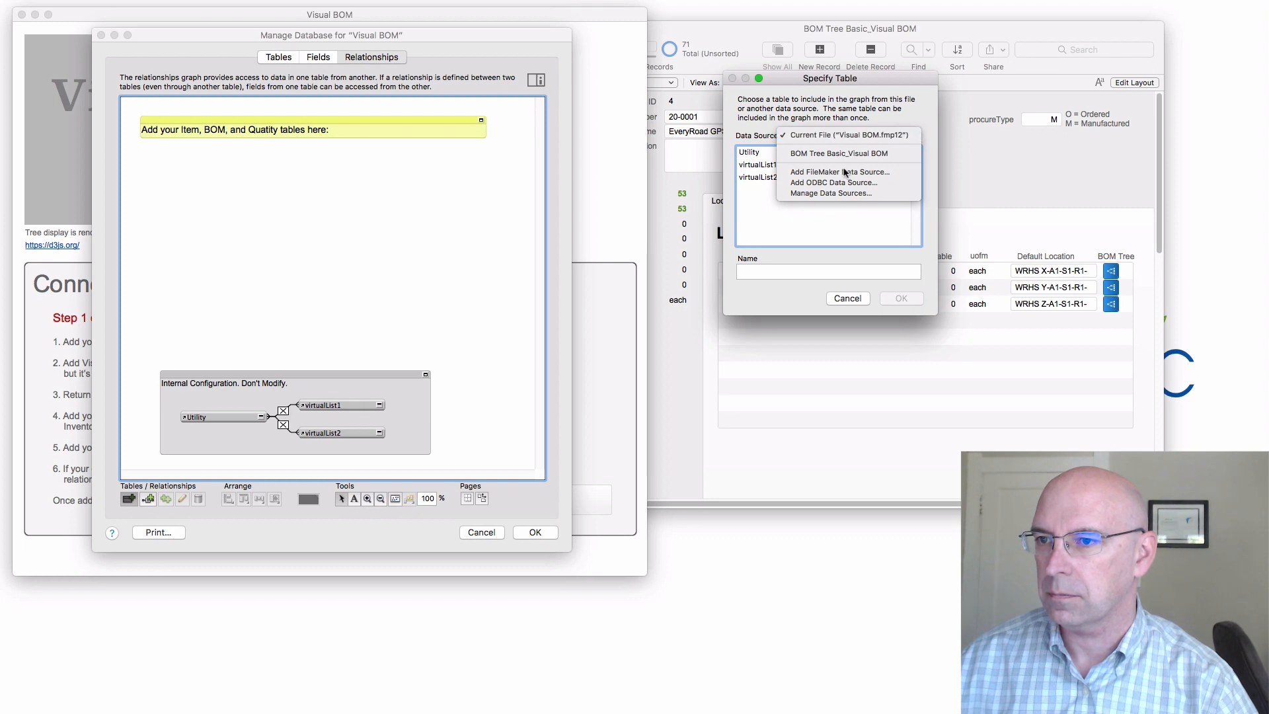
left_click(844, 161)
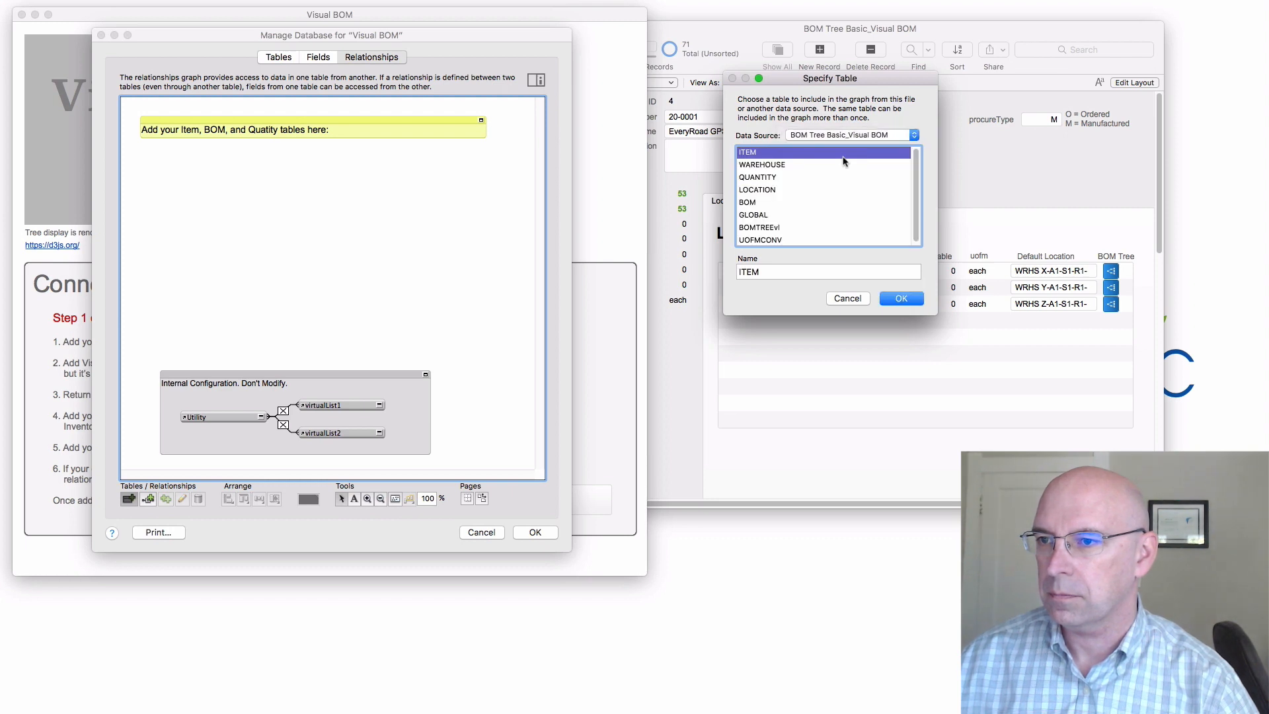
double_click(756, 154)
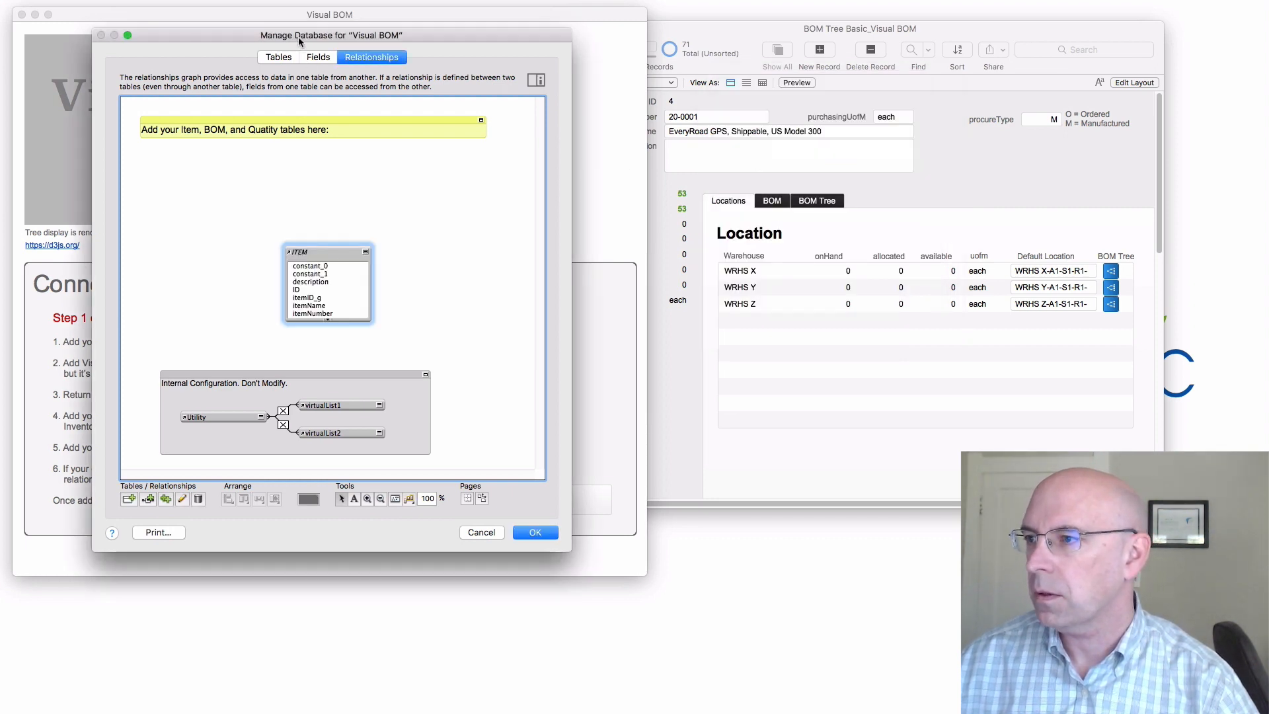
left_click_drag(298, 37, 621, 26)
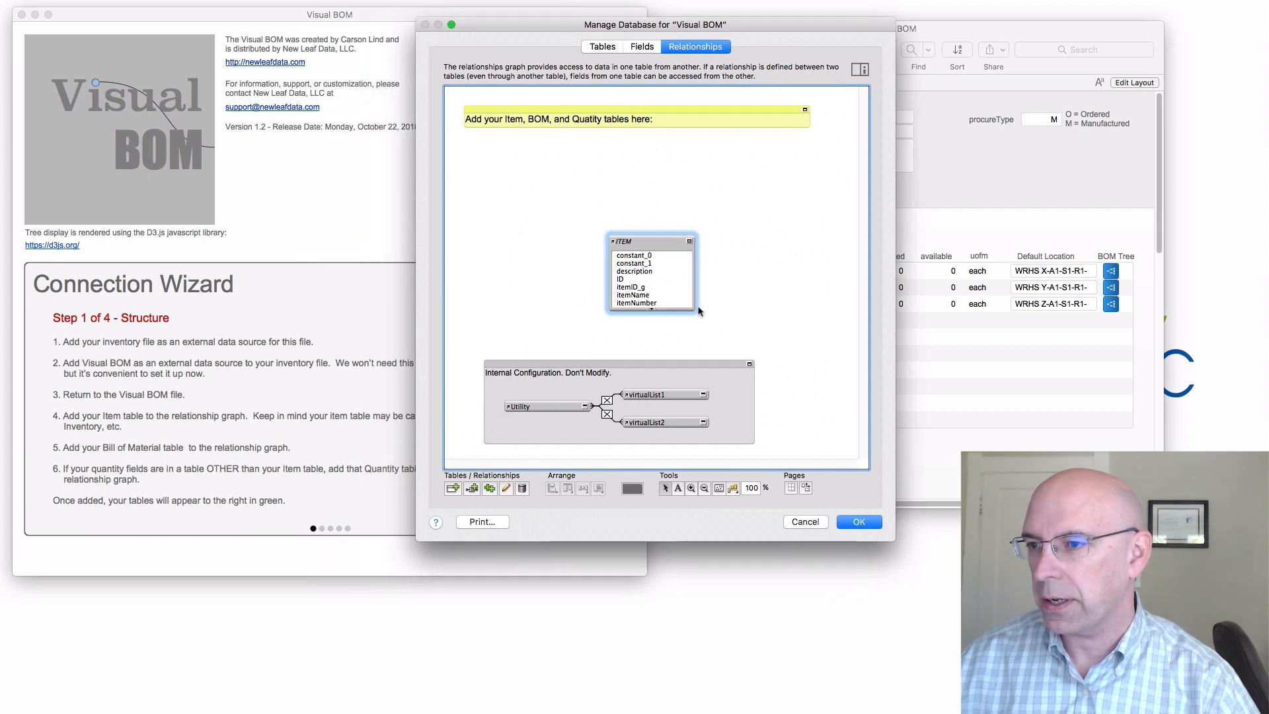
left_click_drag(661, 244, 522, 149)
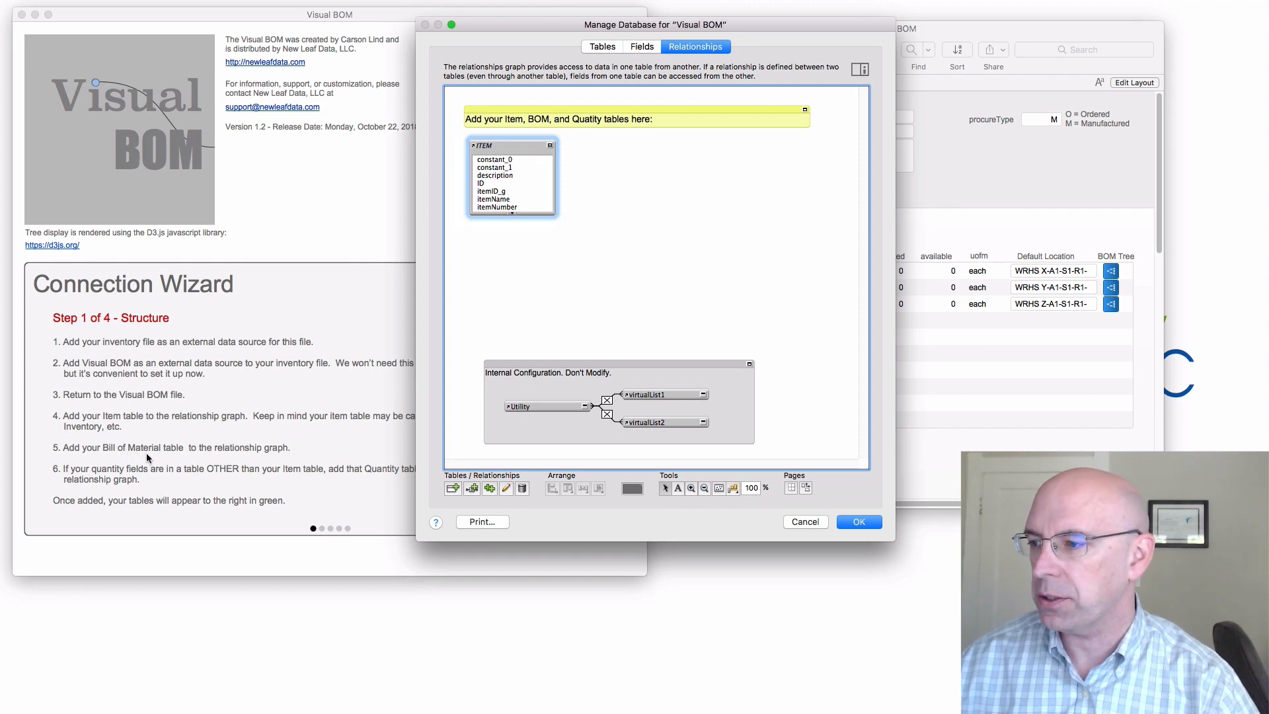
- Add the BOM table from the BOM Tree Basic_Visual BOM data source to the relationships graph and place it beside the ITEM table
left_click(453, 487)
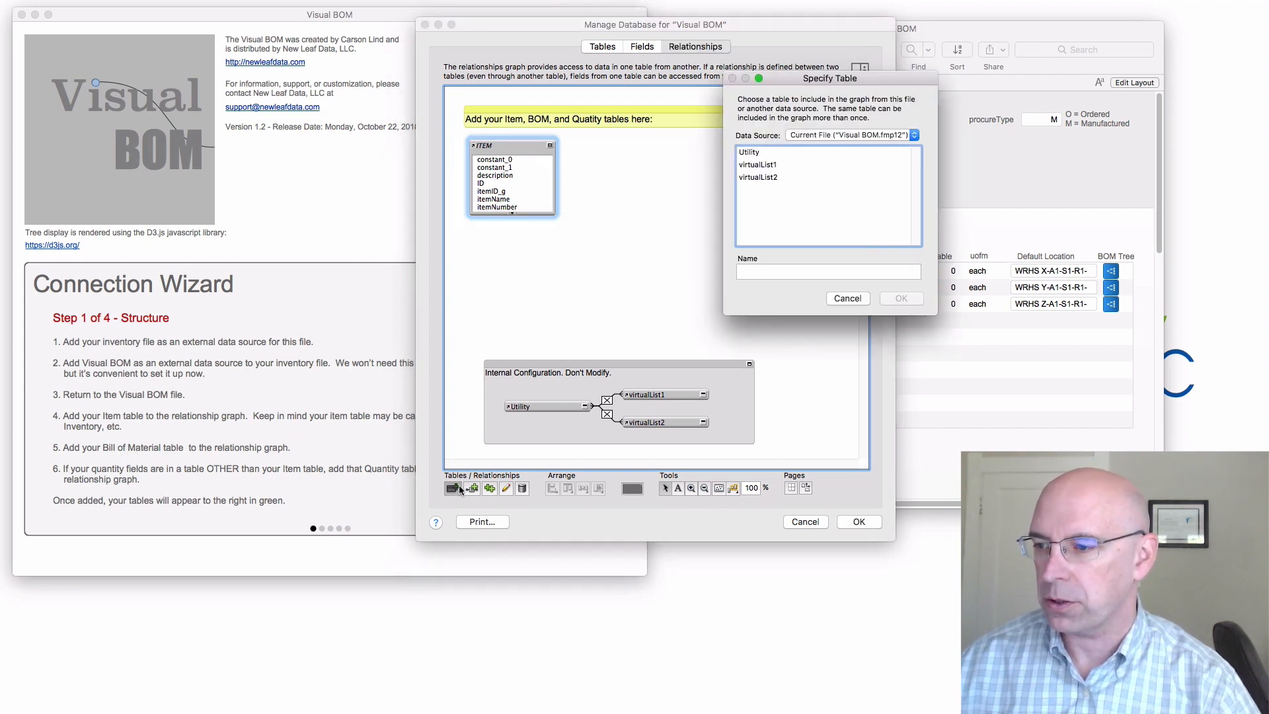
left_click(808, 142)
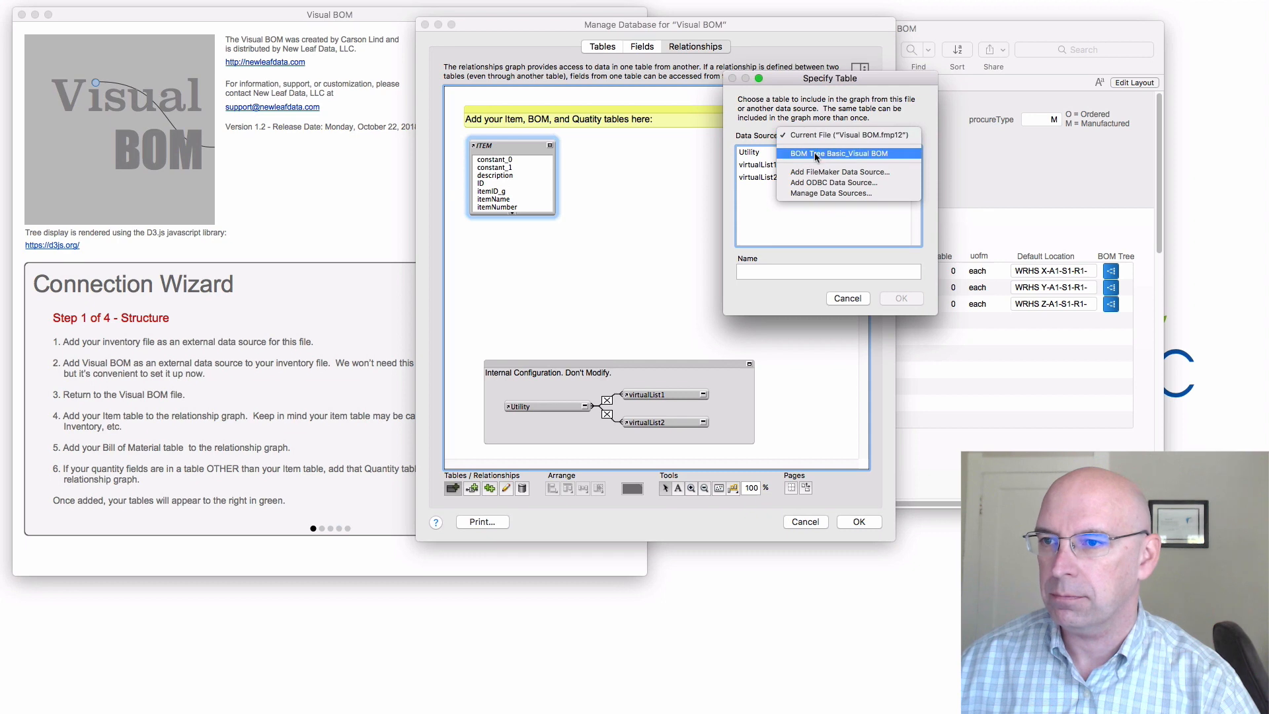
left_click(815, 161)
double_click(756, 203)
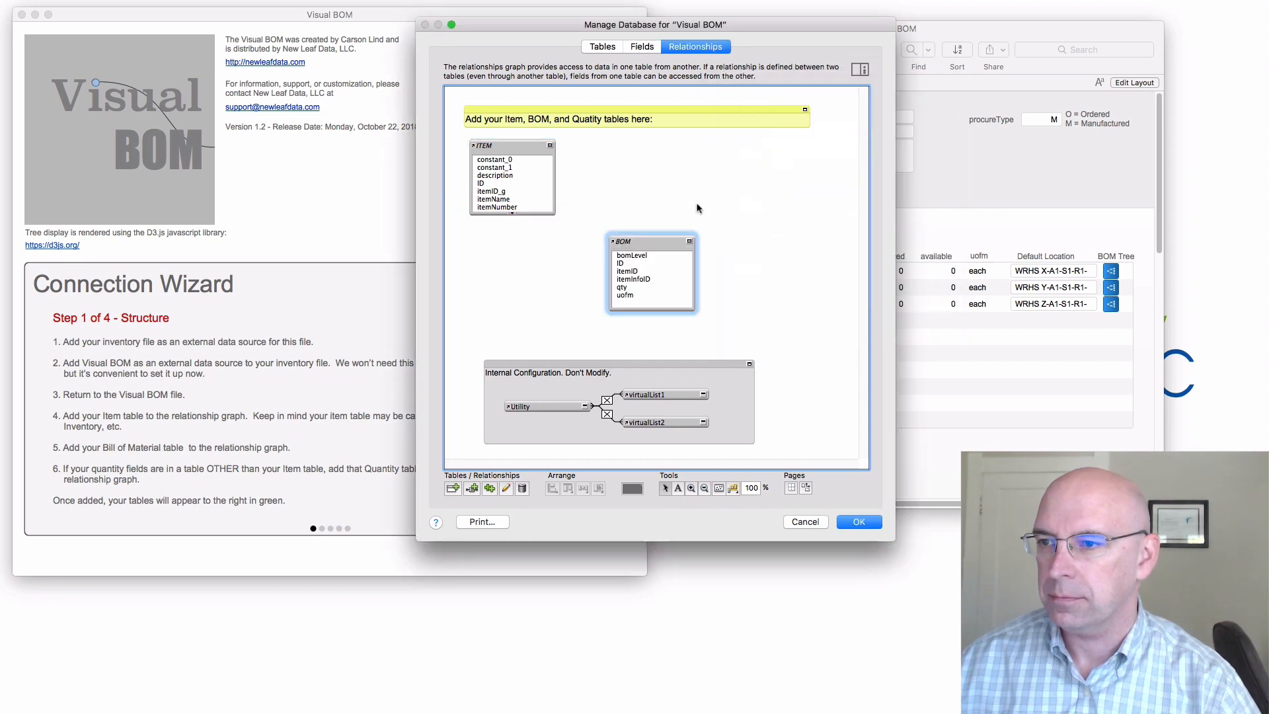
left_click_drag(633, 246, 598, 151)
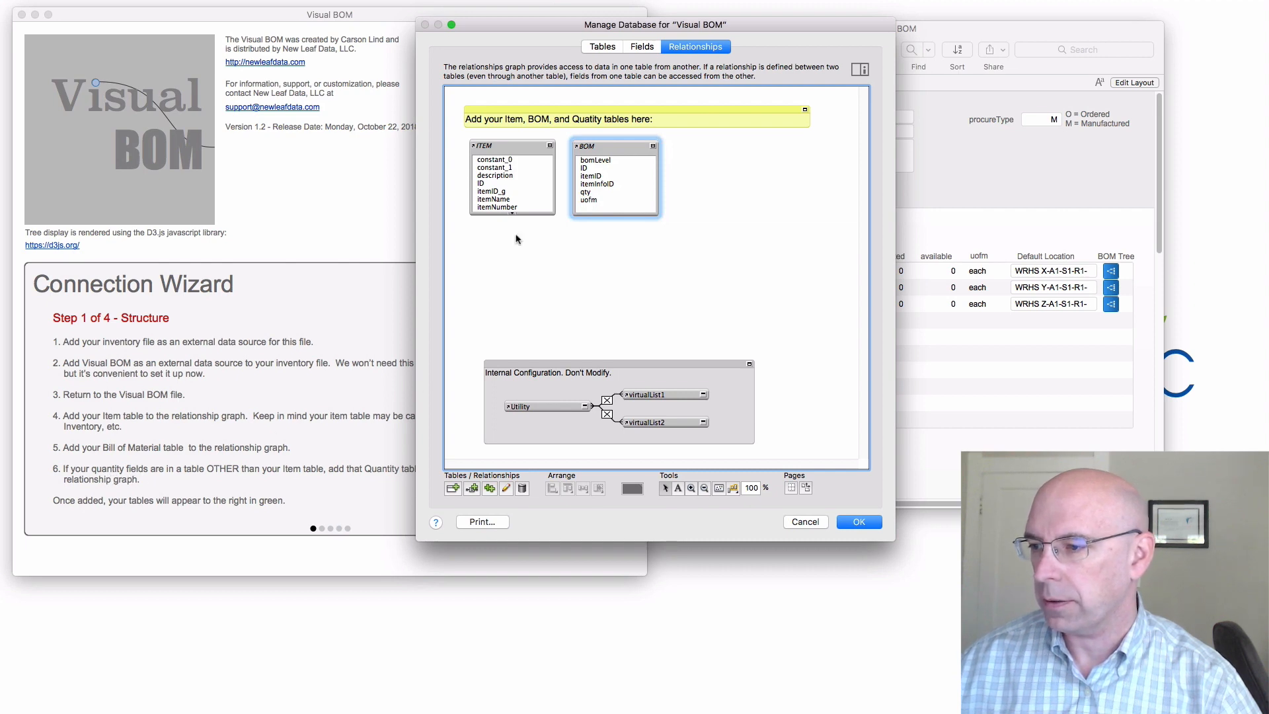
left_click_drag(604, 26, 697, 31)
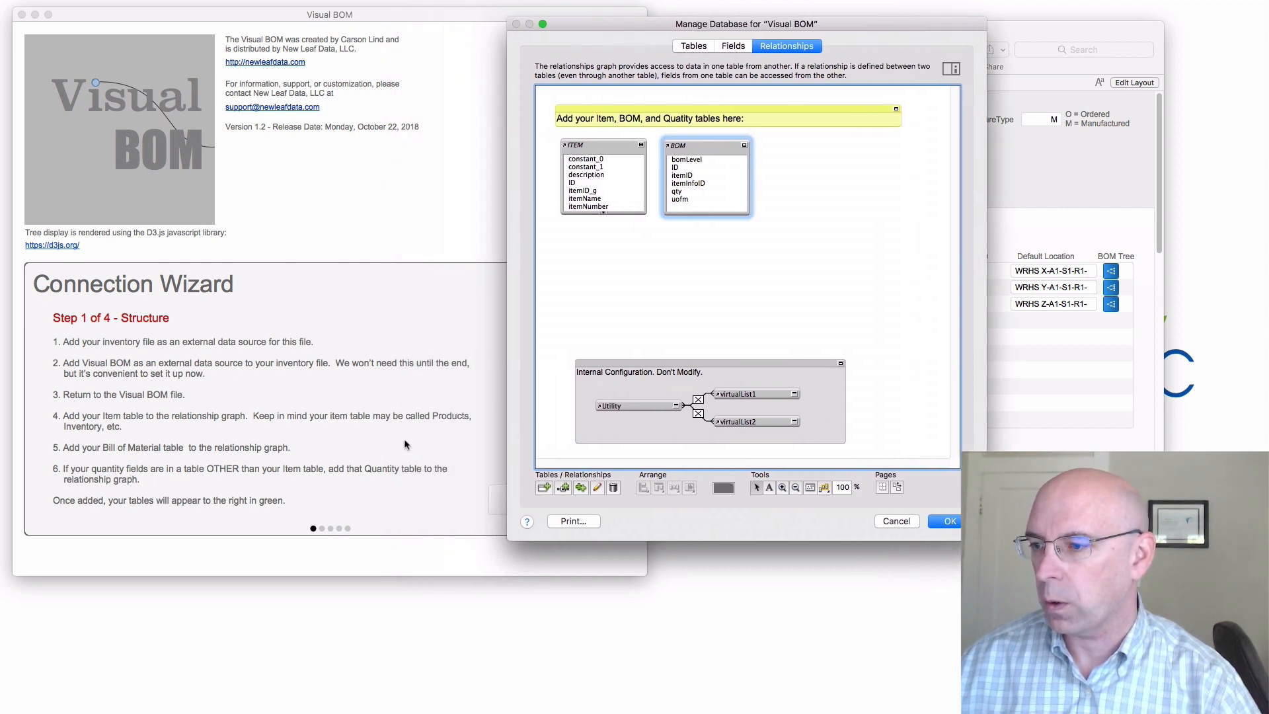
- Add the QUANTITY table from the BOM Tree Basic_Visual BOM data source, place it beside the BOM table, and save the database changes
left_click(543, 487)
left_click(852, 135)
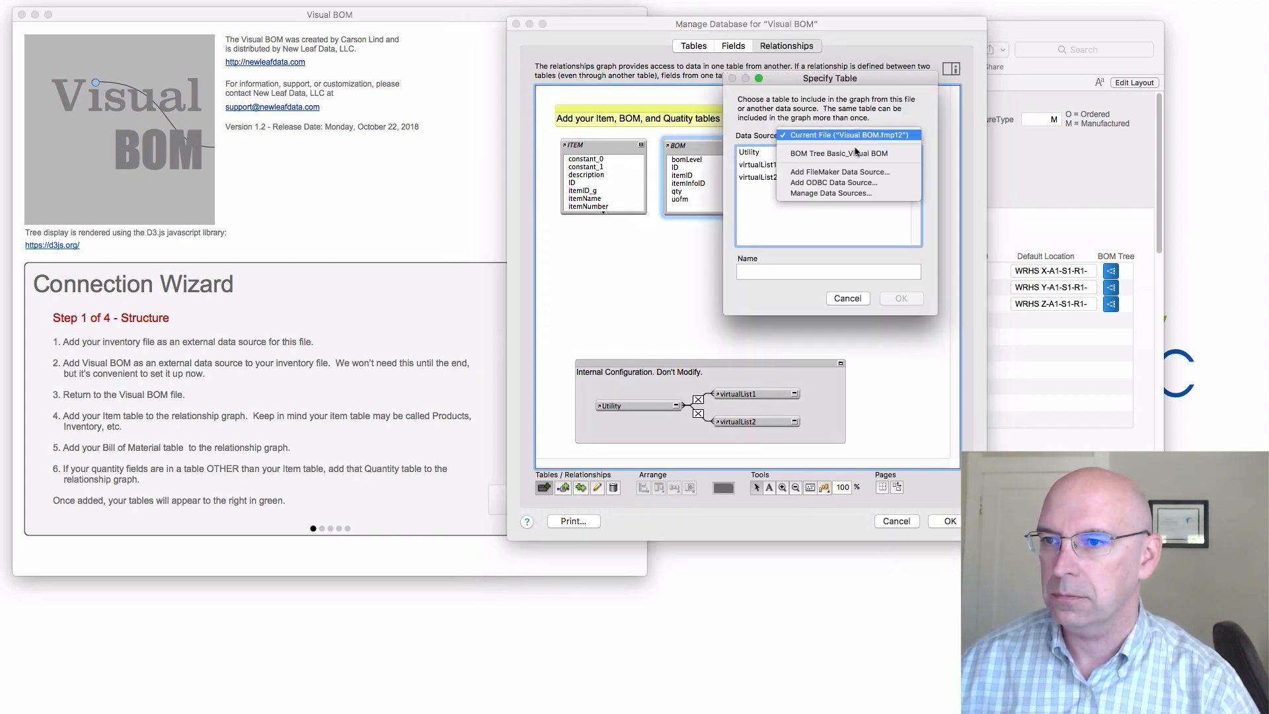
left_click(850, 153)
double_click(757, 177)
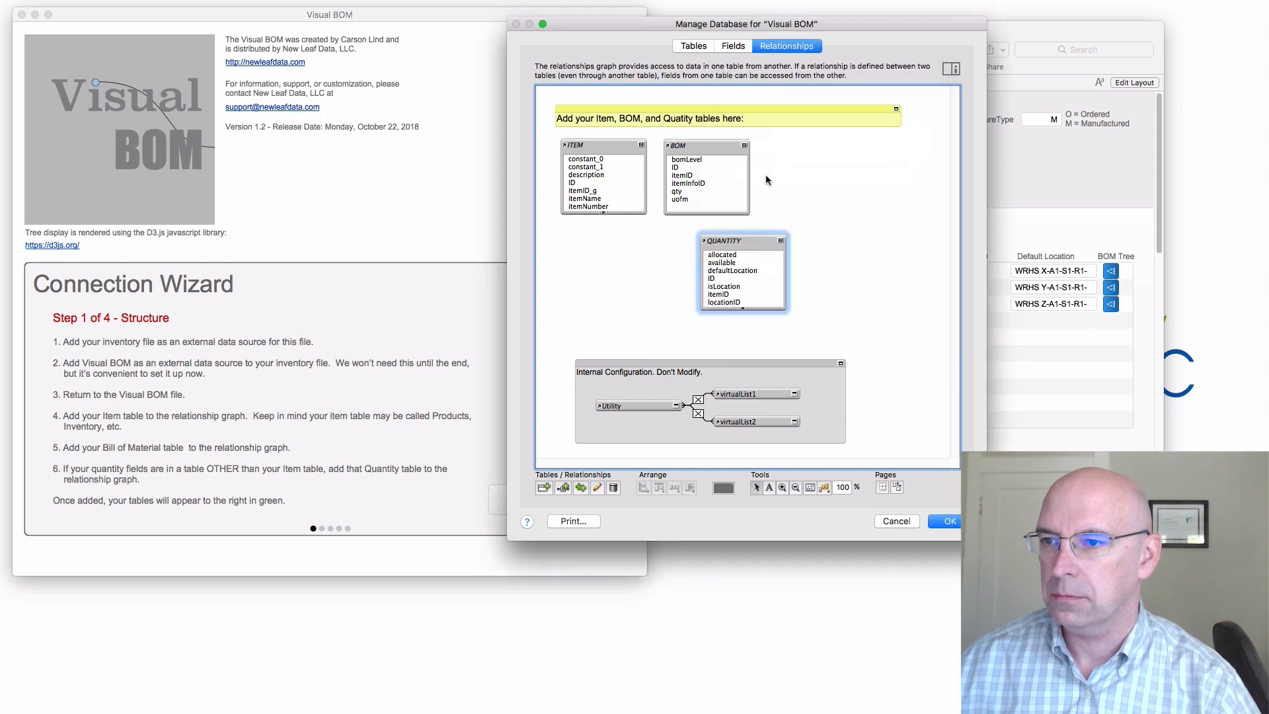
left_click_drag(749, 240, 821, 152)
left_click(950, 521)
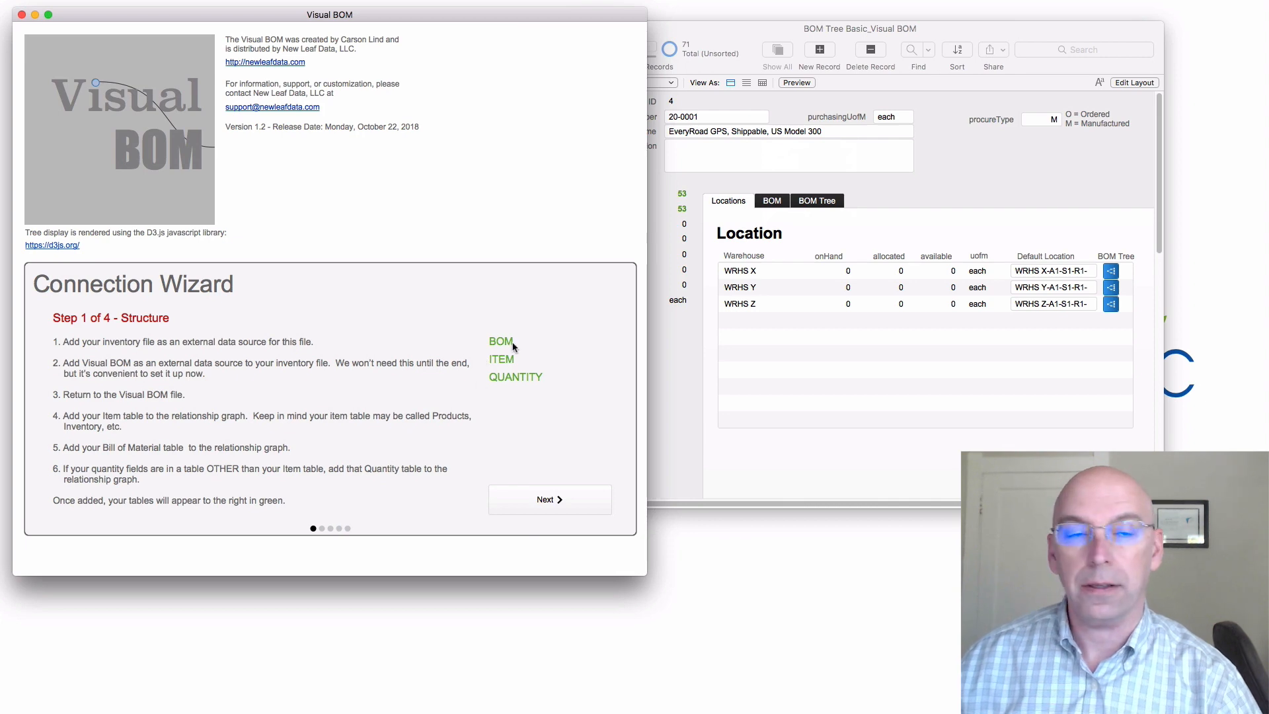
- In the wizard's Item Fields step, choose ITEM as the table, ID as primary key, itemNumber as item number and itemName as description
left_click(536, 506)
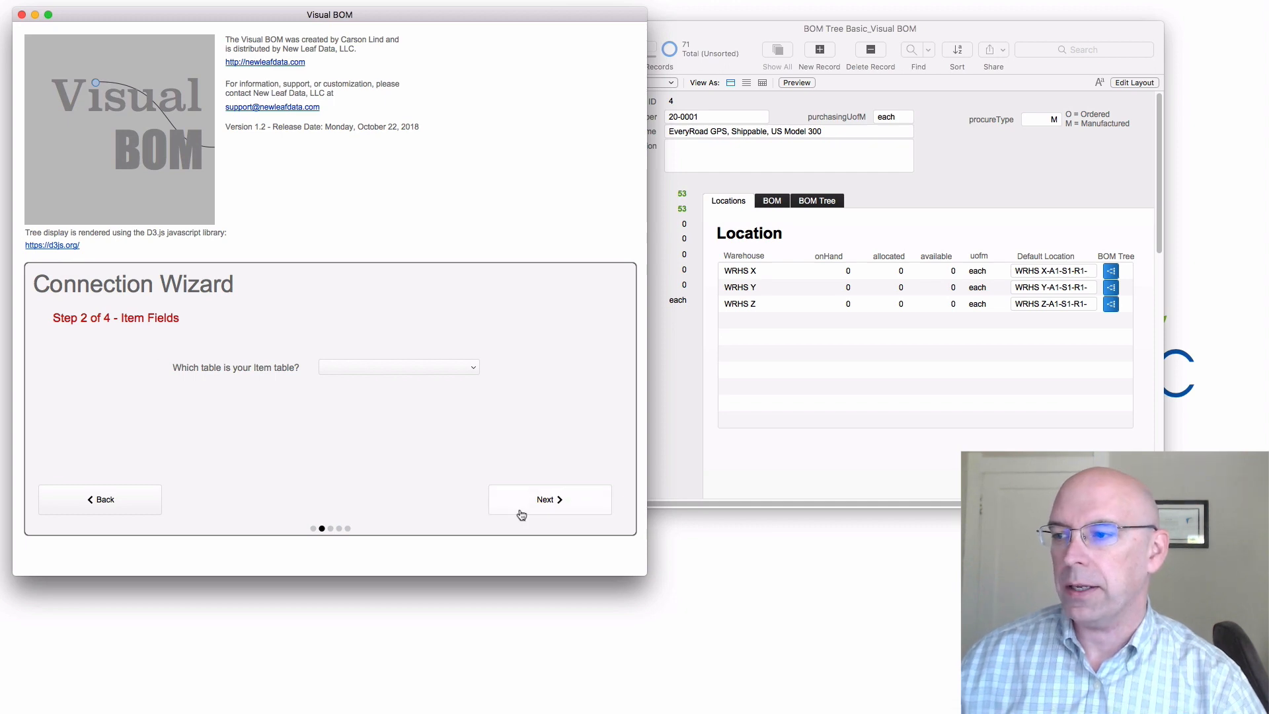
left_click(474, 370)
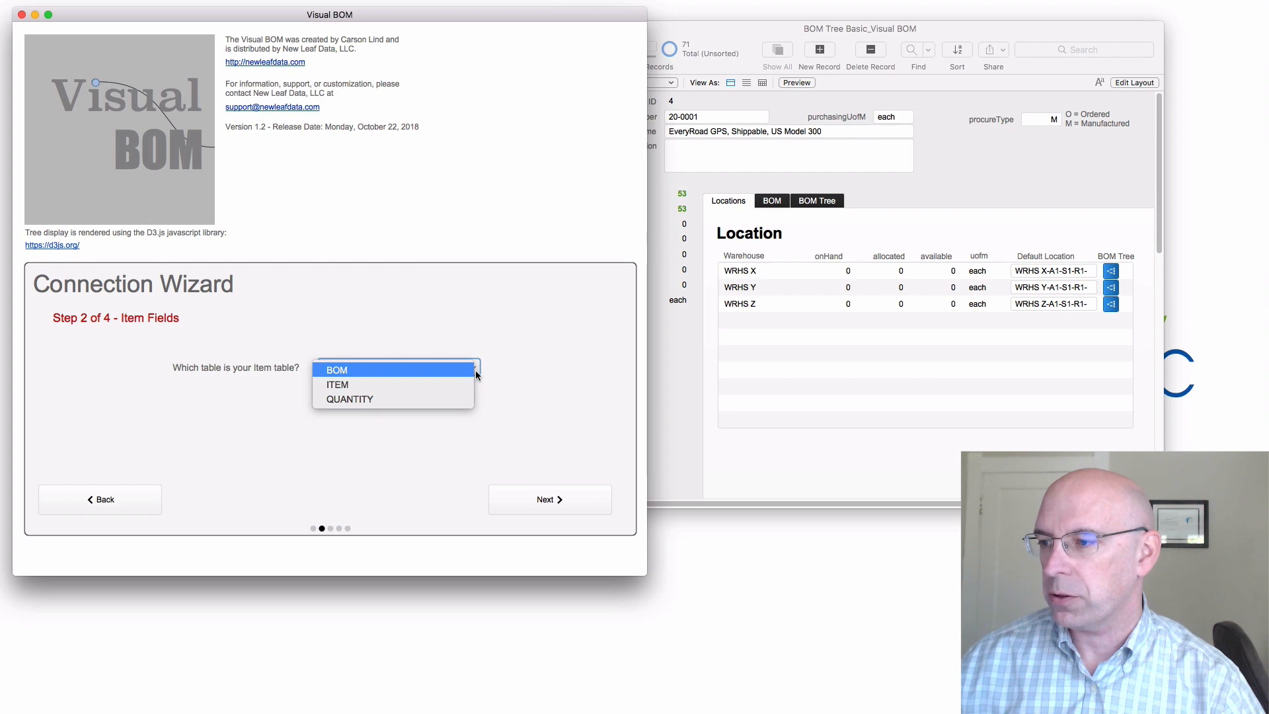
left_click(458, 386)
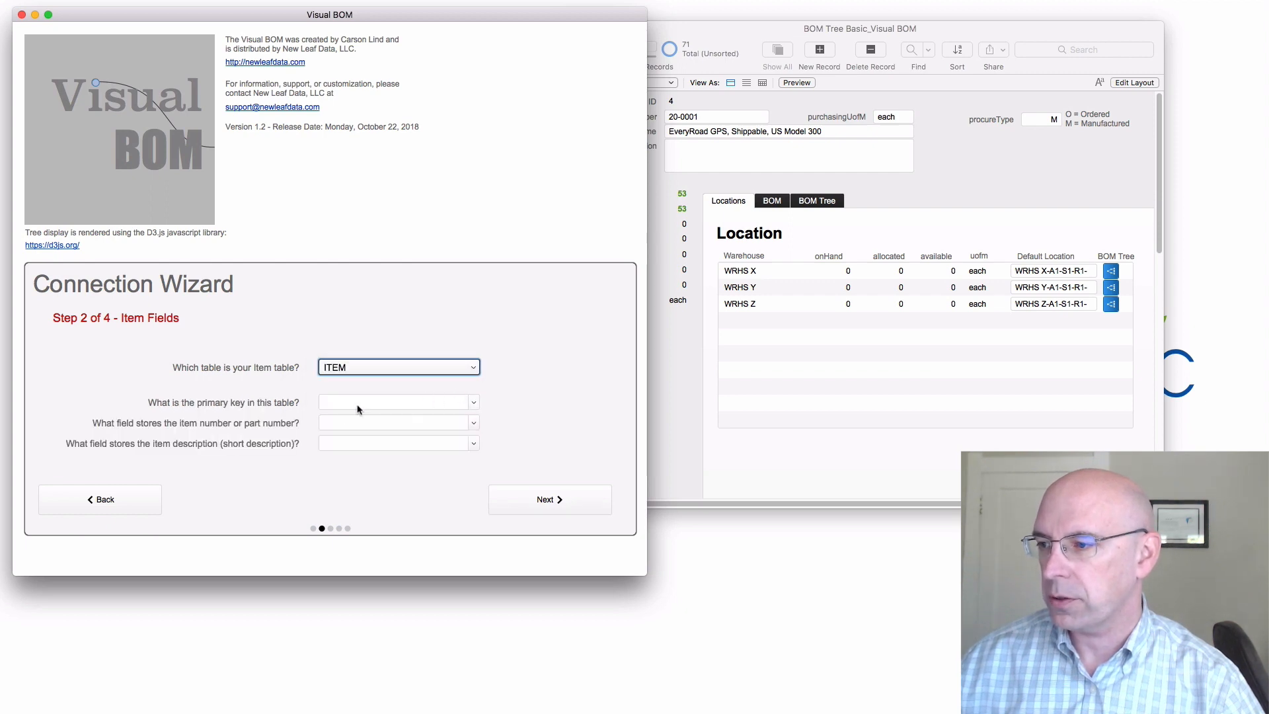
left_click(474, 403)
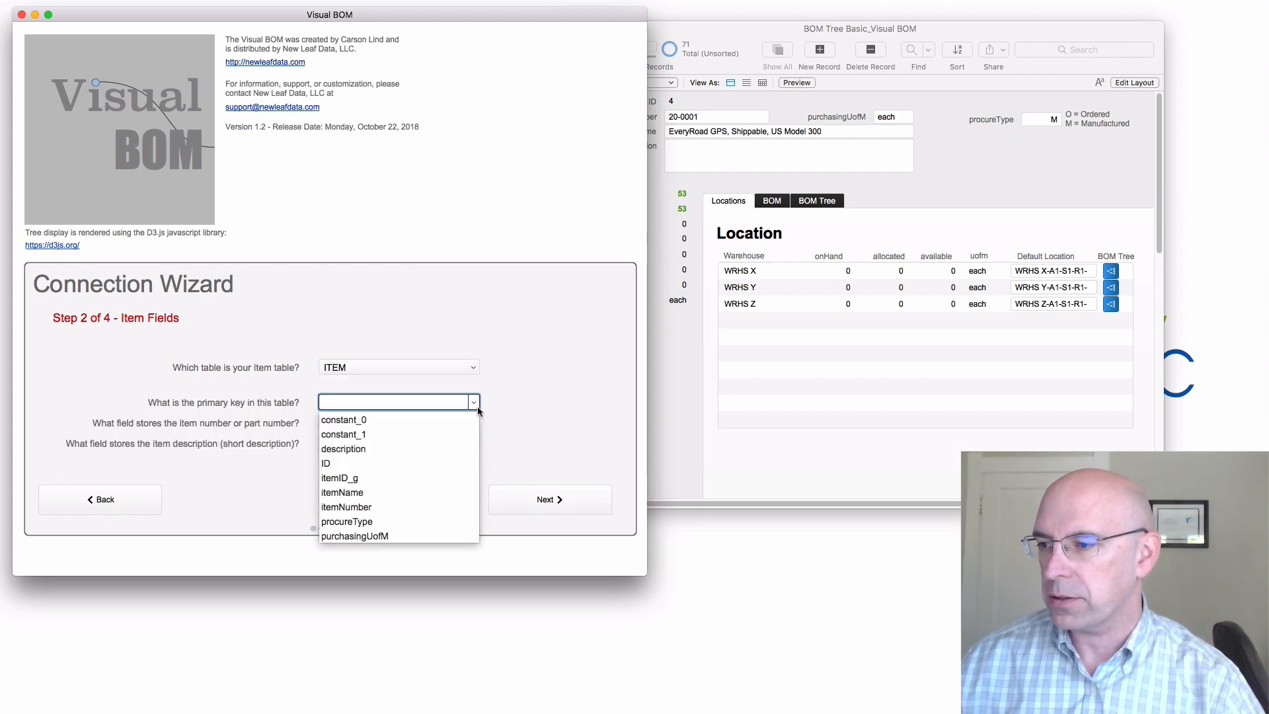
left_click(391, 466)
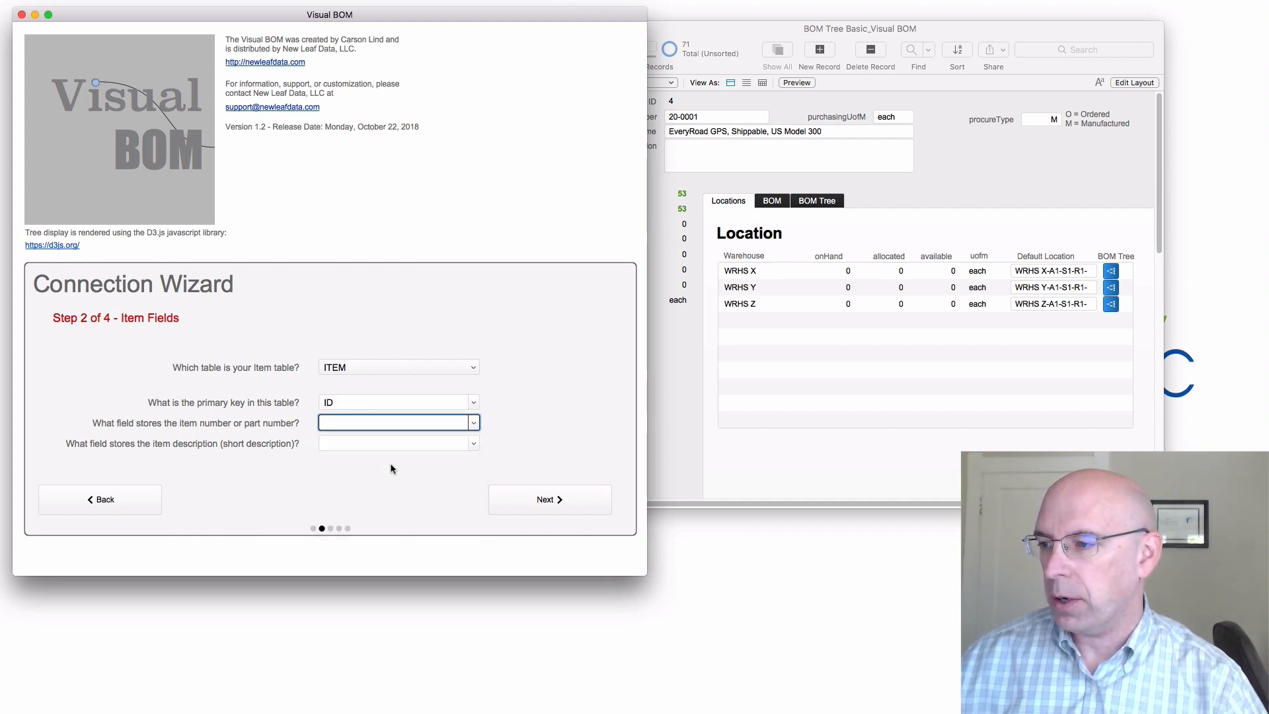
left_click(472, 424)
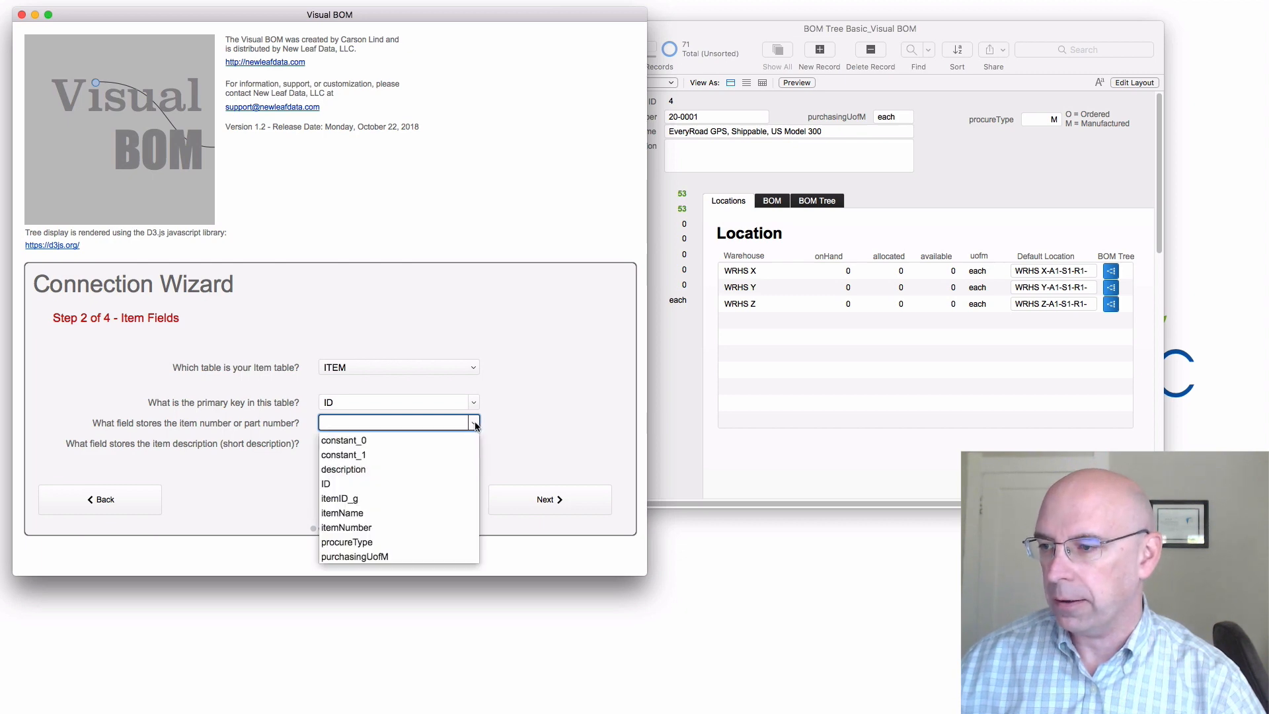
left_click(355, 529)
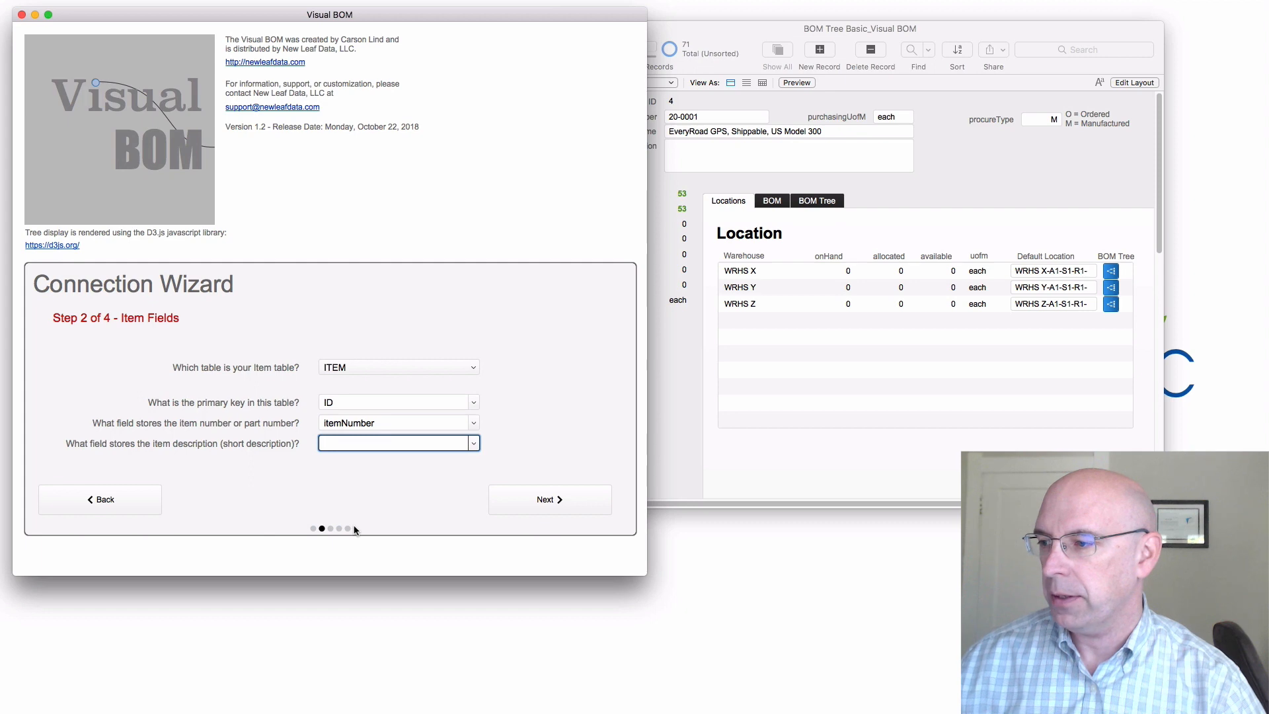
left_click(476, 444)
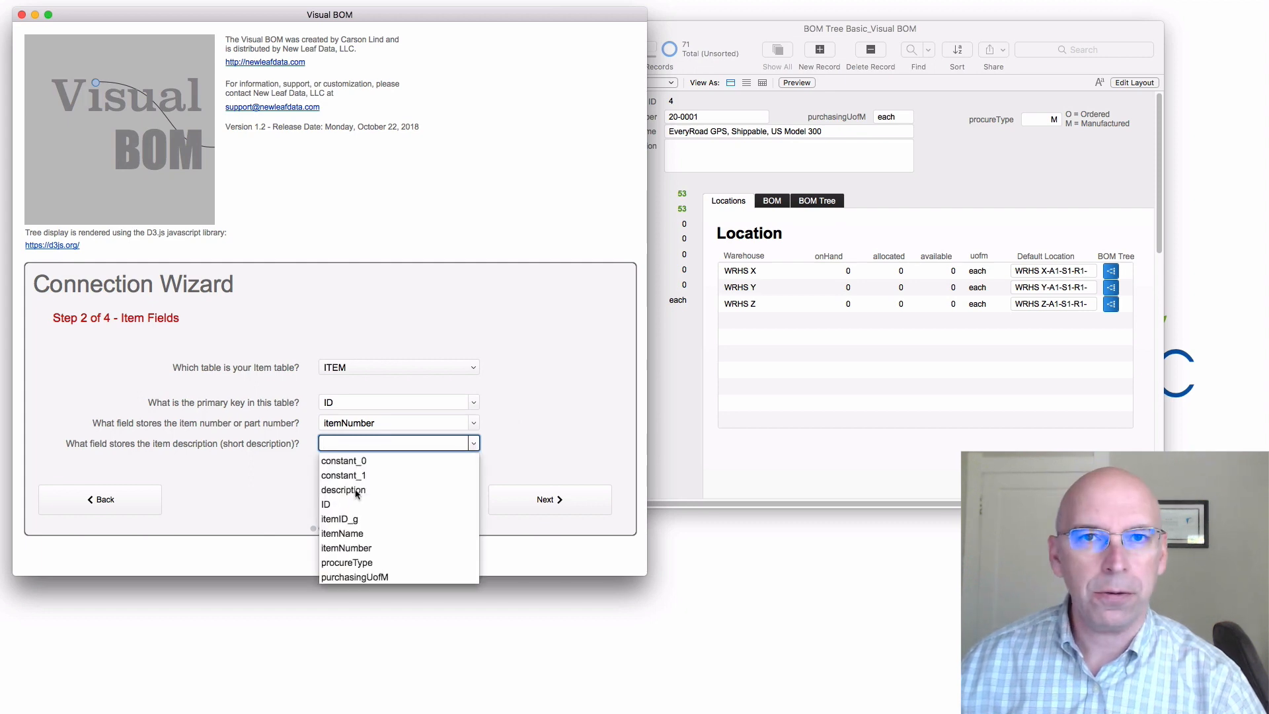
left_click(350, 534)
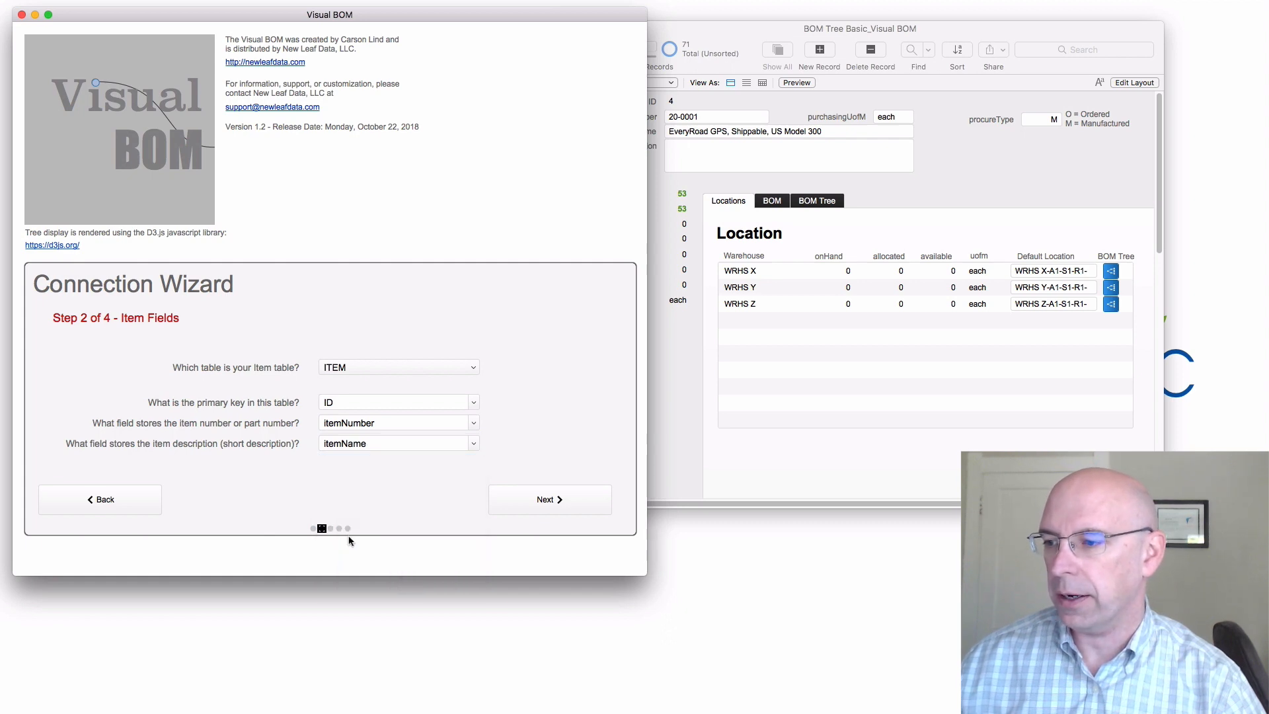
- In the wizard's foreign keys step, choose the BOM table with itemID as the assembly ID and itemInfoID as the component ID
left_click(531, 506)
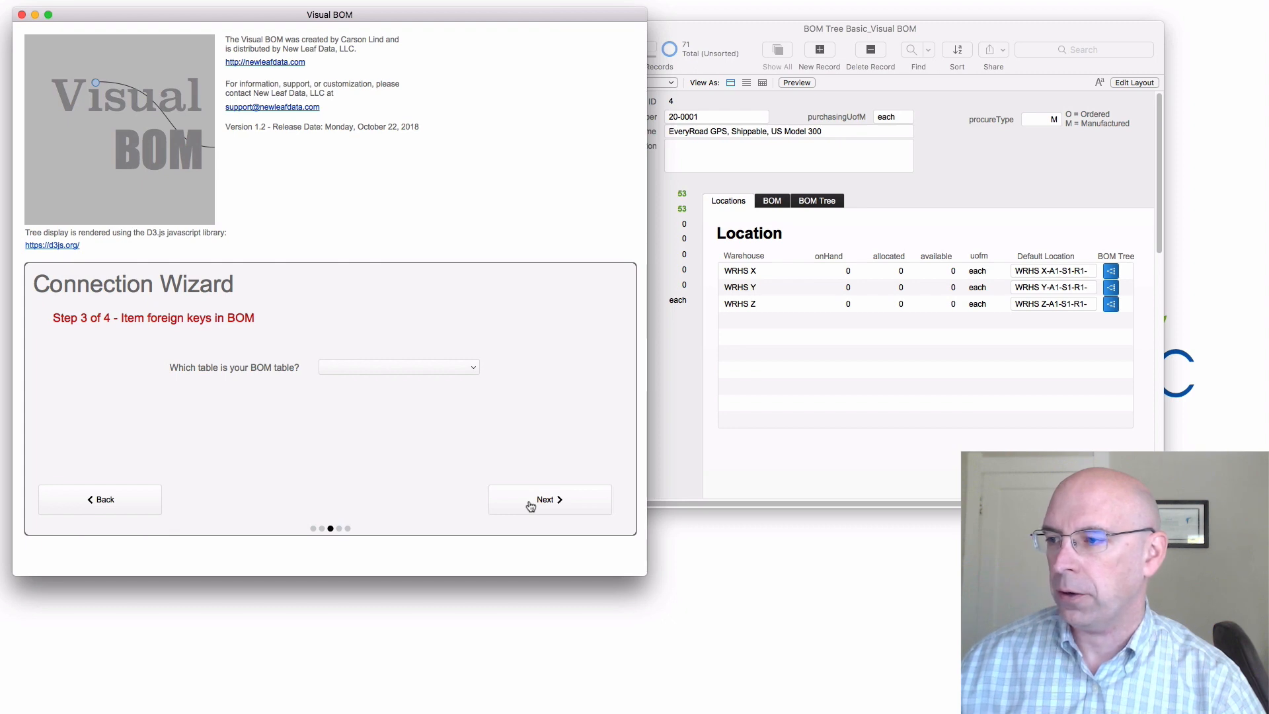
left_click(469, 366)
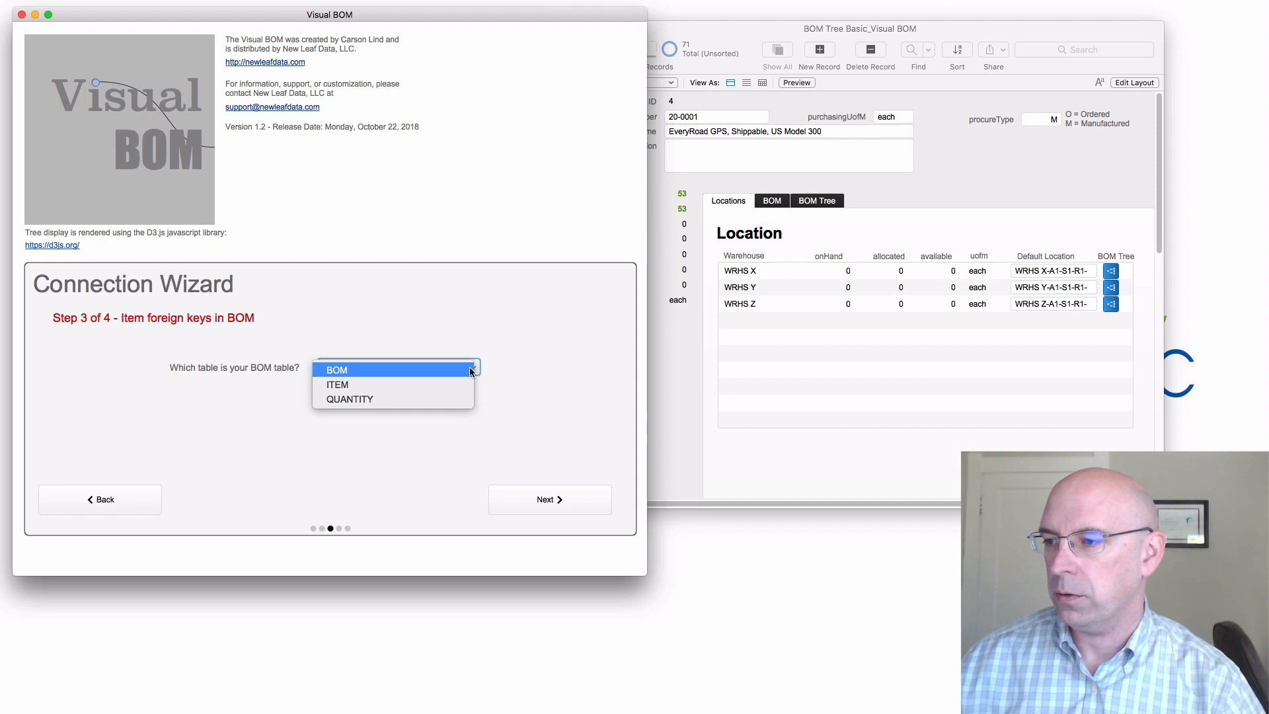
left_click(471, 371)
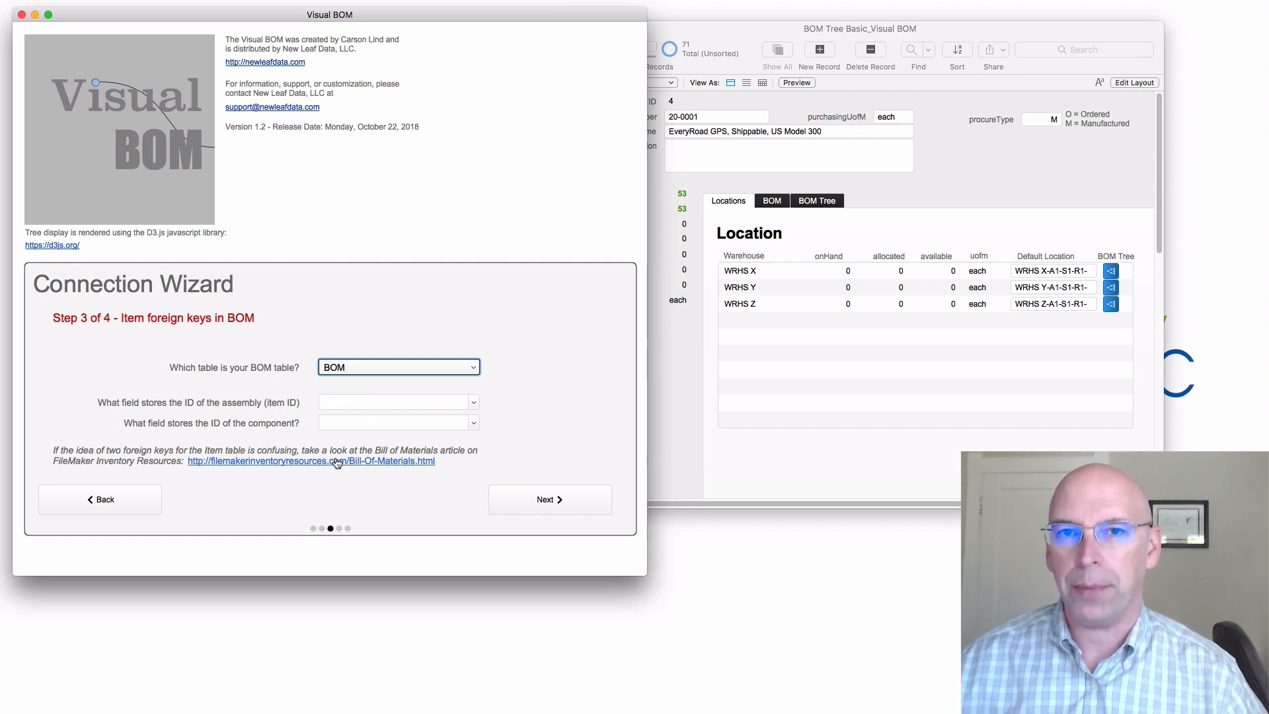
left_click(474, 403)
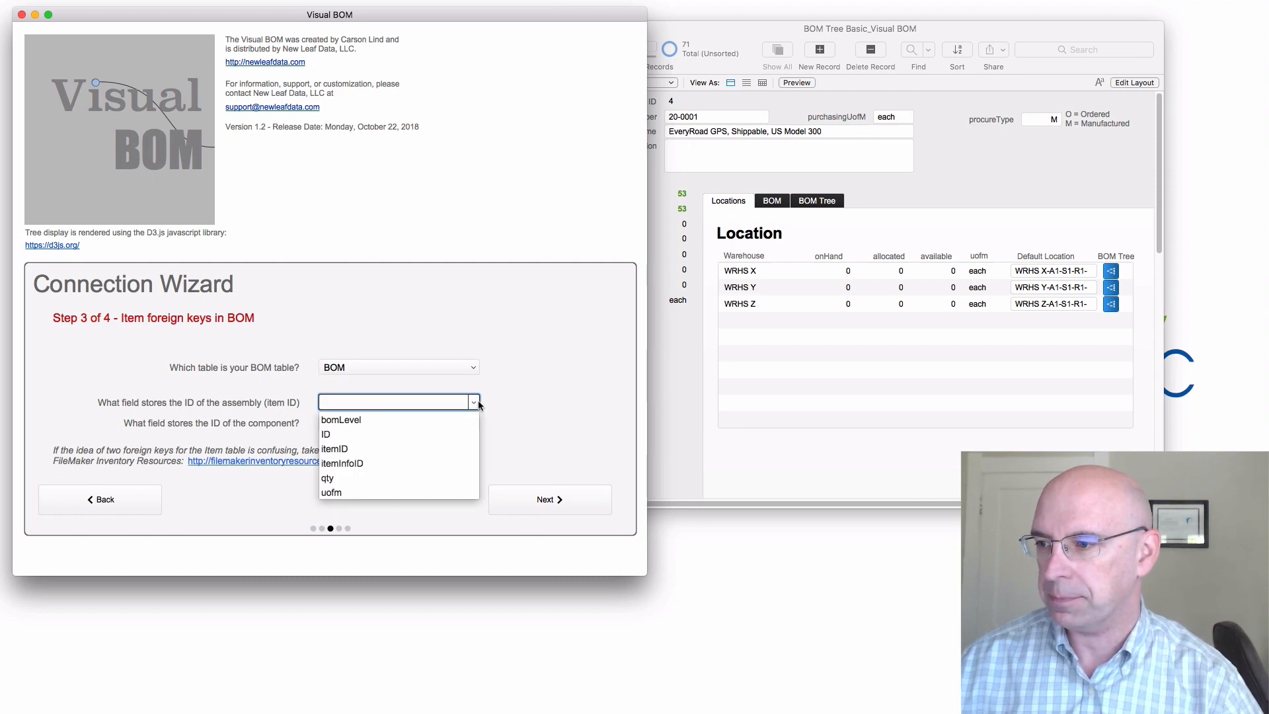
left_click(340, 451)
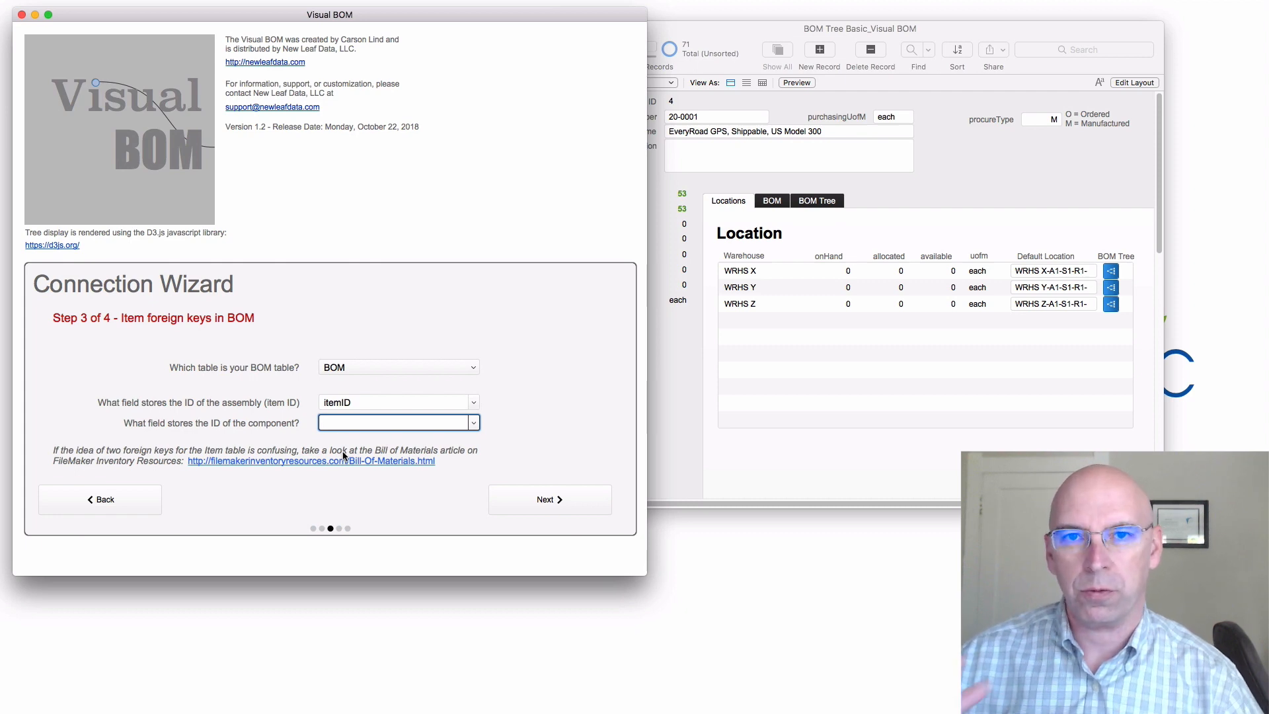
left_click(471, 423)
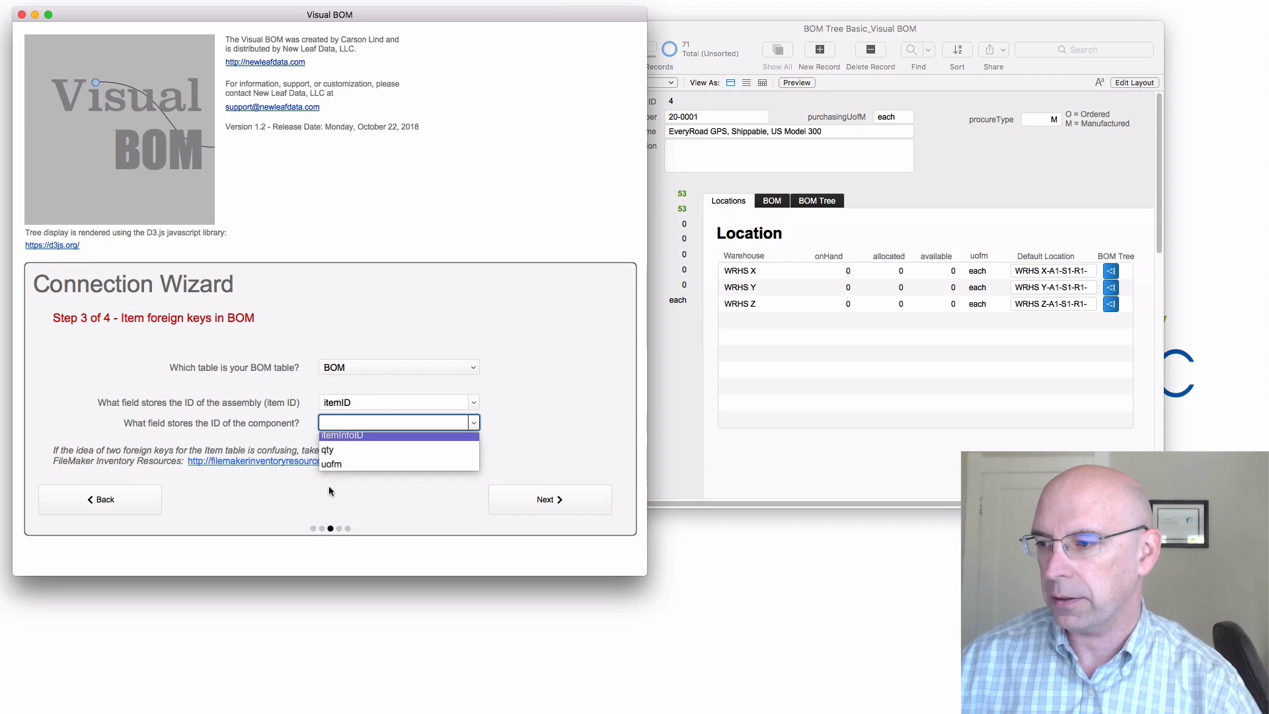
key("Return")
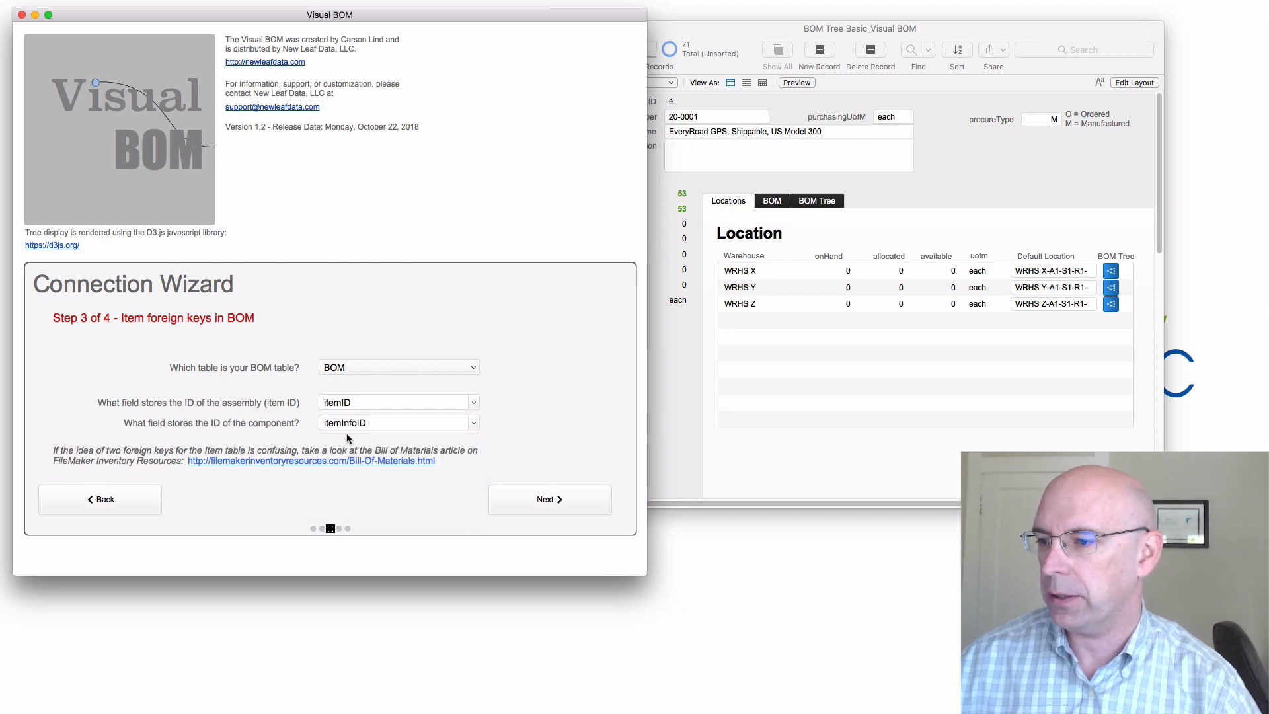
- In the Quantity fields step, choose the QUANTITY table with ID as item ID and onHand as On Hand quantity, and complete the wizard
left_click(525, 501)
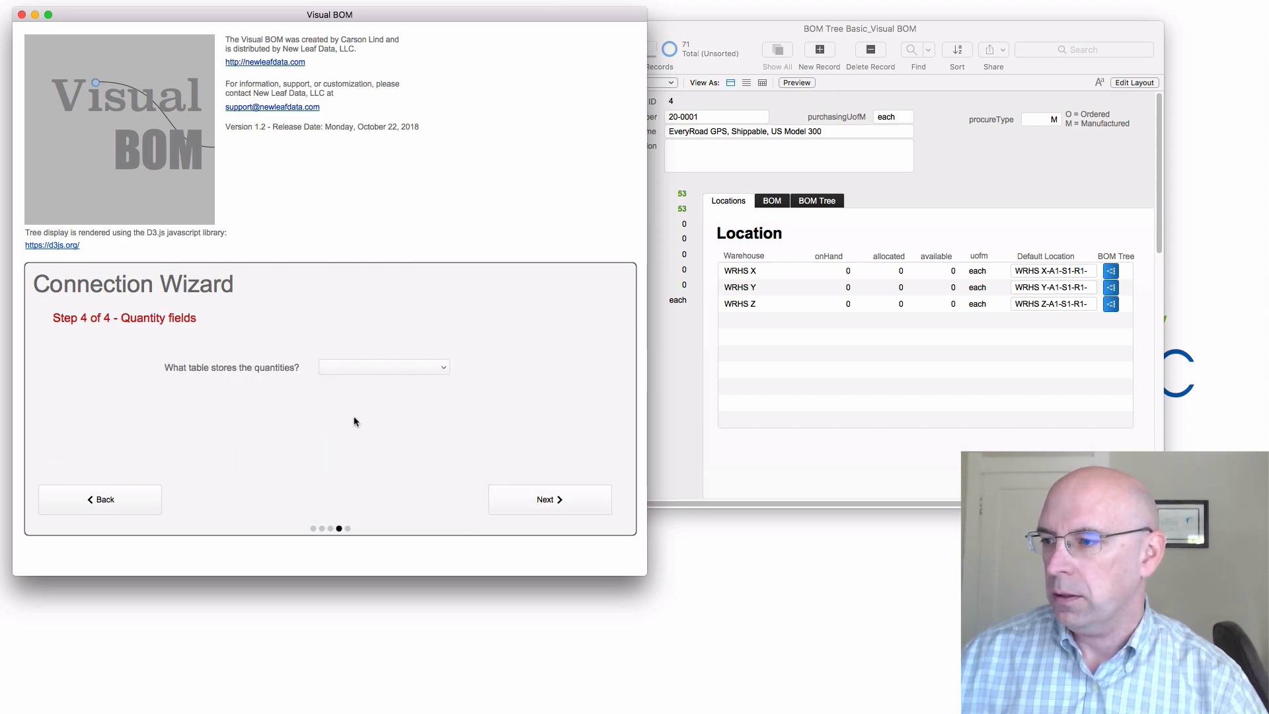
left_click(399, 367)
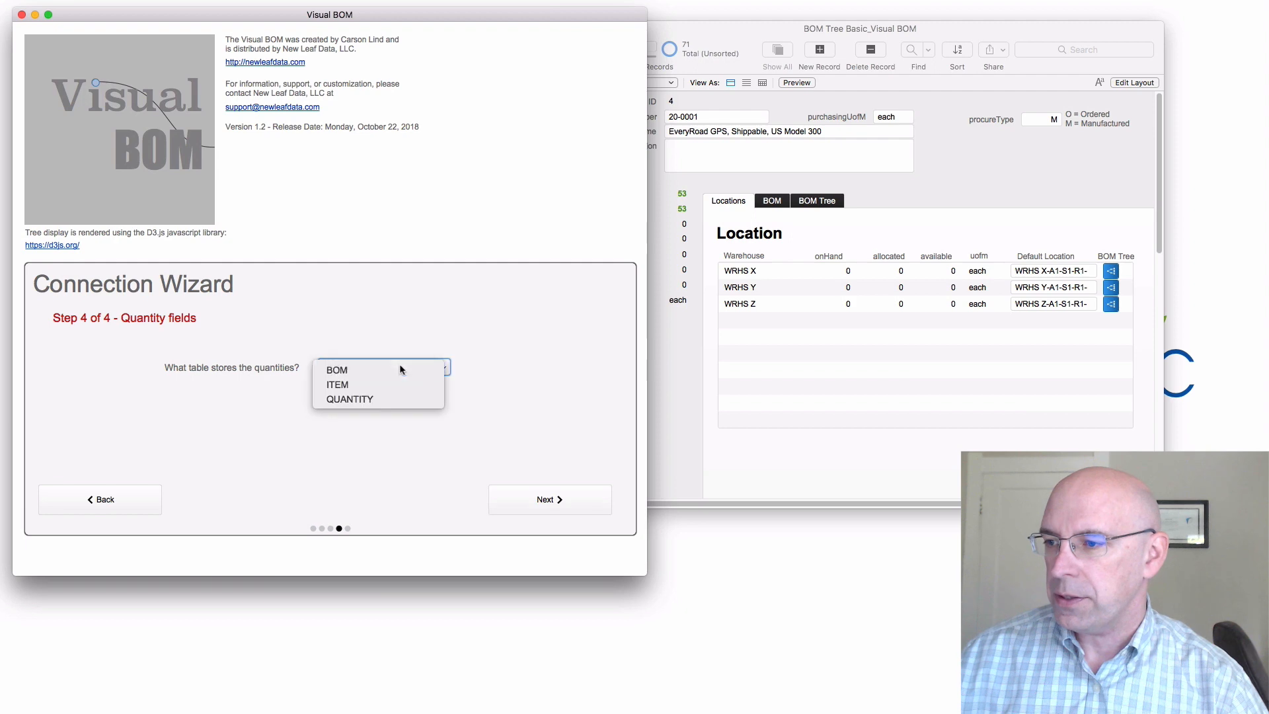
left_click(401, 401)
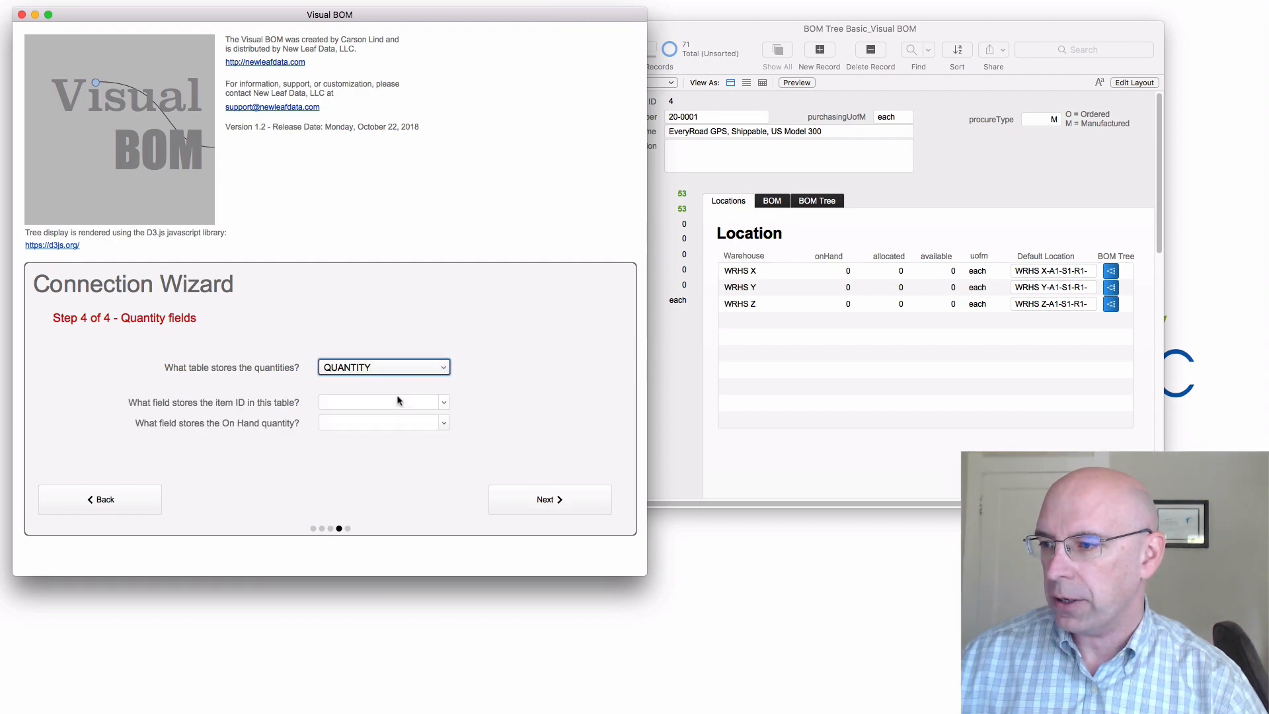
left_click(444, 404)
left_click(362, 465)
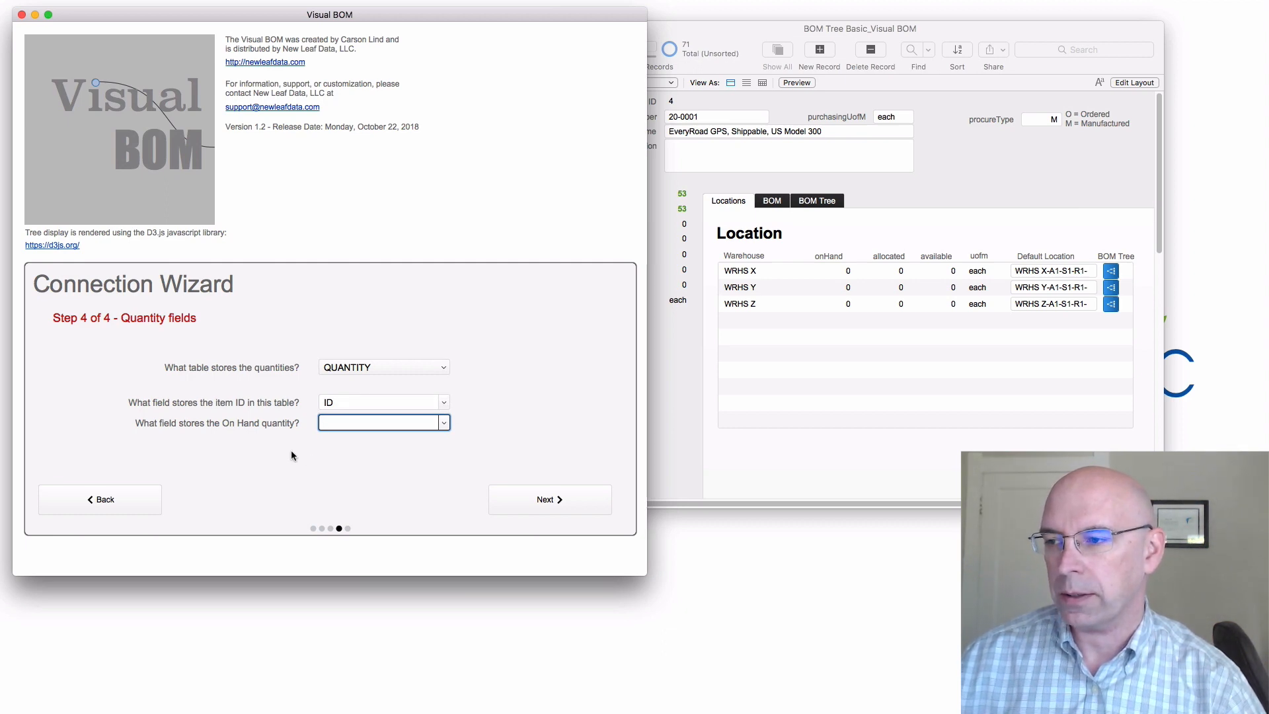
left_click(444, 423)
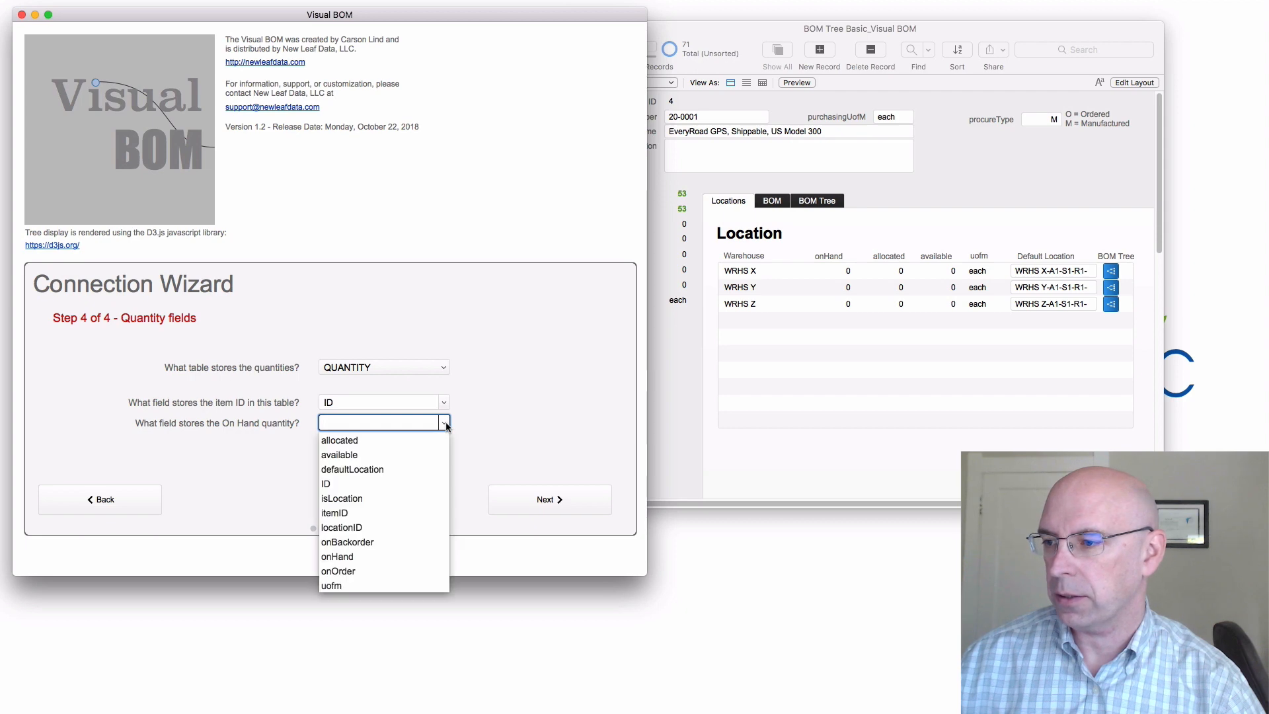
left_click(349, 556)
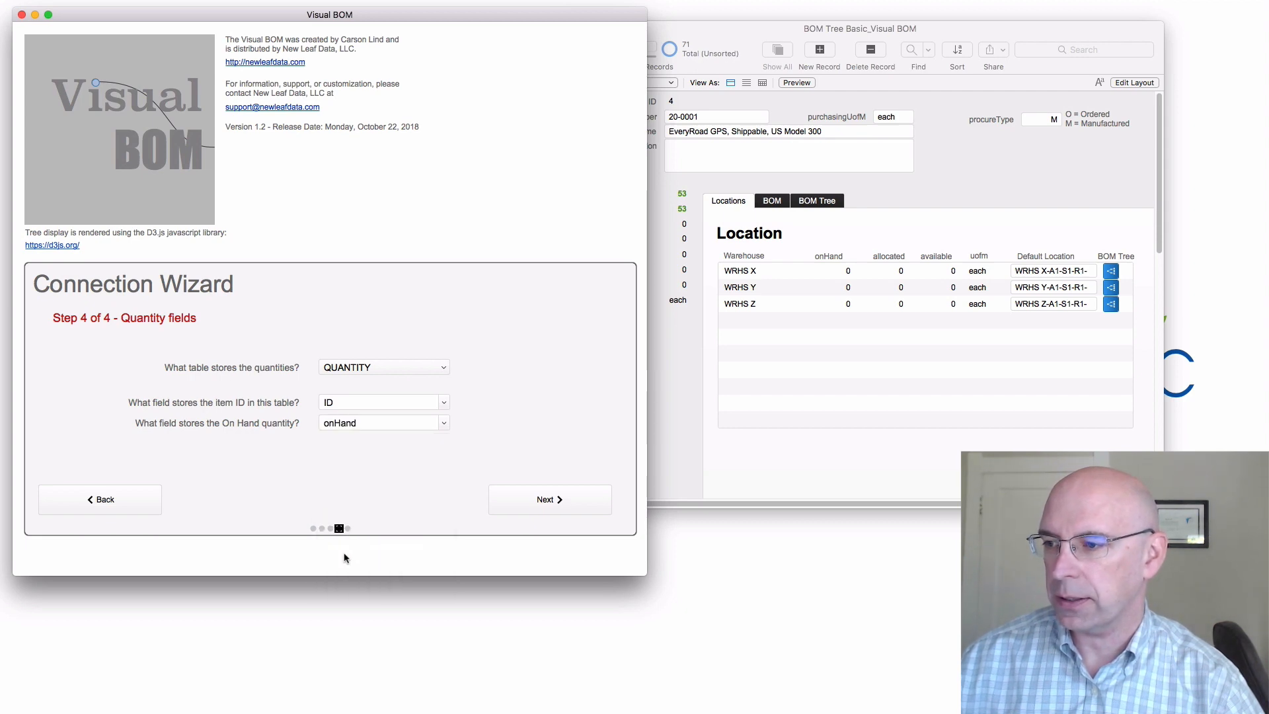
left_click(543, 499)
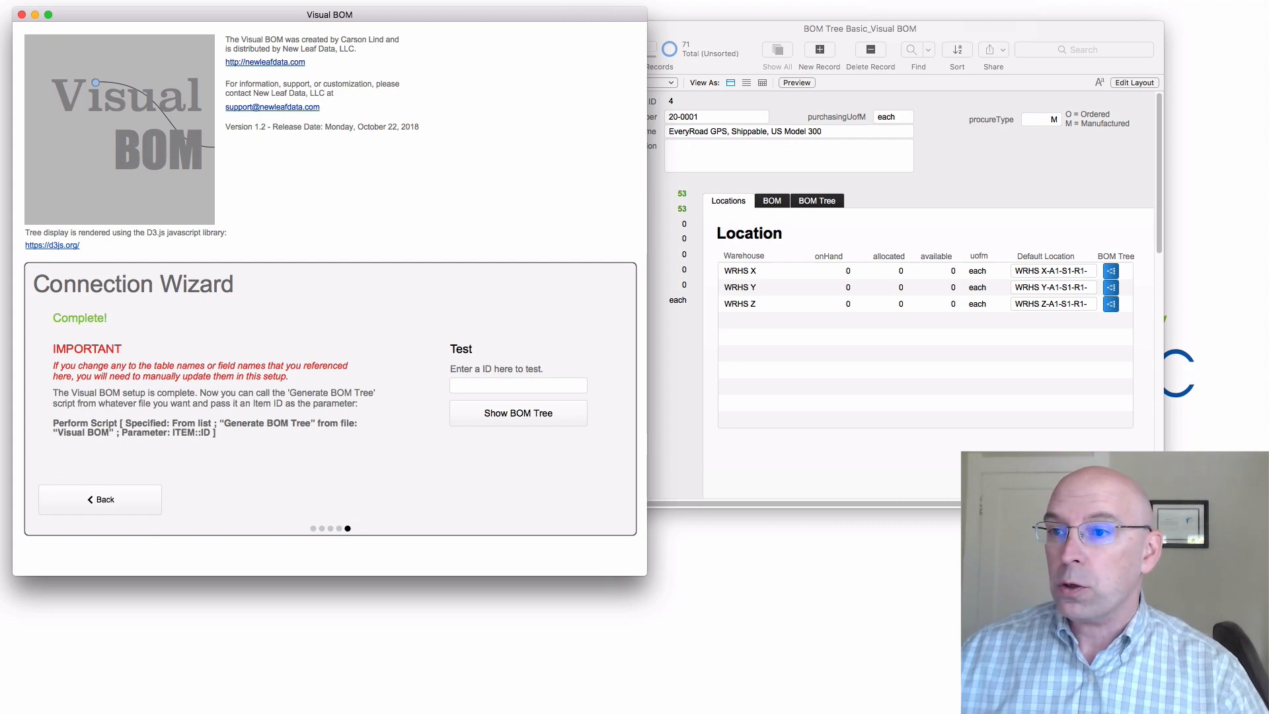
- Test the connection by showing the BOM tree for ID 4, and enlarge the window to fit the whole tree
left_click(1053, 181)
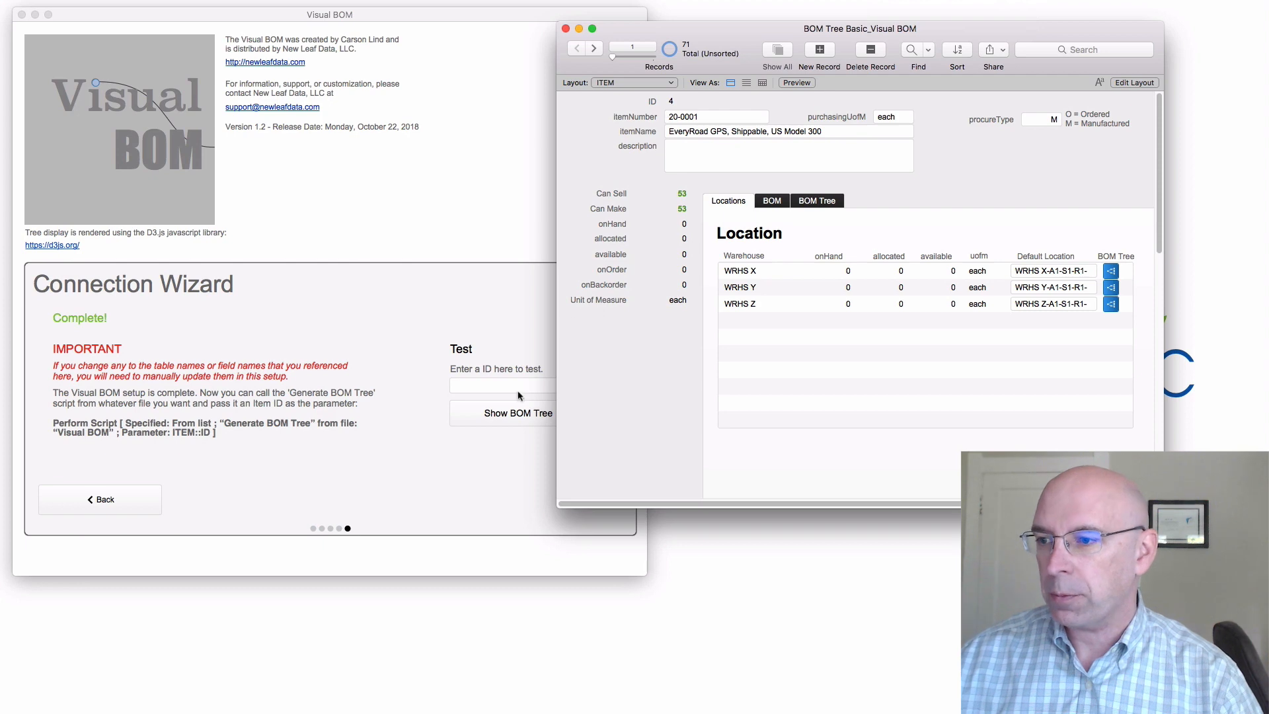
left_click(451, 387)
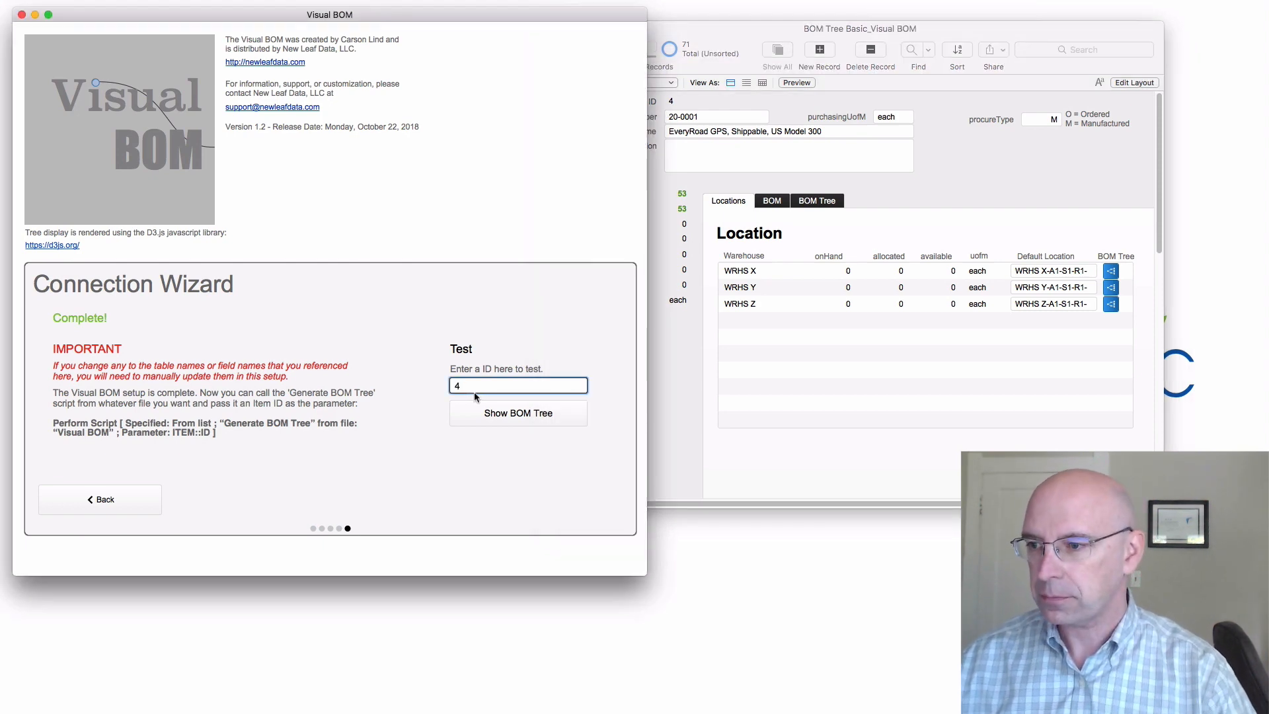
left_click(490, 414)
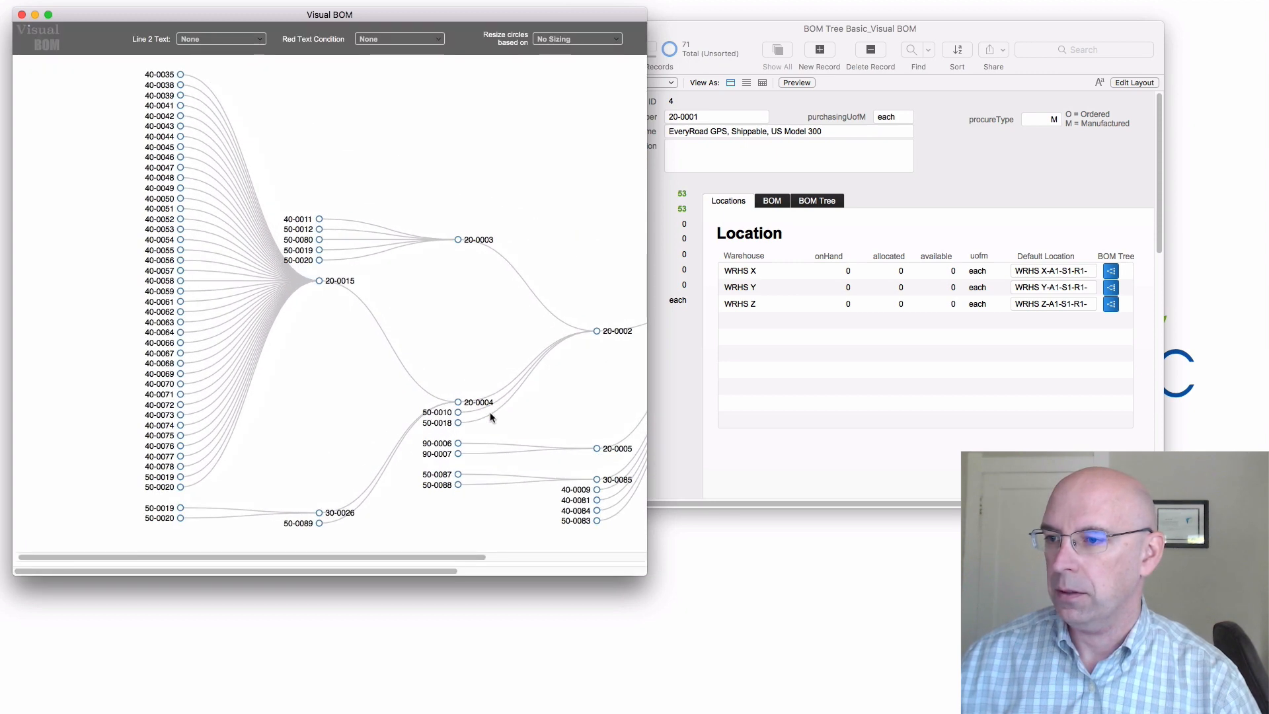
left_click_drag(645, 574, 941, 605)
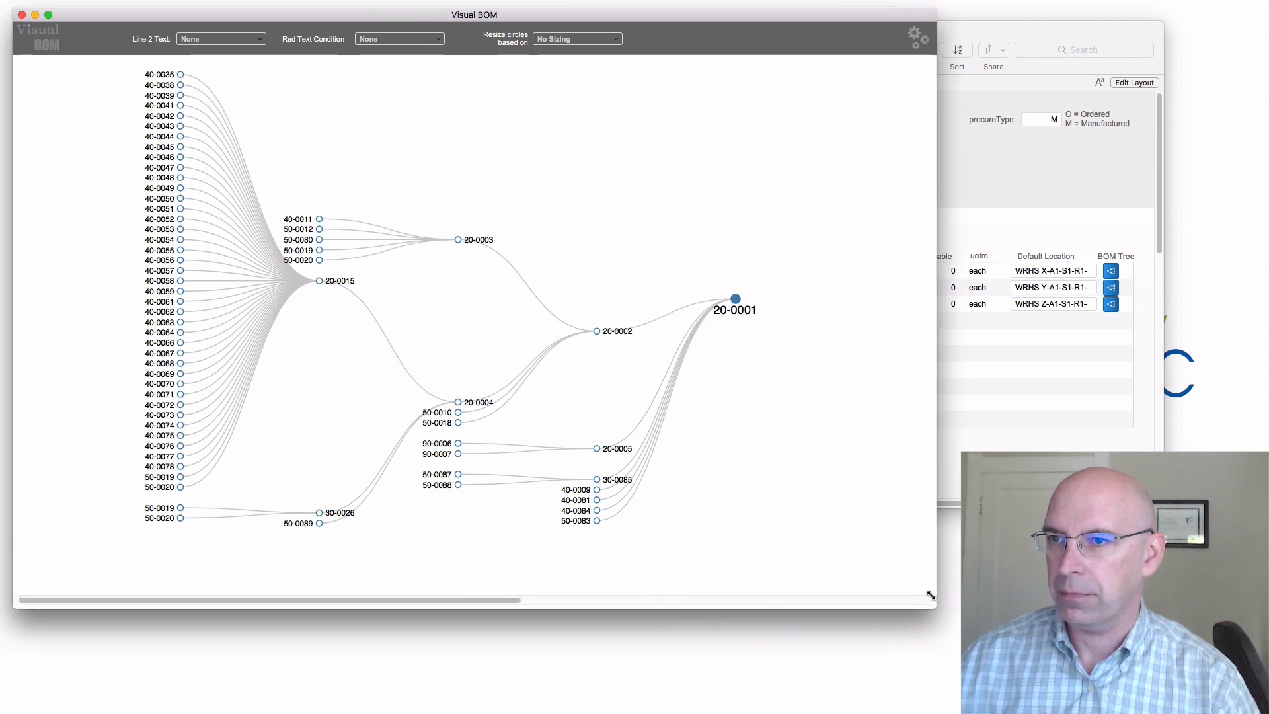
left_click(885, 0)
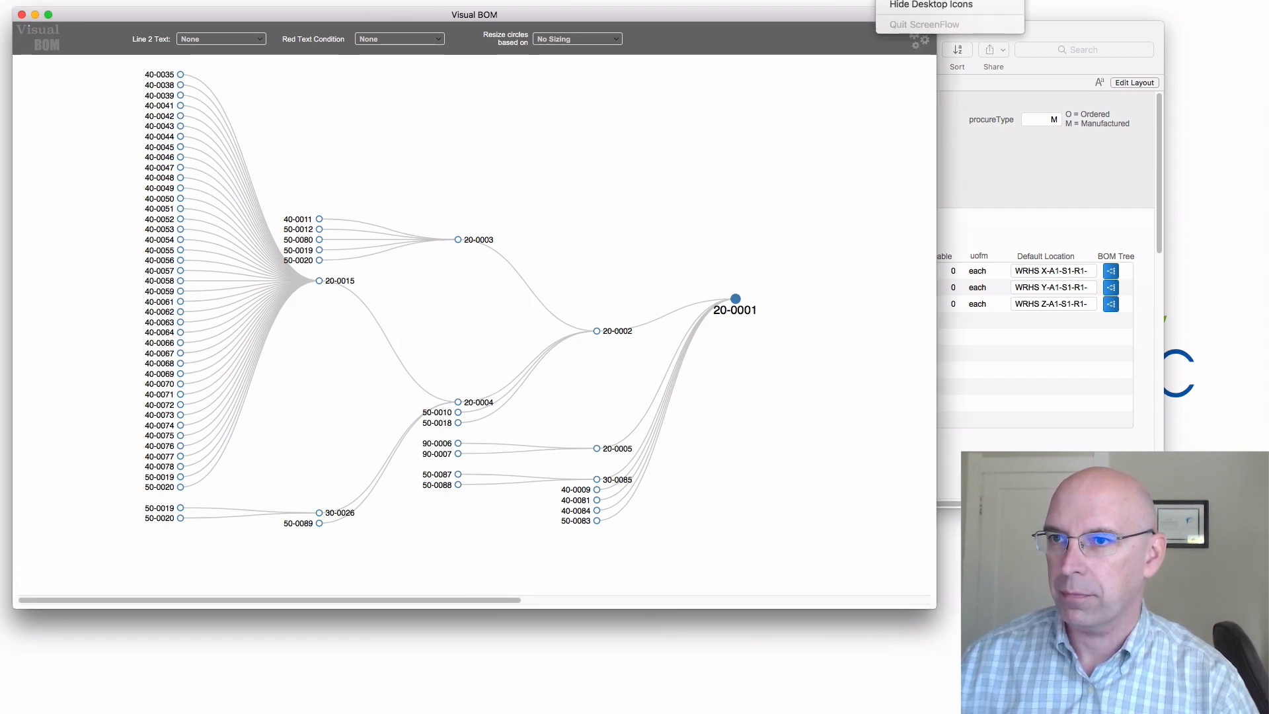
key("Escape")
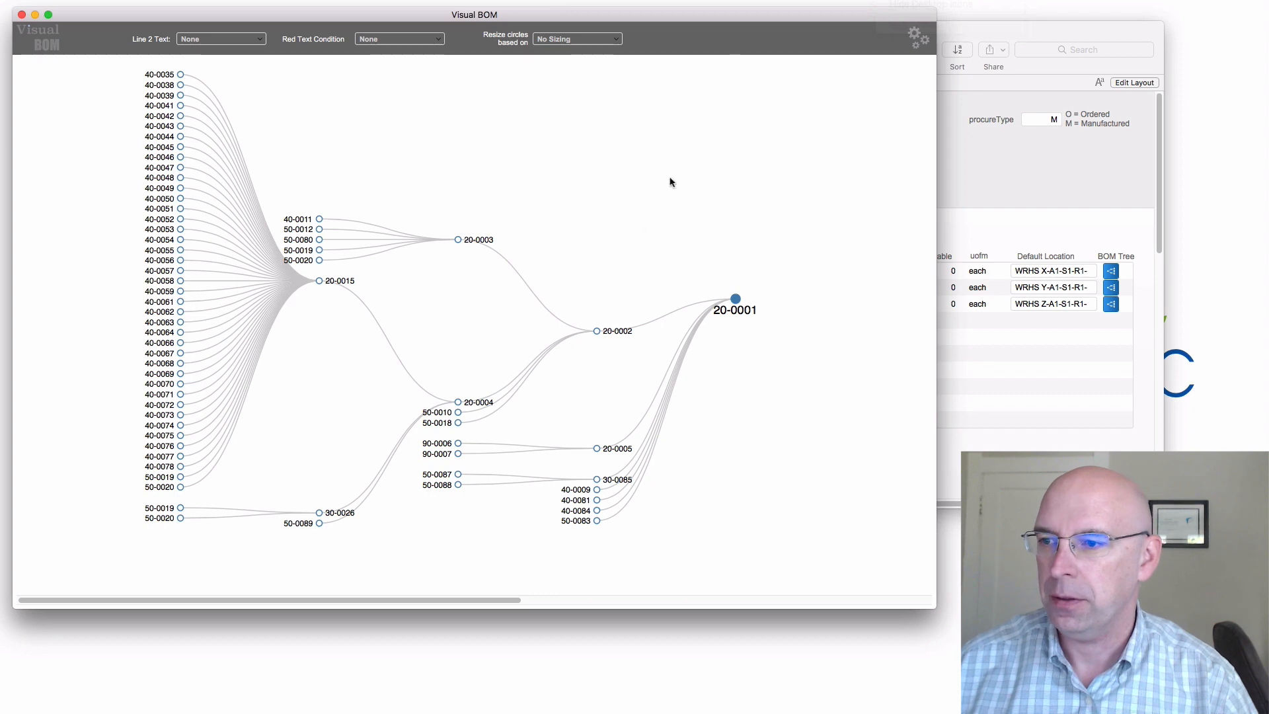
- Show the BOM tree for item 20-0003 from its node, and return to the BOM Tree Basic_Visual BOM inventory window
left_click(459, 241)
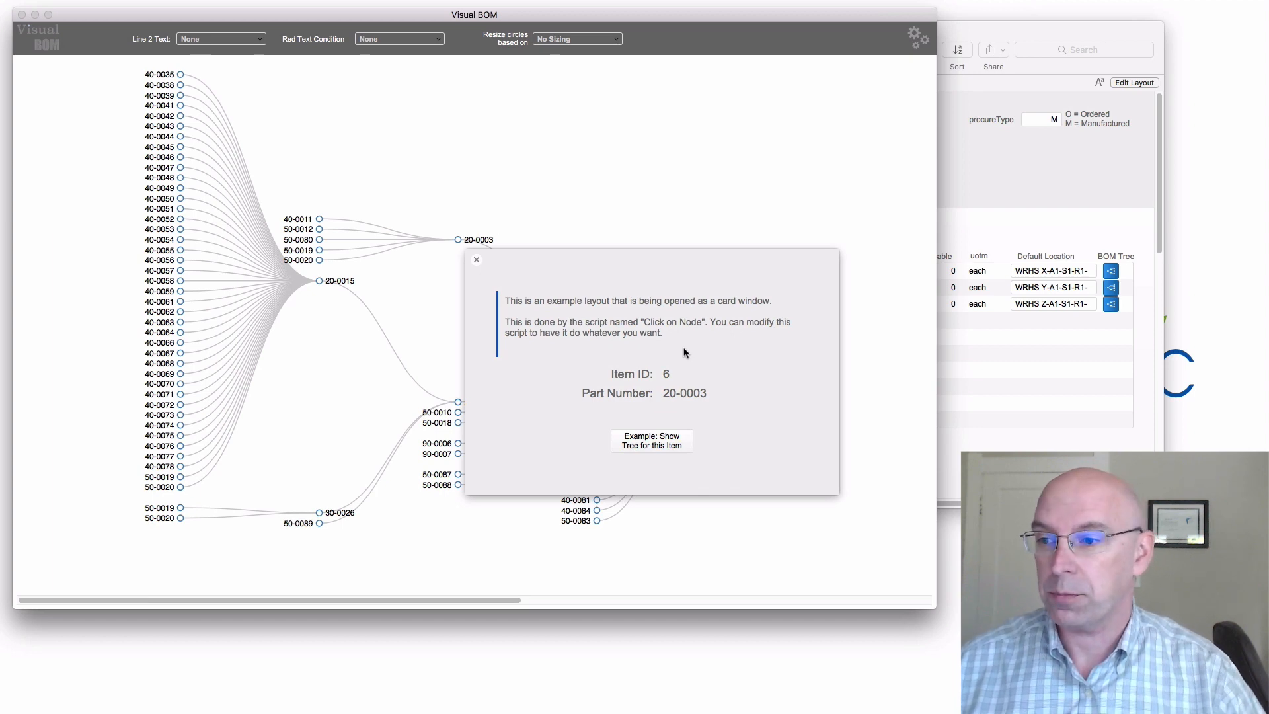
left_click(664, 446)
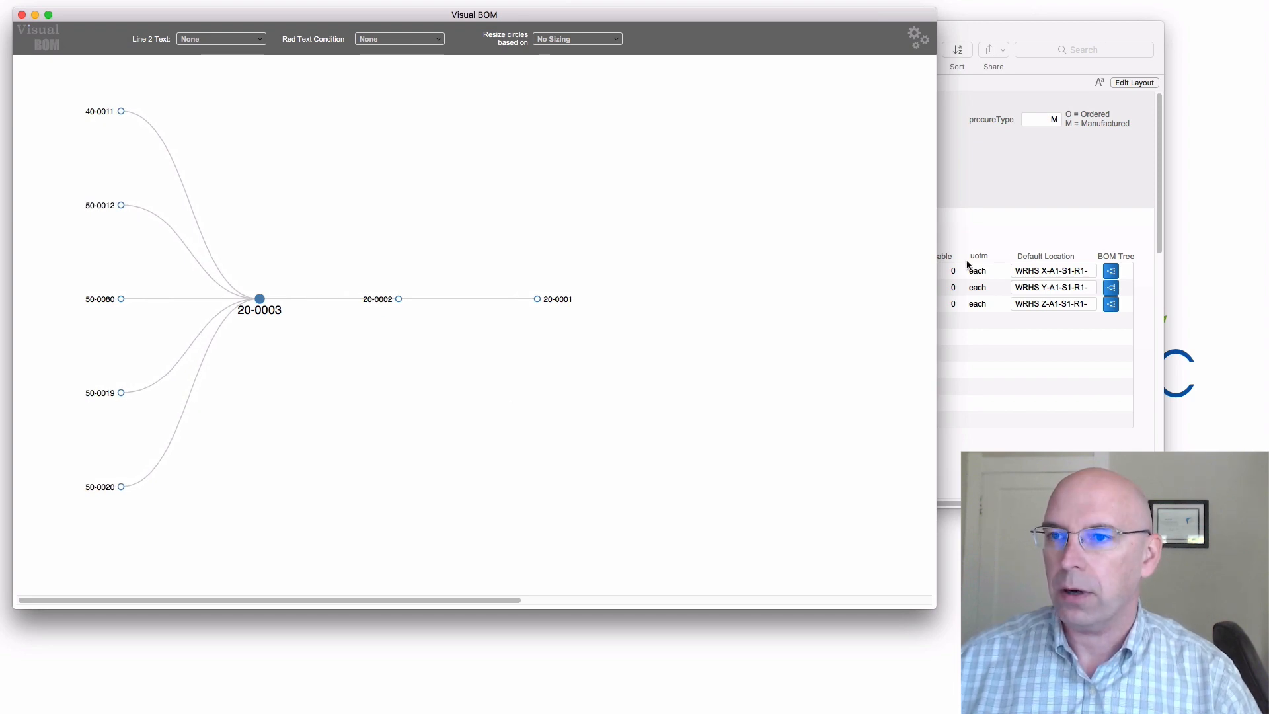
left_click(1000, 190)
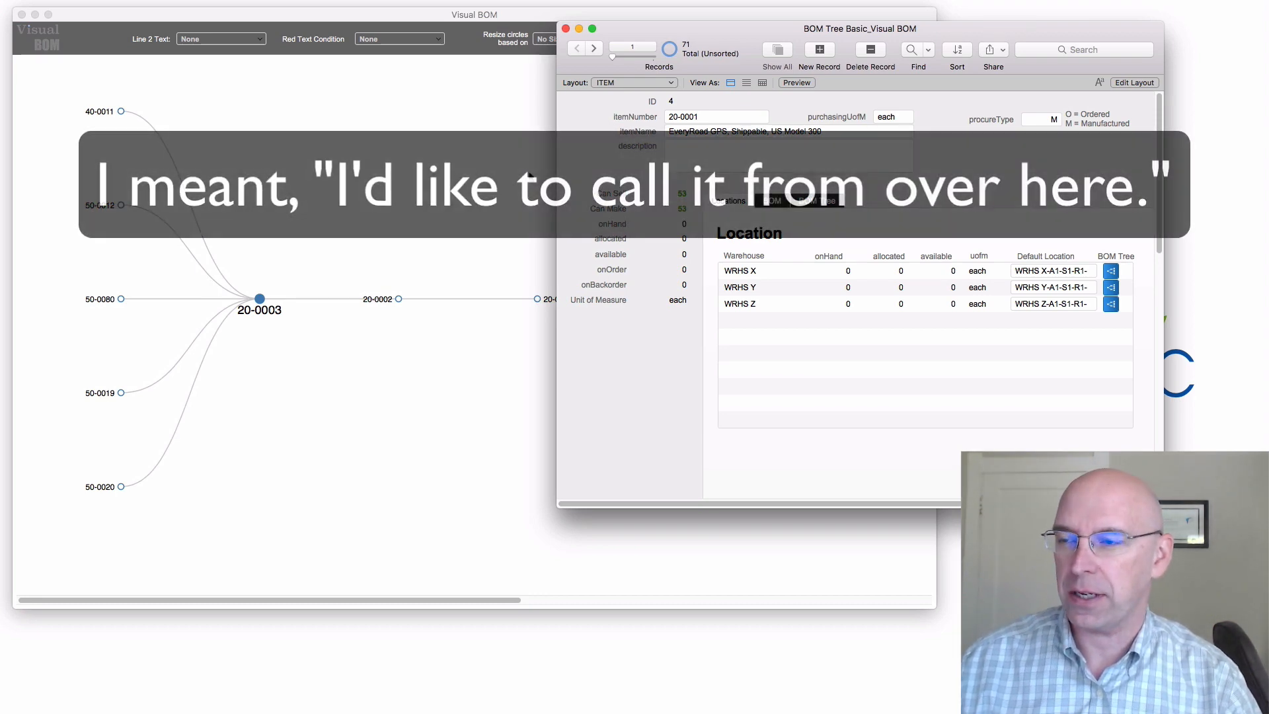
- Review the Generate BOM Tree script call on the Connection Wizard's completion page, and return to the inventory window
left_click(529, 174)
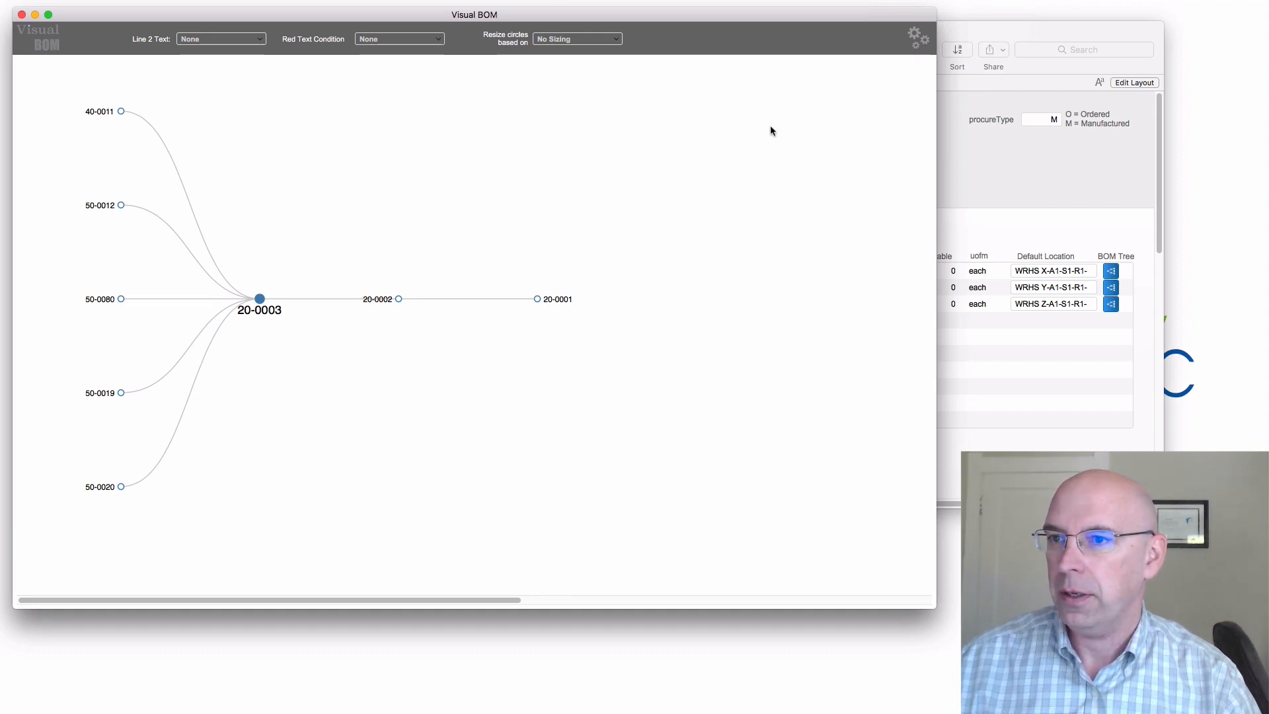
left_click(922, 42)
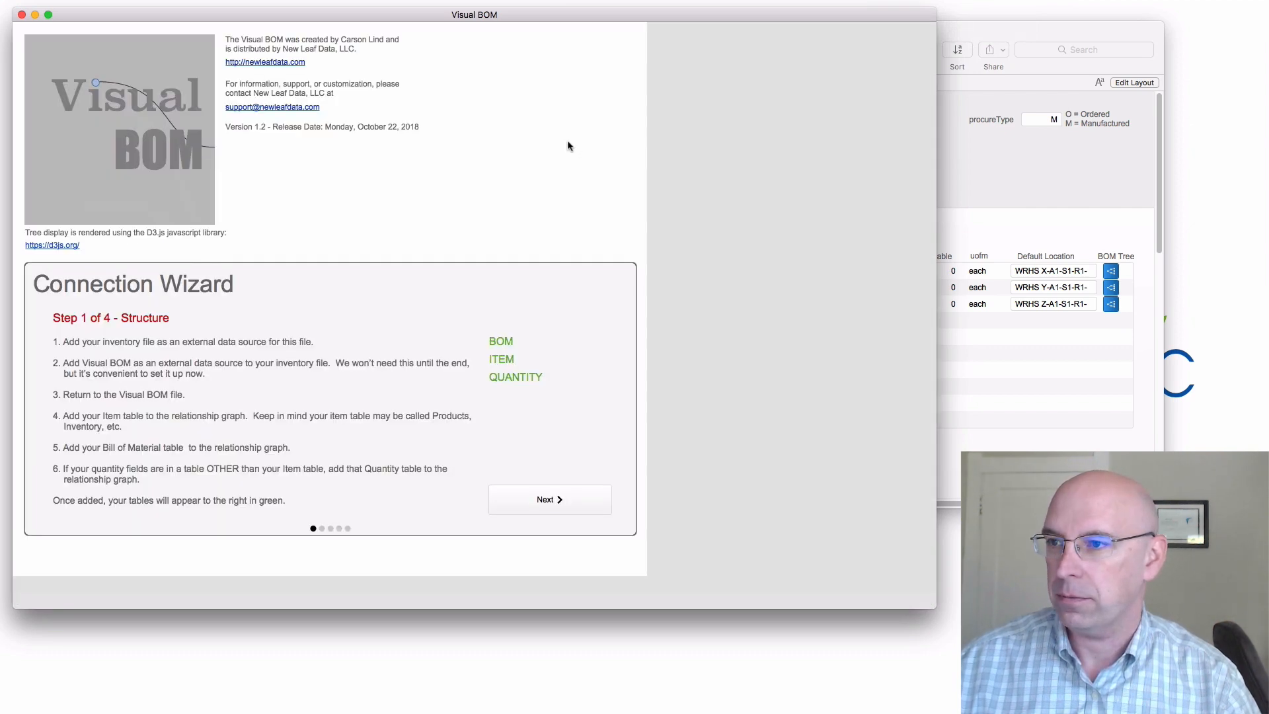
left_click(348, 529)
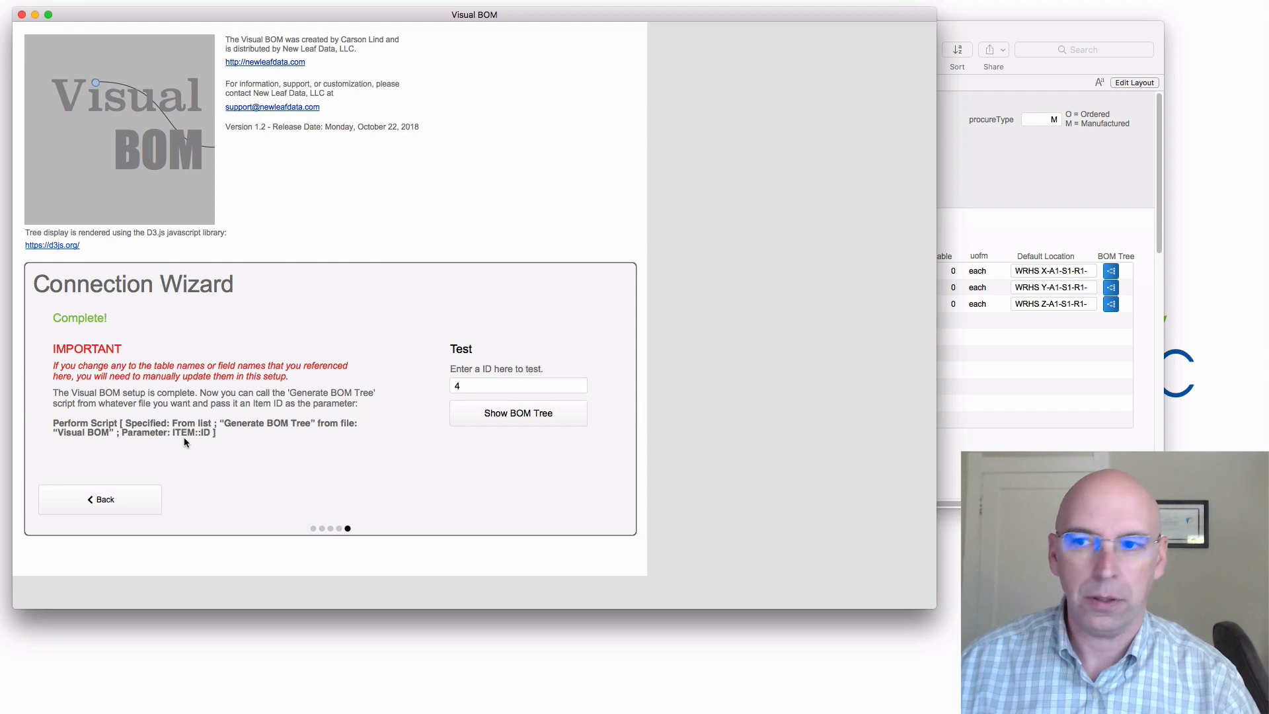
left_click(986, 179)
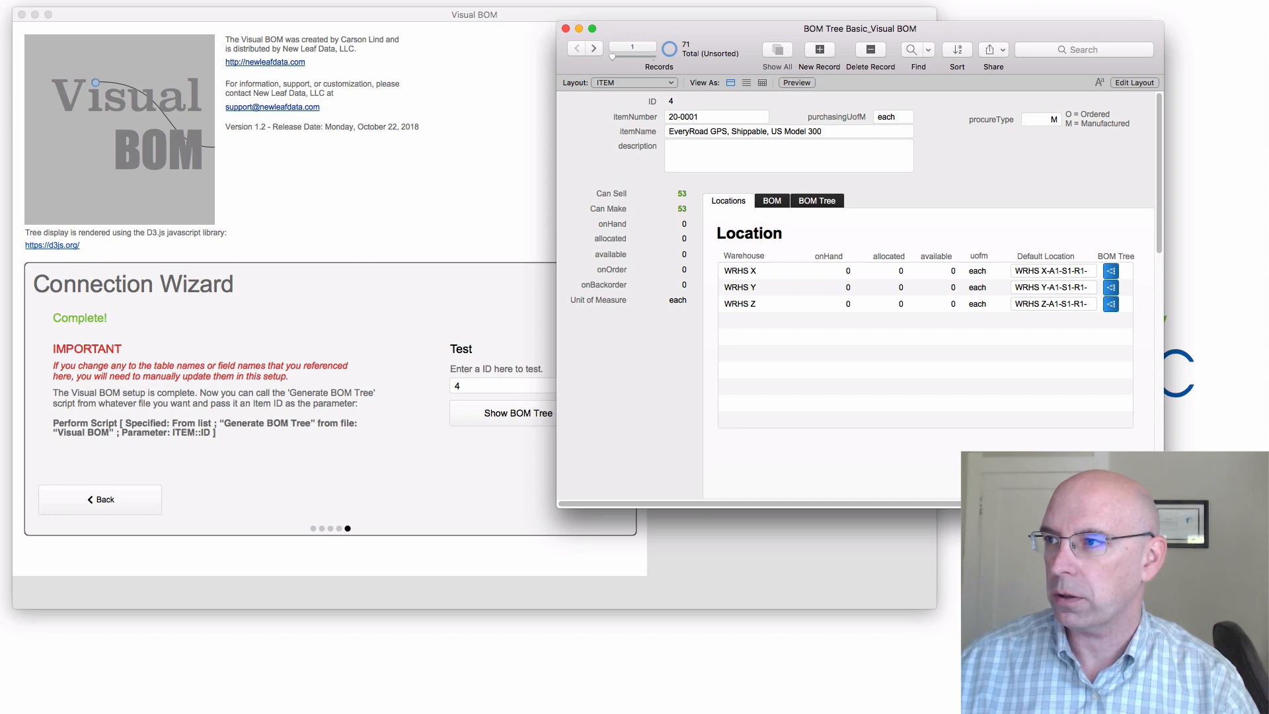
- Create a script named Call Visual BOM in the inventory file's Script Workspace
key("super+shift+s")
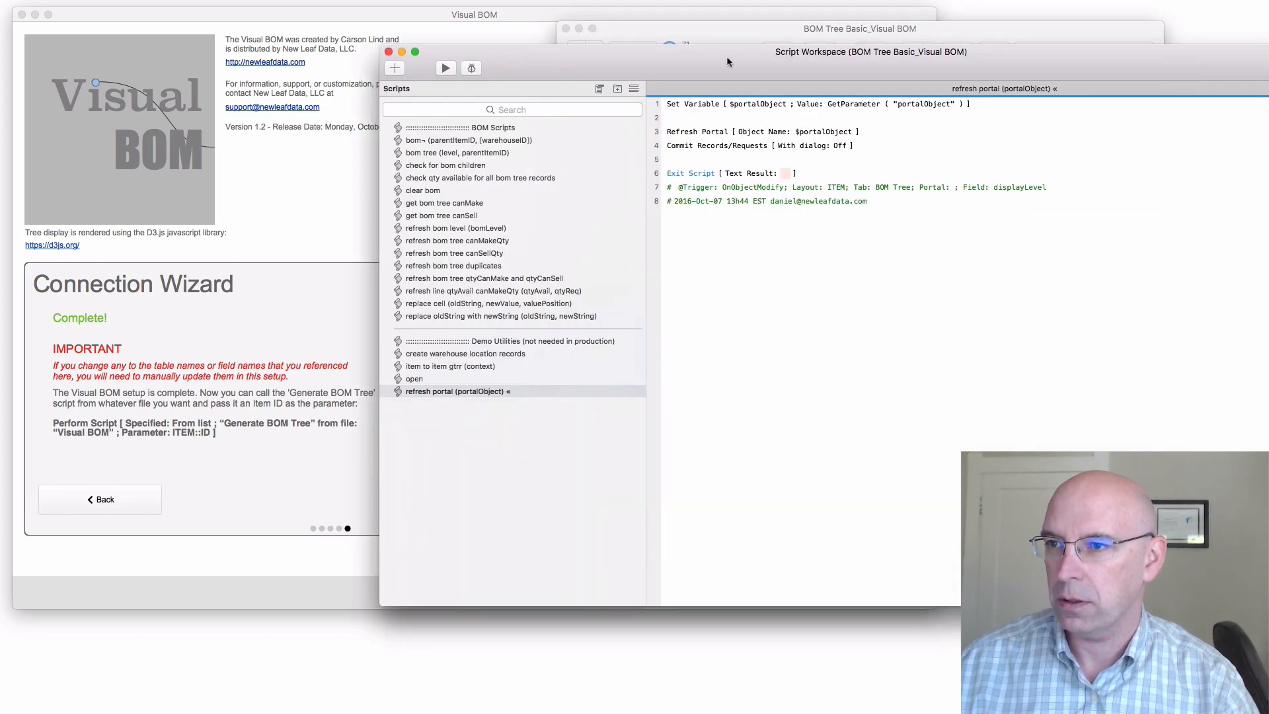
left_click(472, 421)
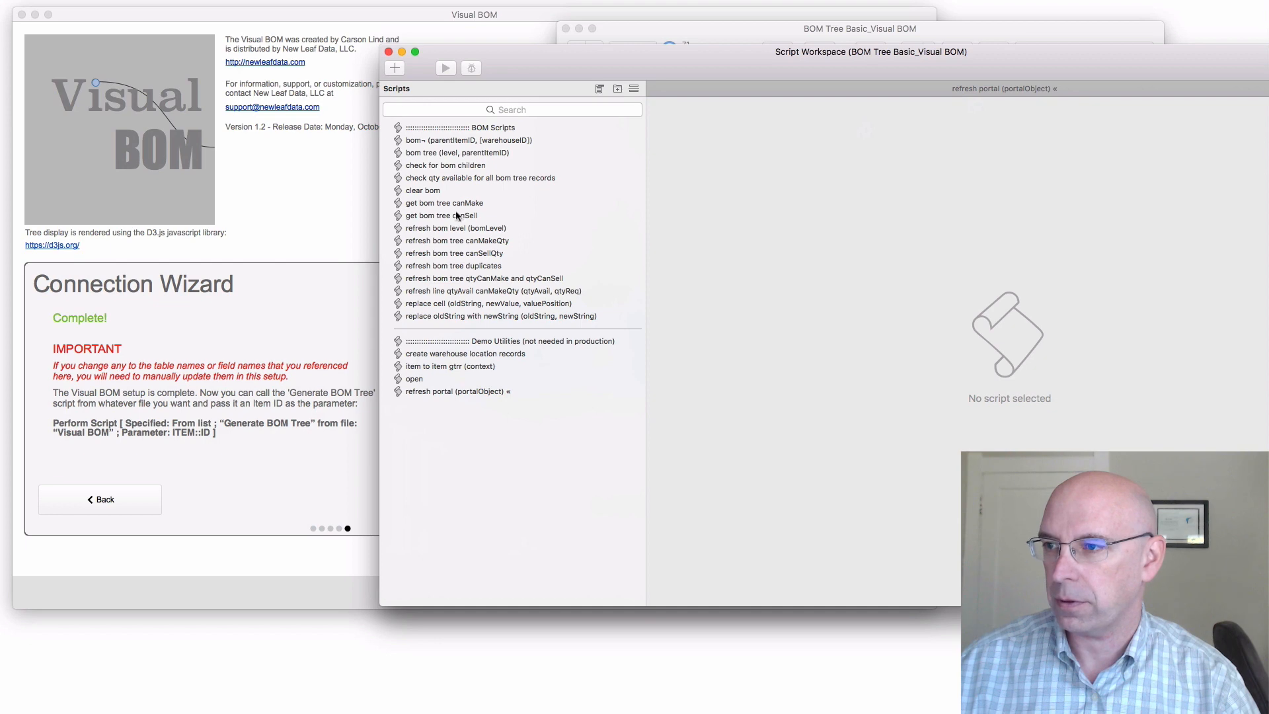
left_click(396, 68)
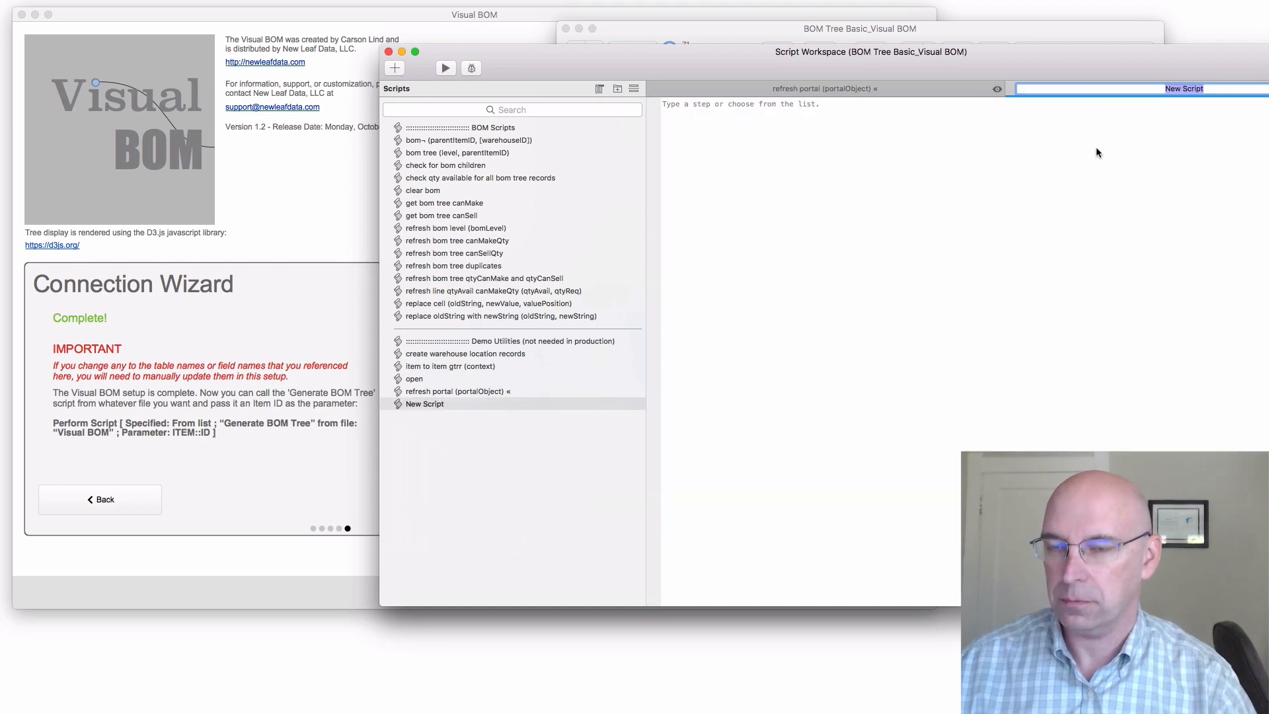
type("ca")
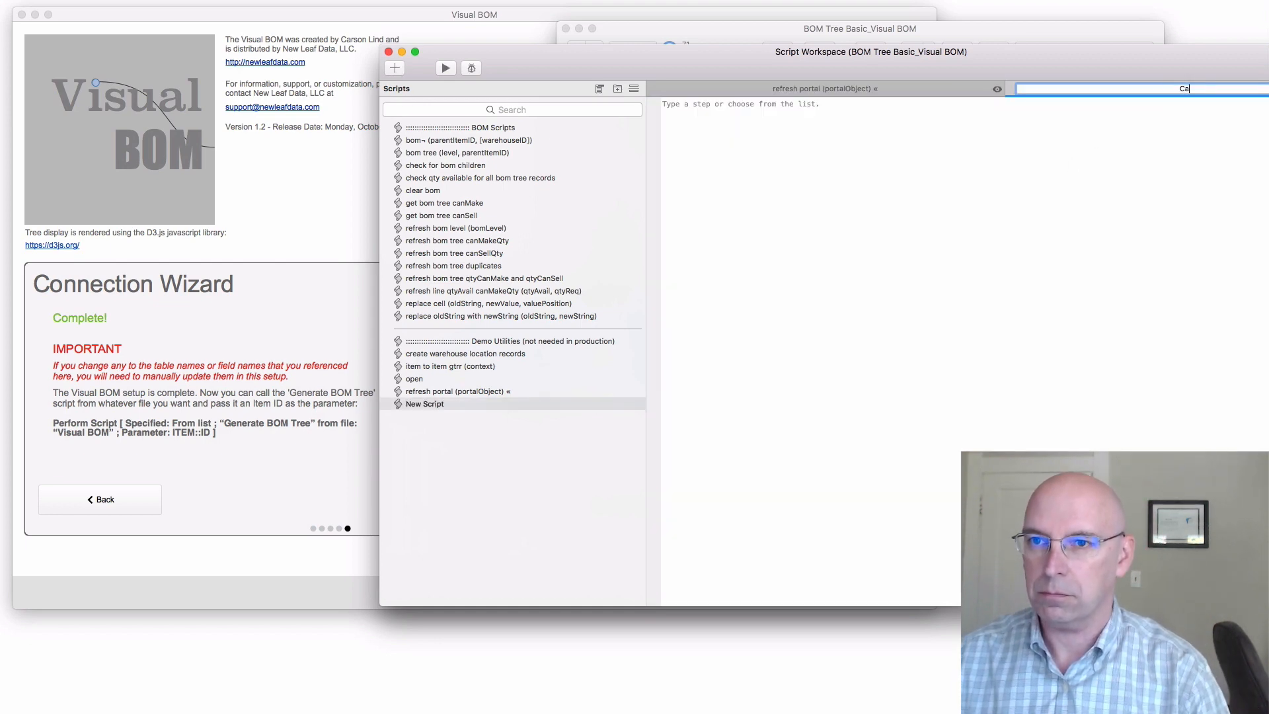
type("ll Visua")
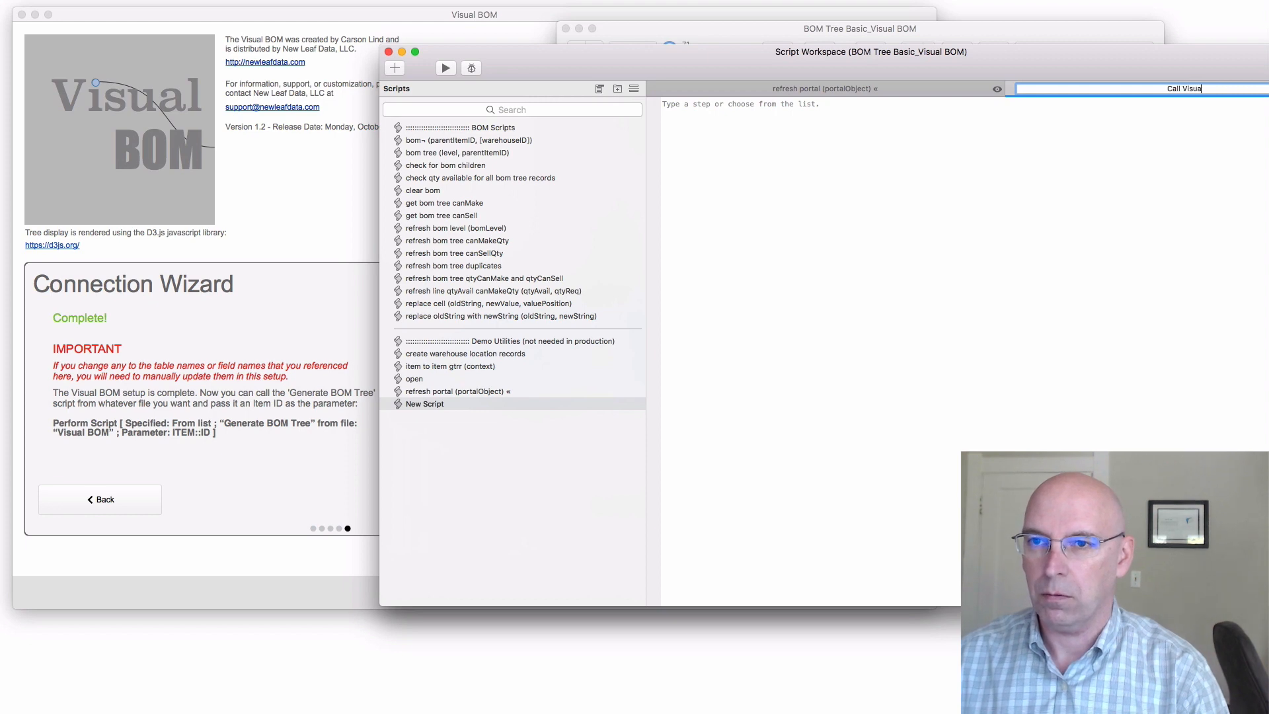
type("l BOM")
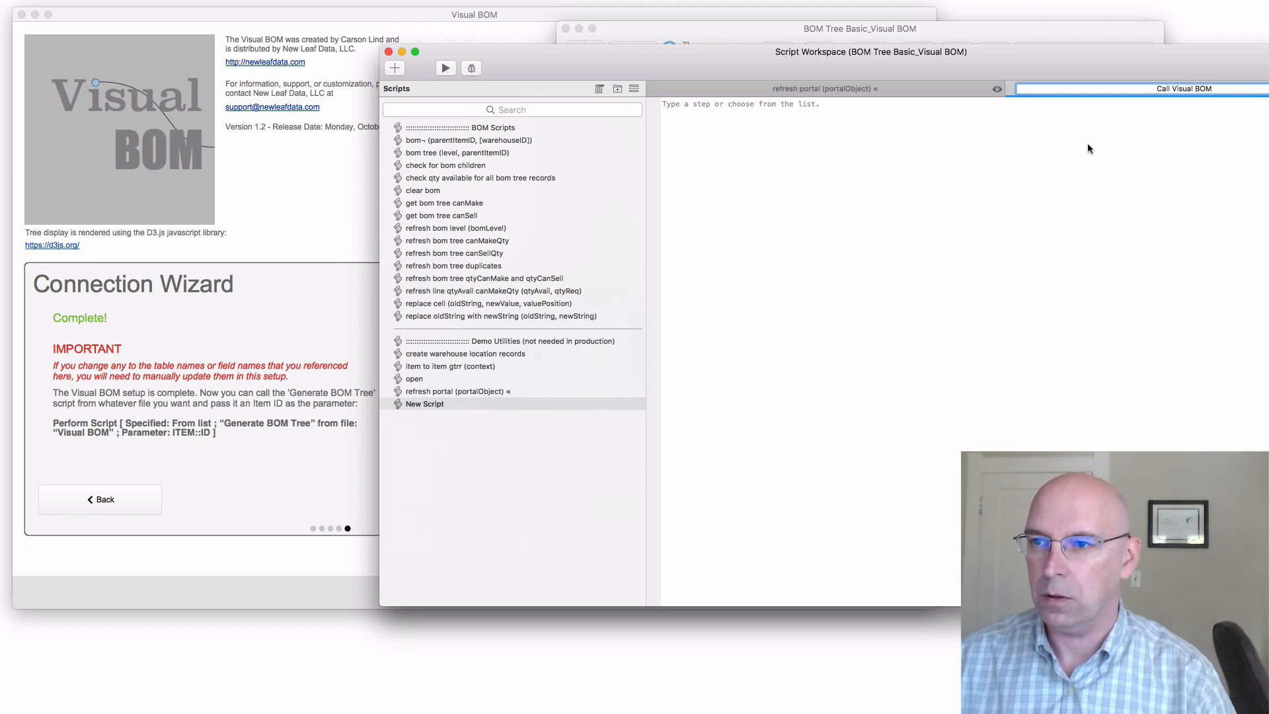
key("Return")
- Add a Perform Script step to the Call Visual BOM script
left_click(776, 109)
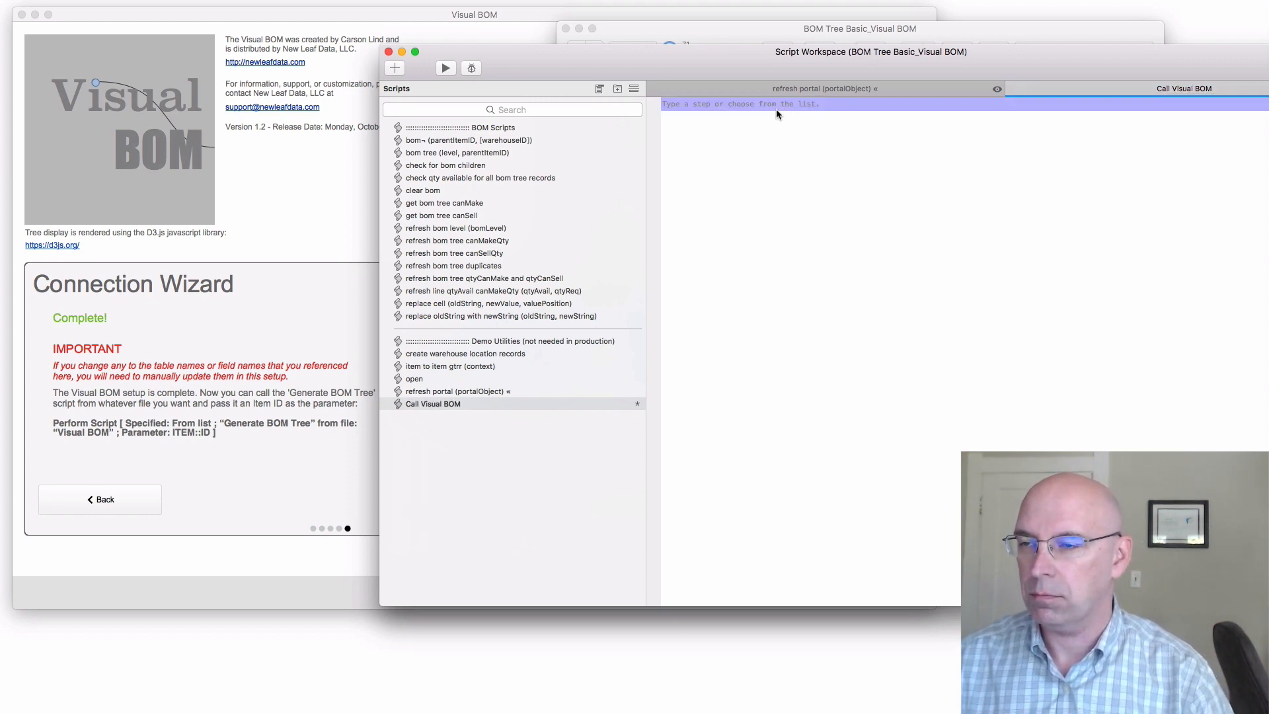
type("per")
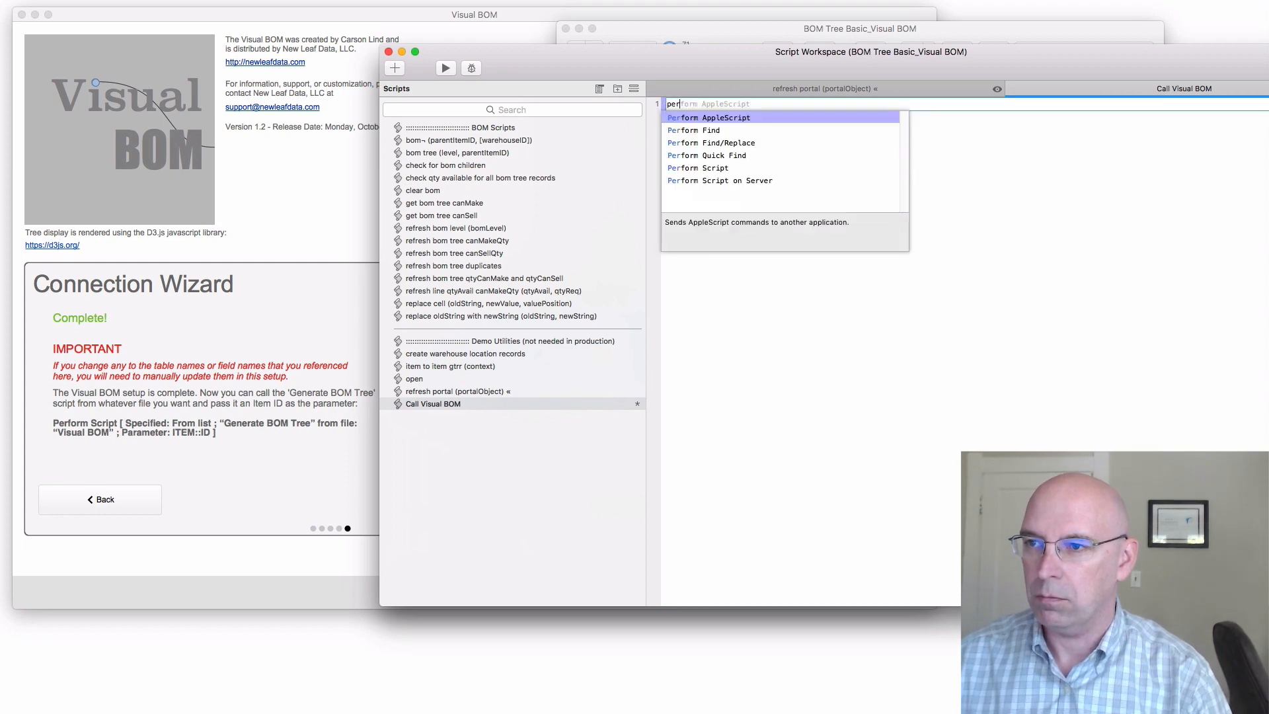
key("BackSpace")
key("BackSpace")
key("BackSpace")
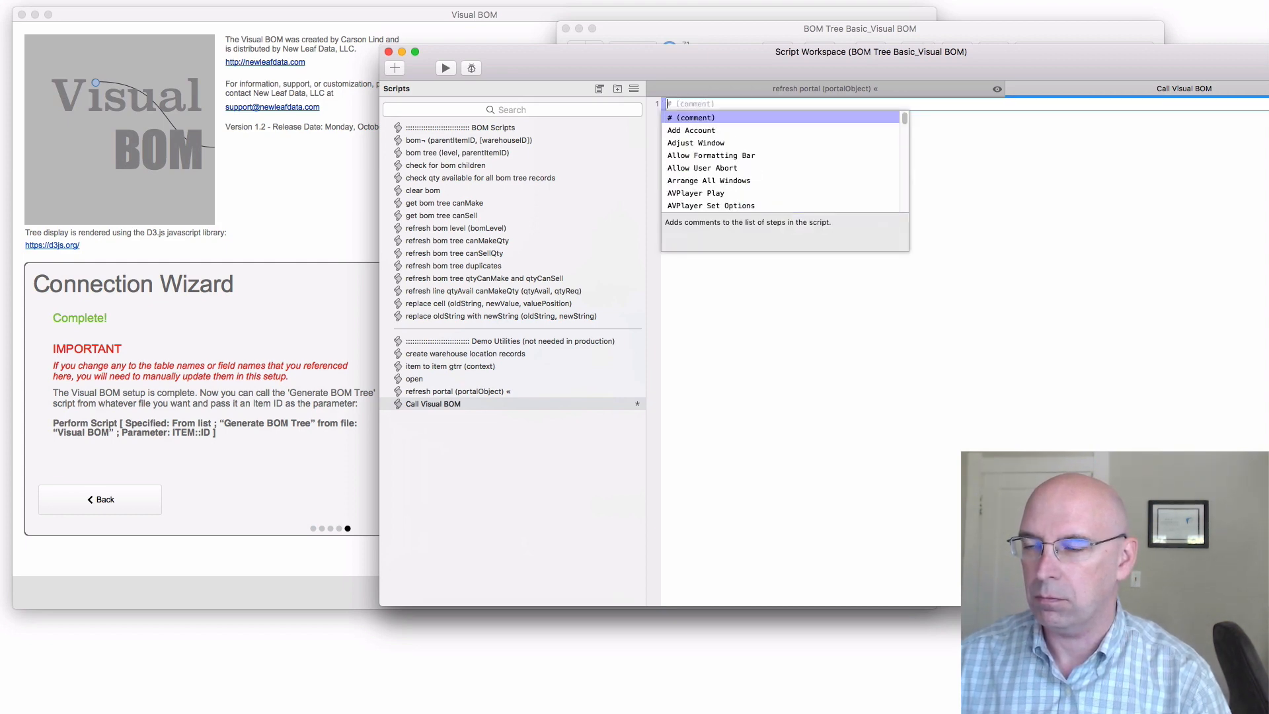
type("ps")
key("Return")
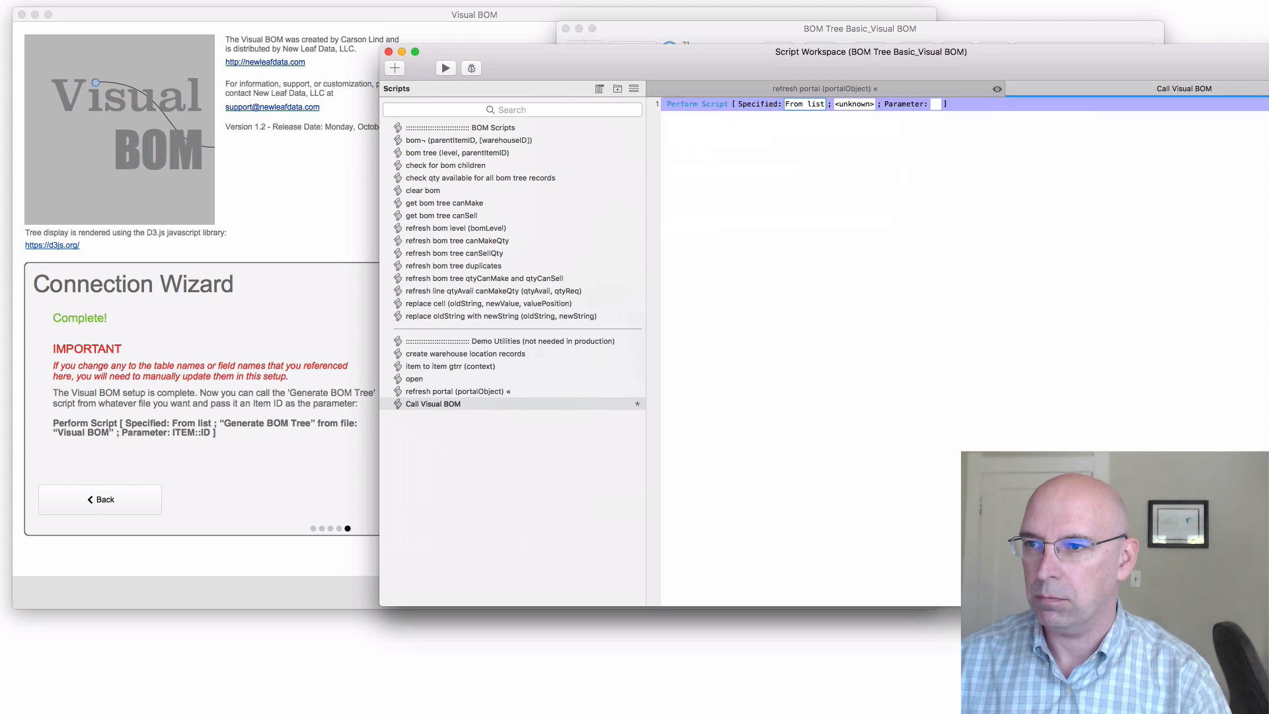
- Make the Perform Script step run Generate BOM Tree from the Visual BOM file with ITEM::ID as the parameter
left_click(847, 104)
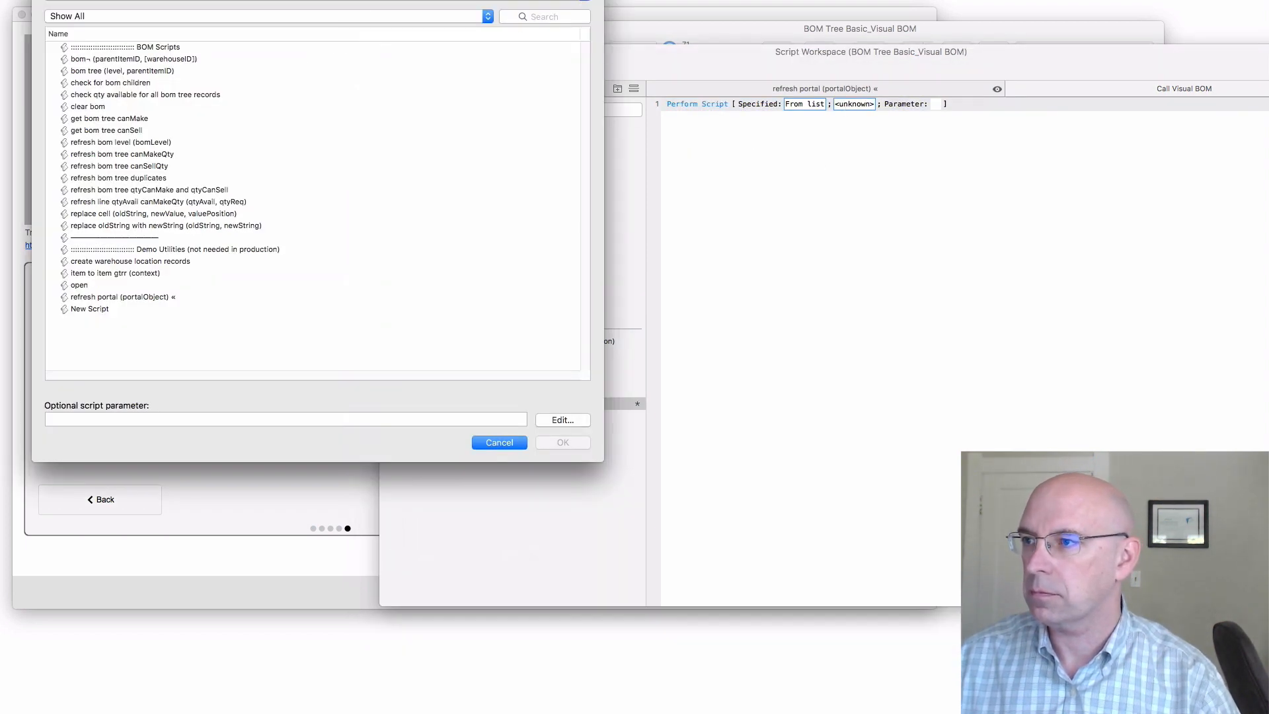
left_click(345, 80)
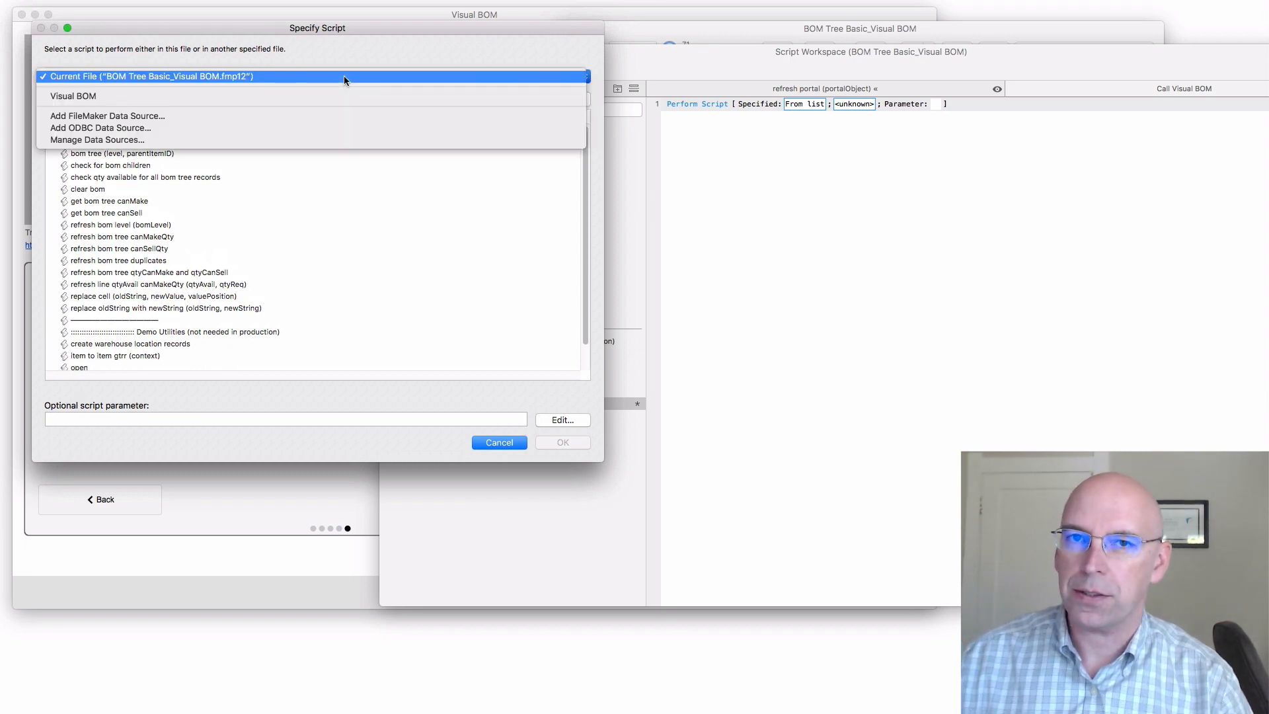
left_click(84, 98)
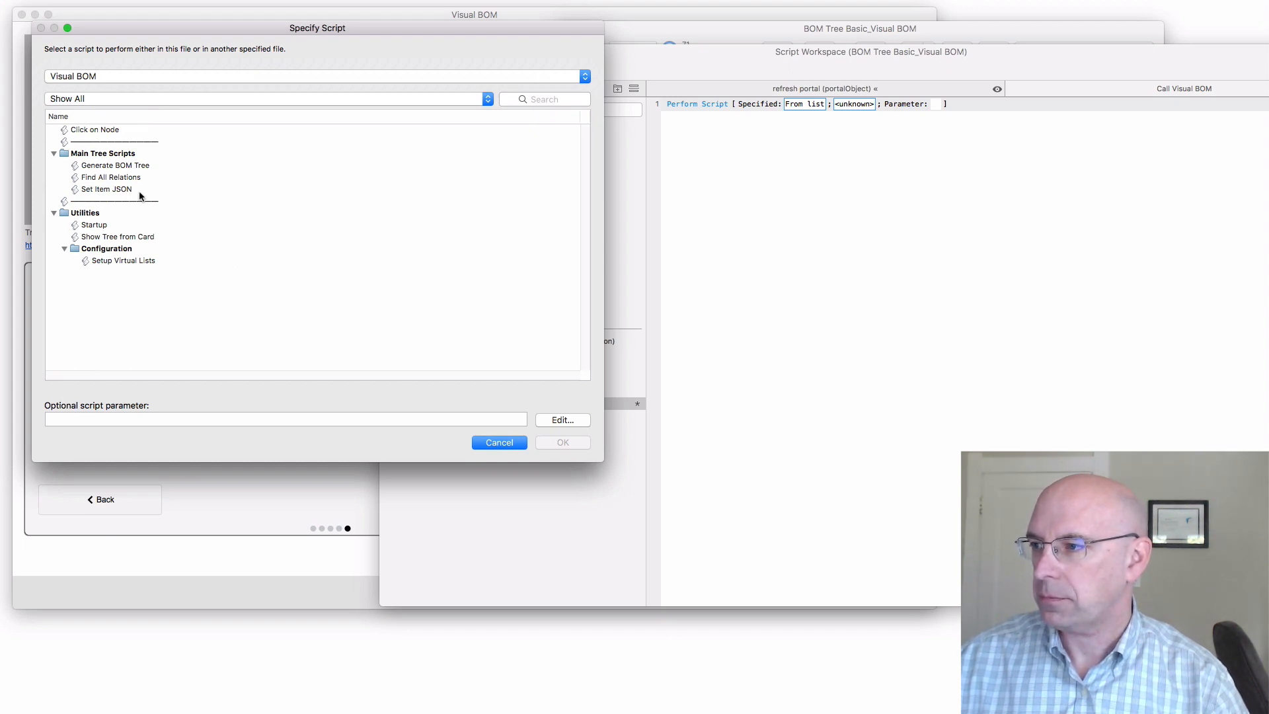
left_click(126, 171)
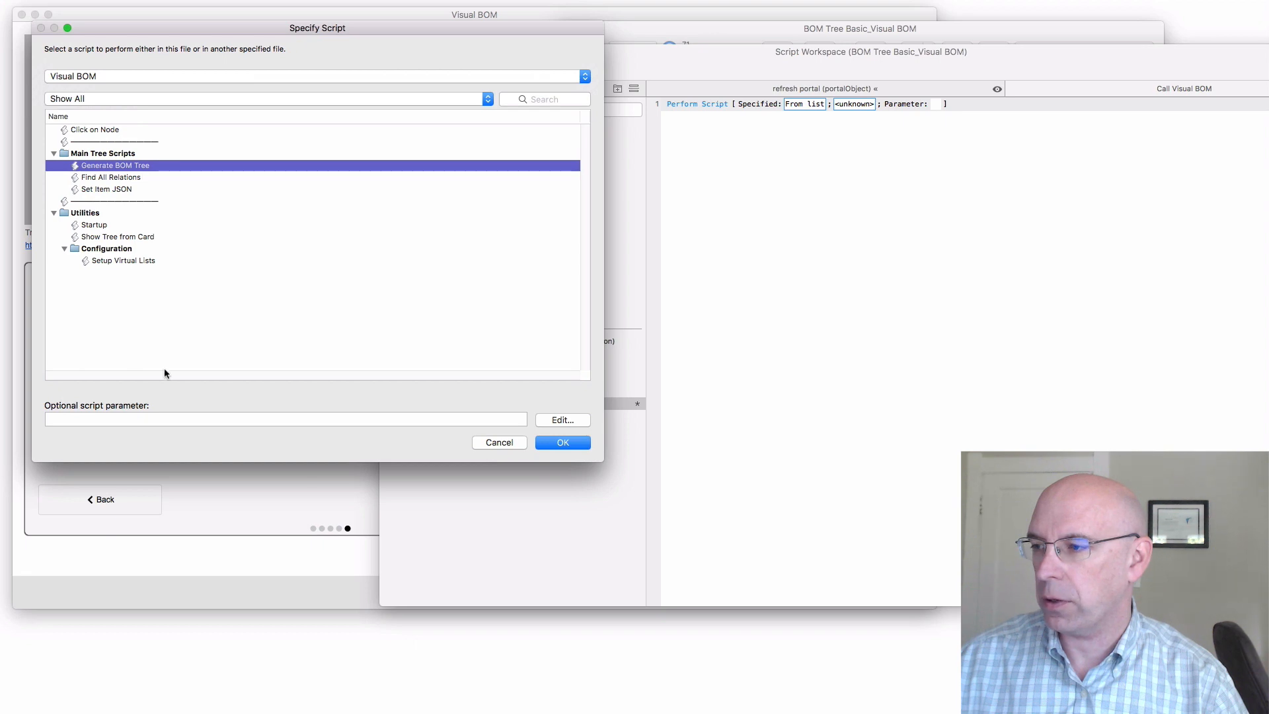
left_click(184, 419)
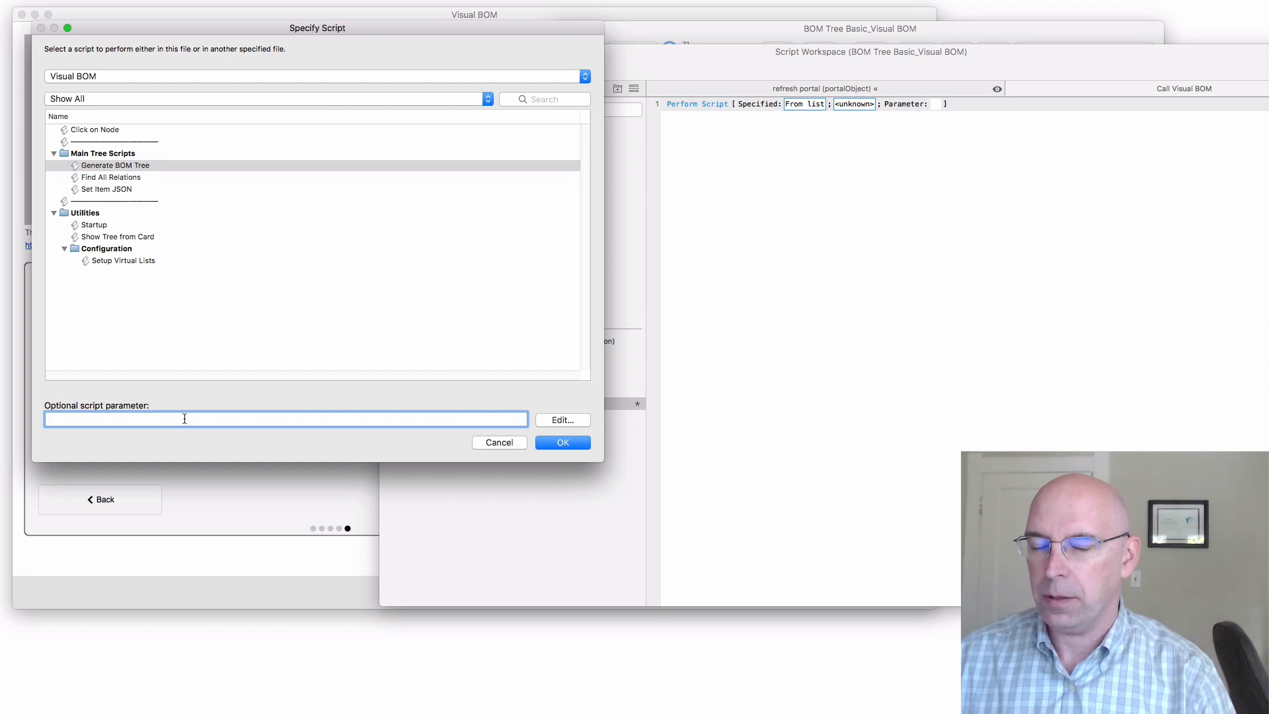
type("ITEM")
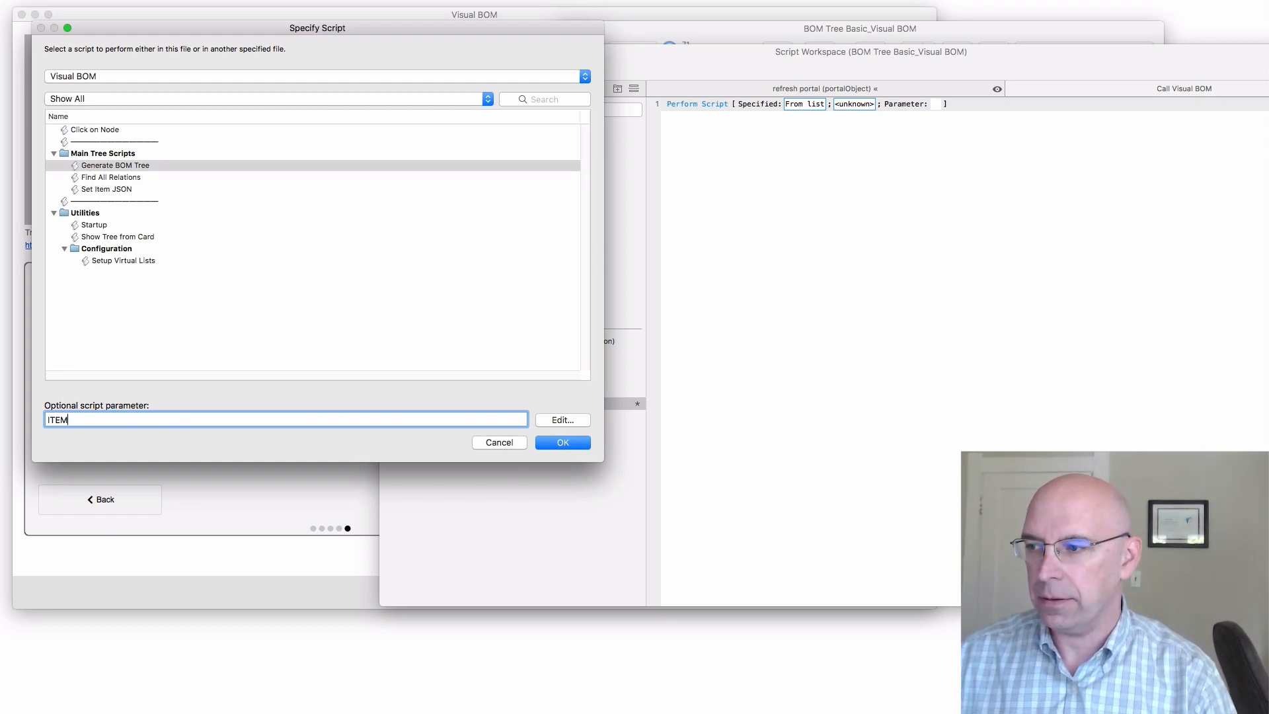
type("::ID")
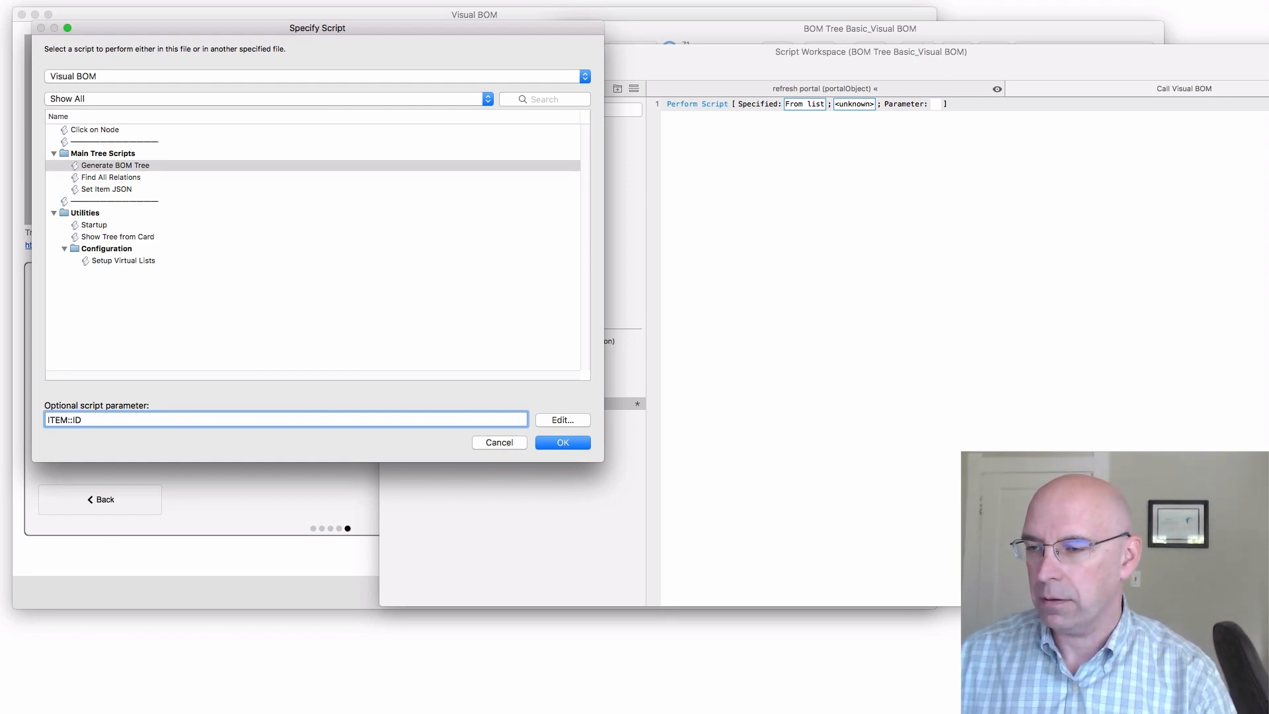
key("Return")
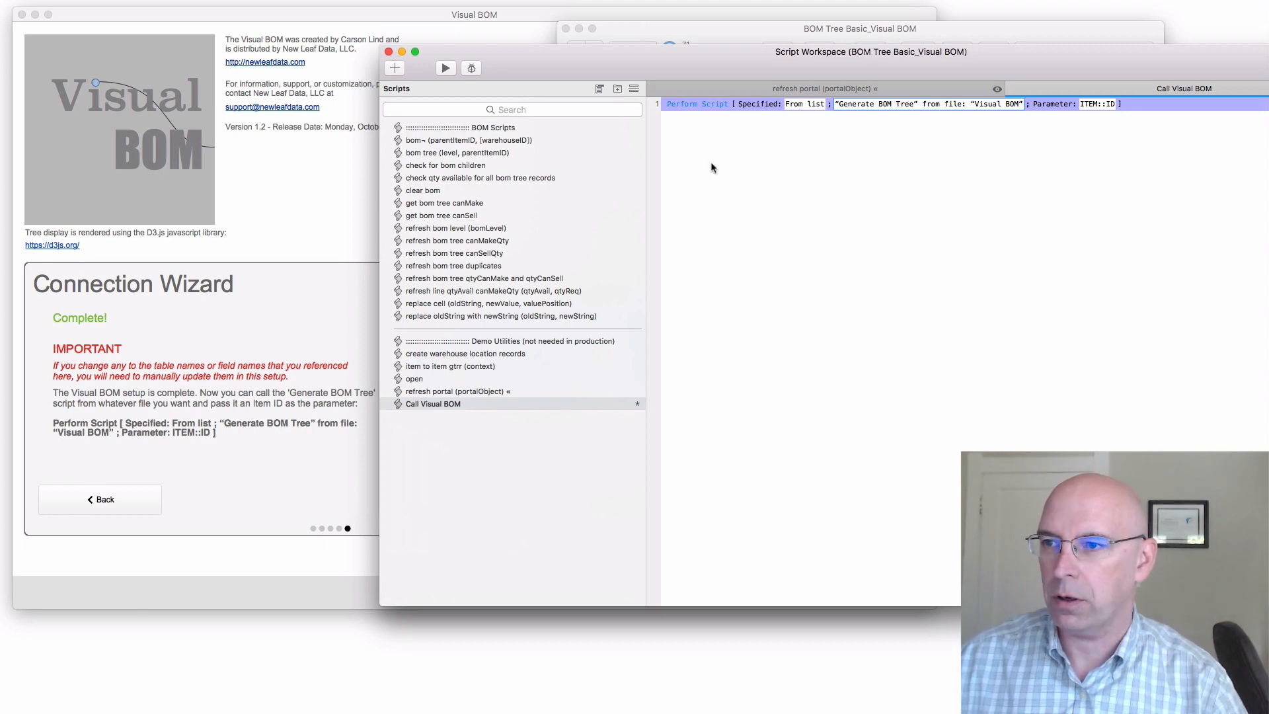
- Save the script, shrink the Script Workspace and move it aside, and bring the inventory window forward
left_click_drag(747, 72, 590, 72)
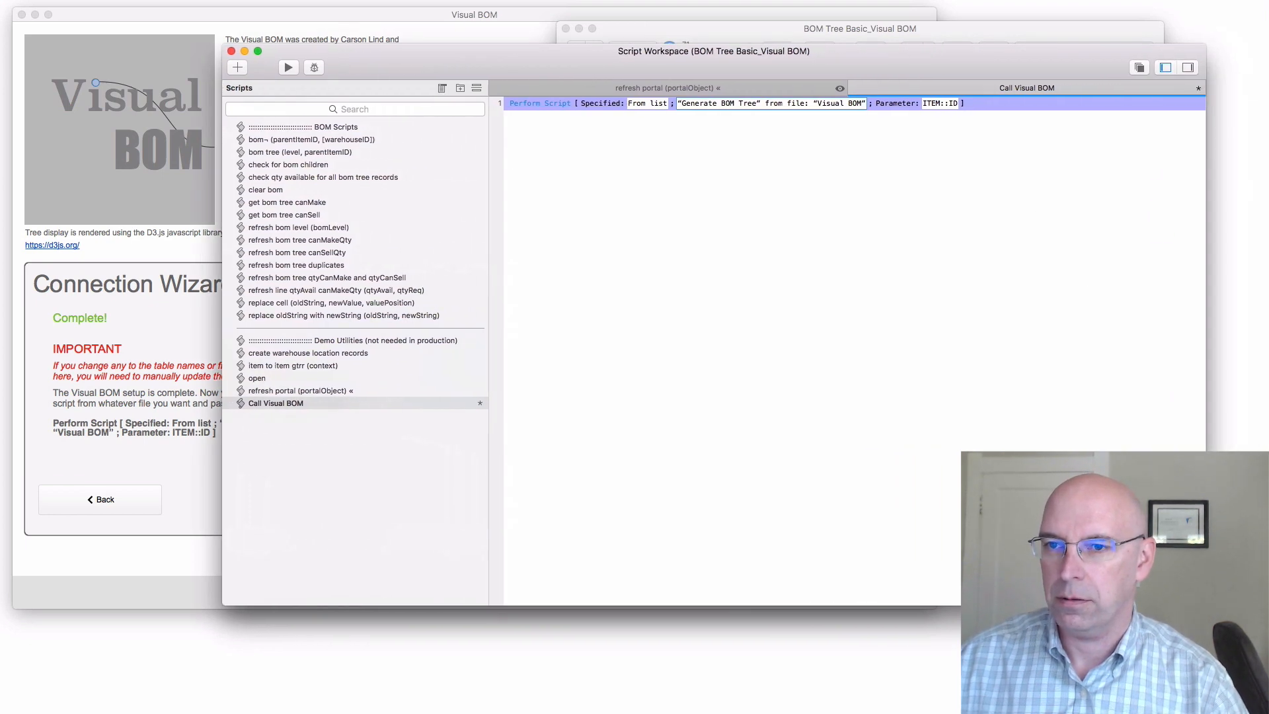
left_click_drag(1205, 605, 1112, 571)
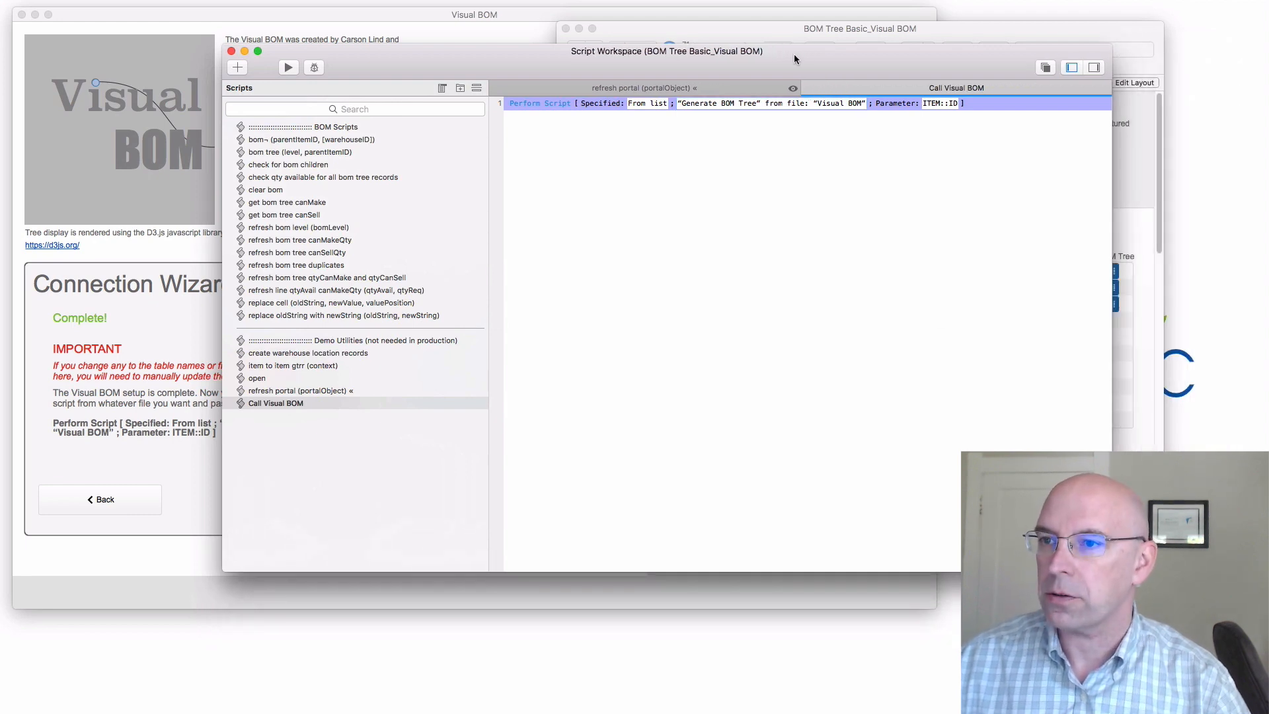
left_click_drag(794, 62, 954, 139)
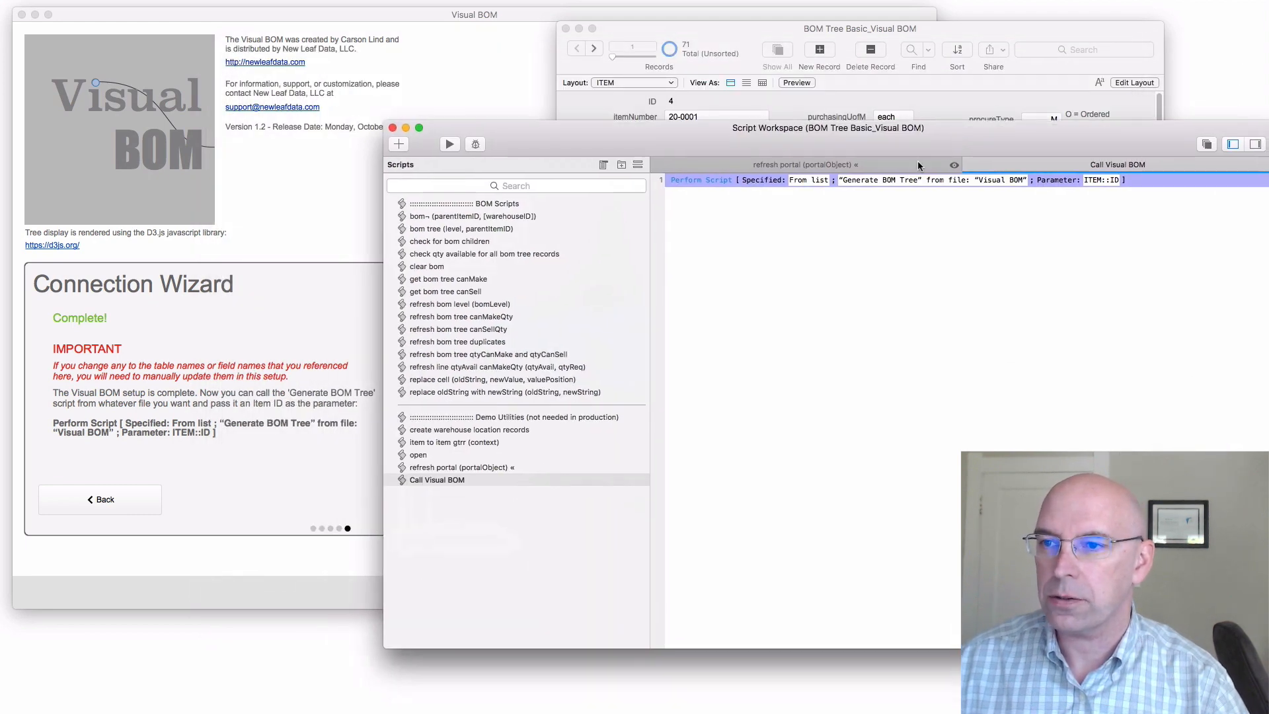
left_click(935, 102)
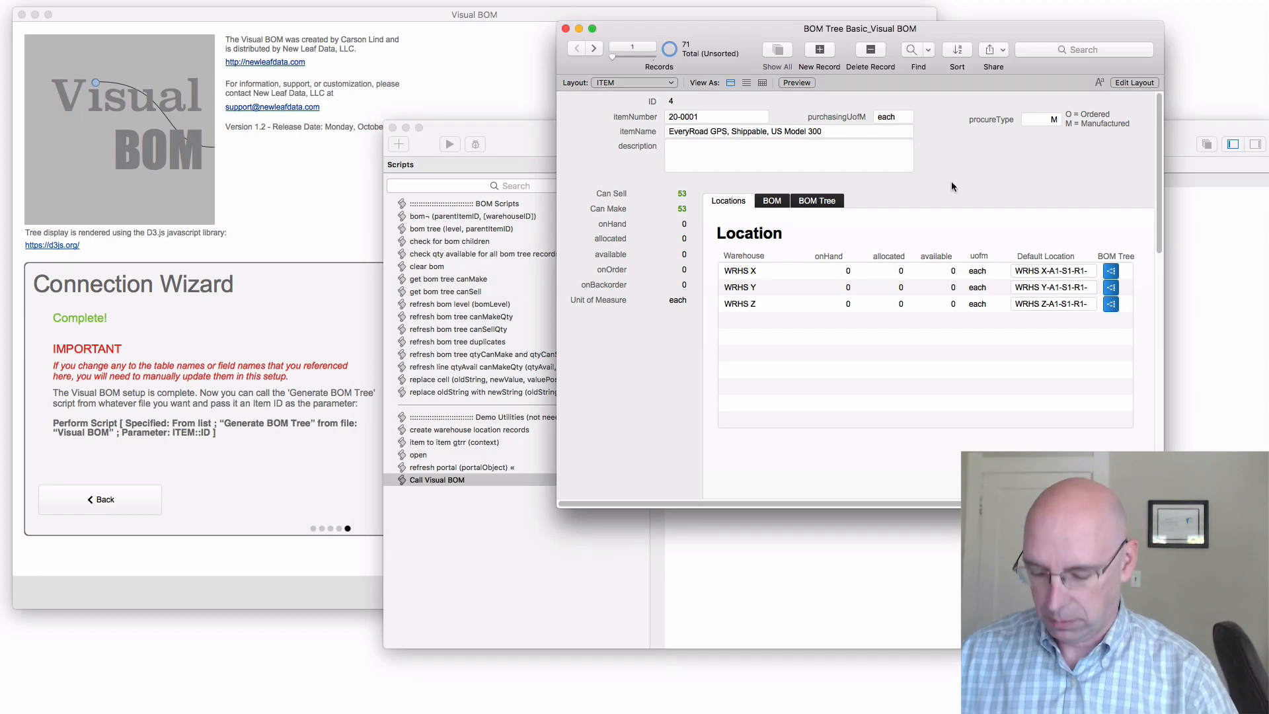
- In Layout mode, draw a button about 142 pt wide below the procureType field and label it Visual BOM
key("super+l")
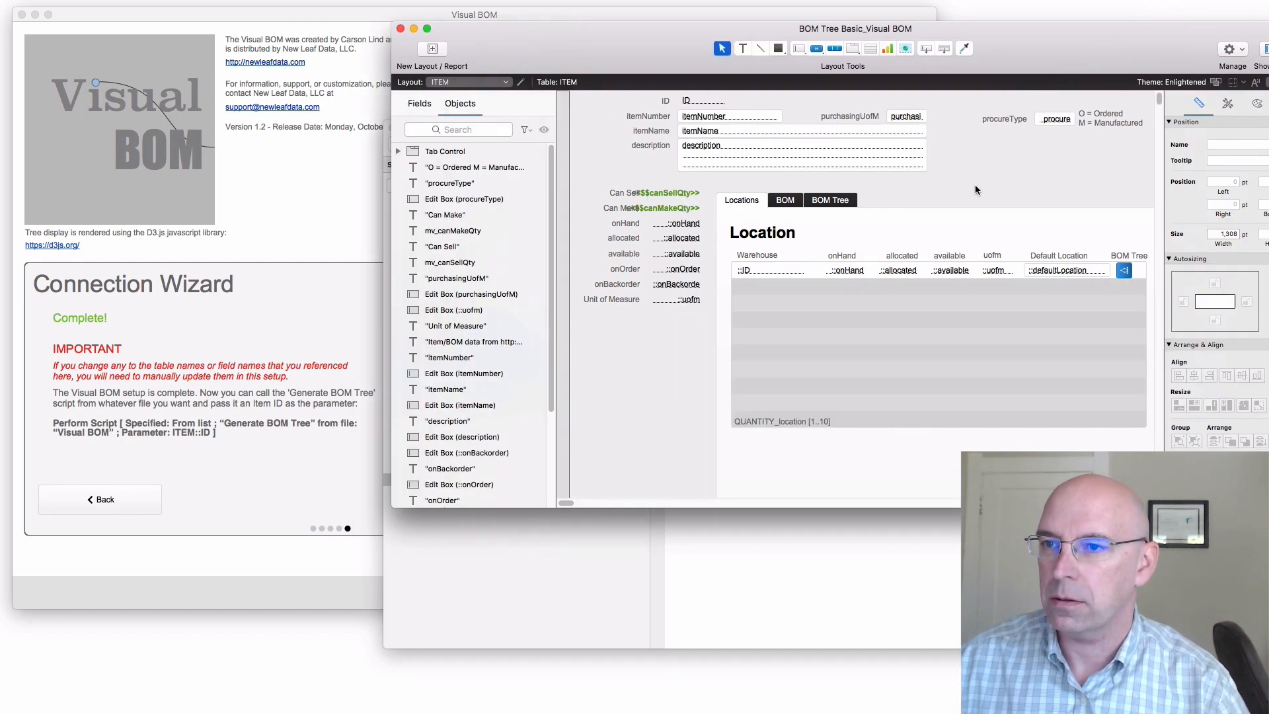
left_click(820, 51)
left_click_drag(994, 164, 1088, 184)
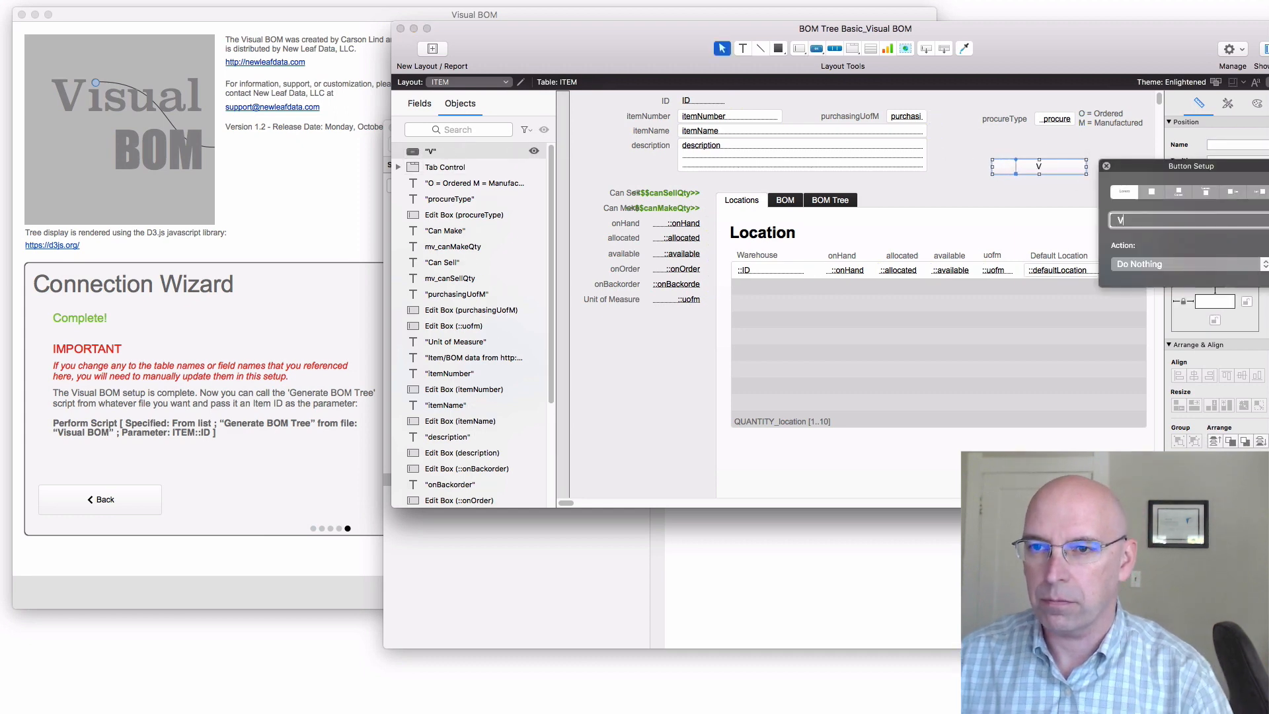
type("Visual BOM")
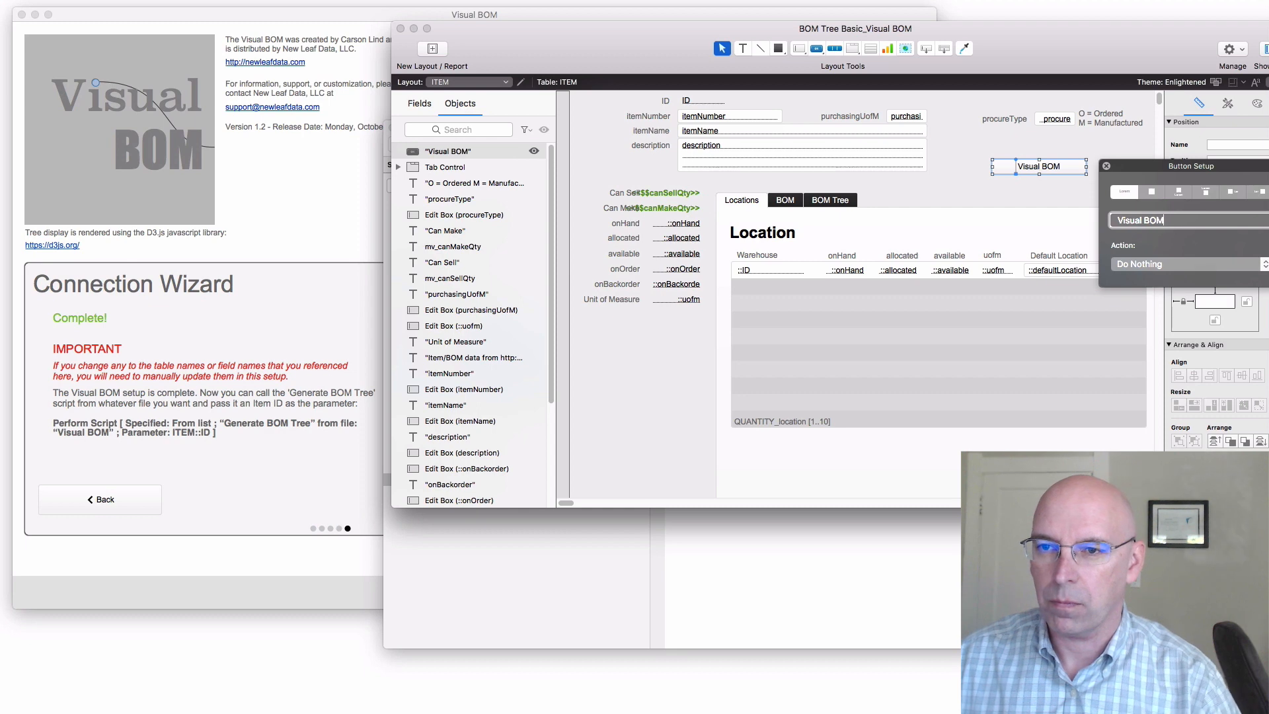
- Set the Visual BOM button's action to perform the Call Visual BOM script without a parameter, and close its setup
left_click(1119, 267)
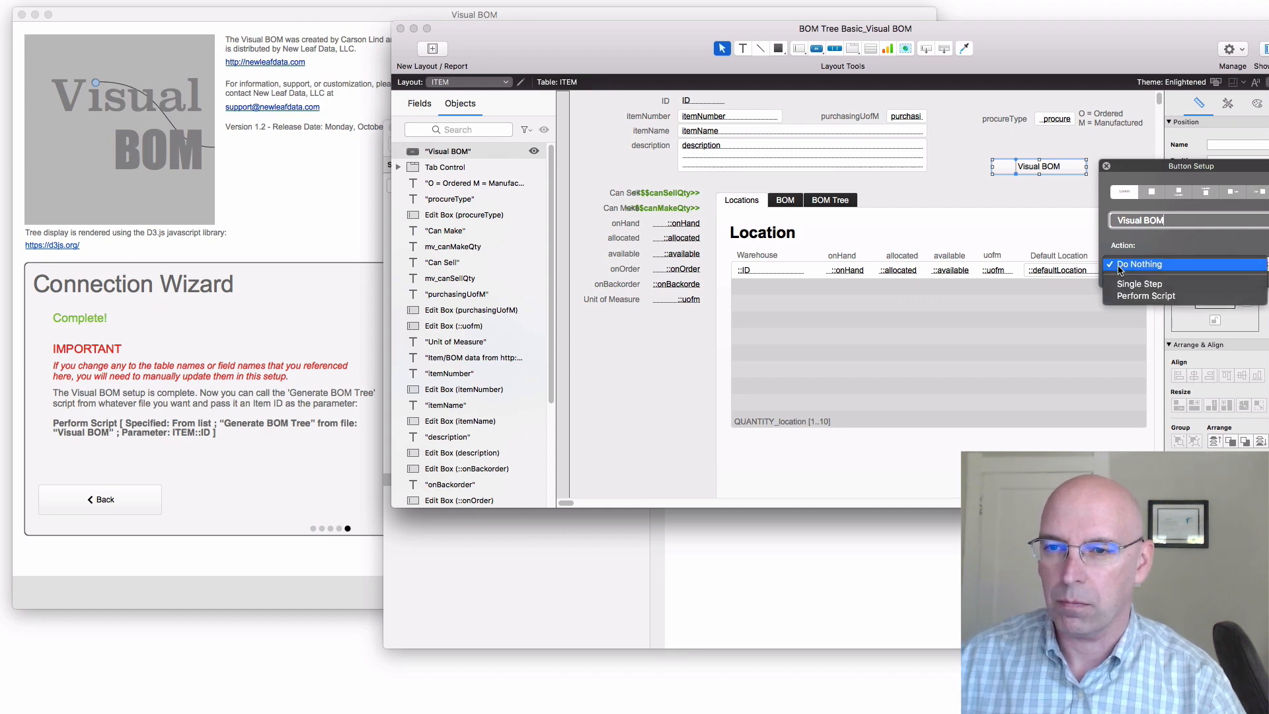
left_click(1136, 299)
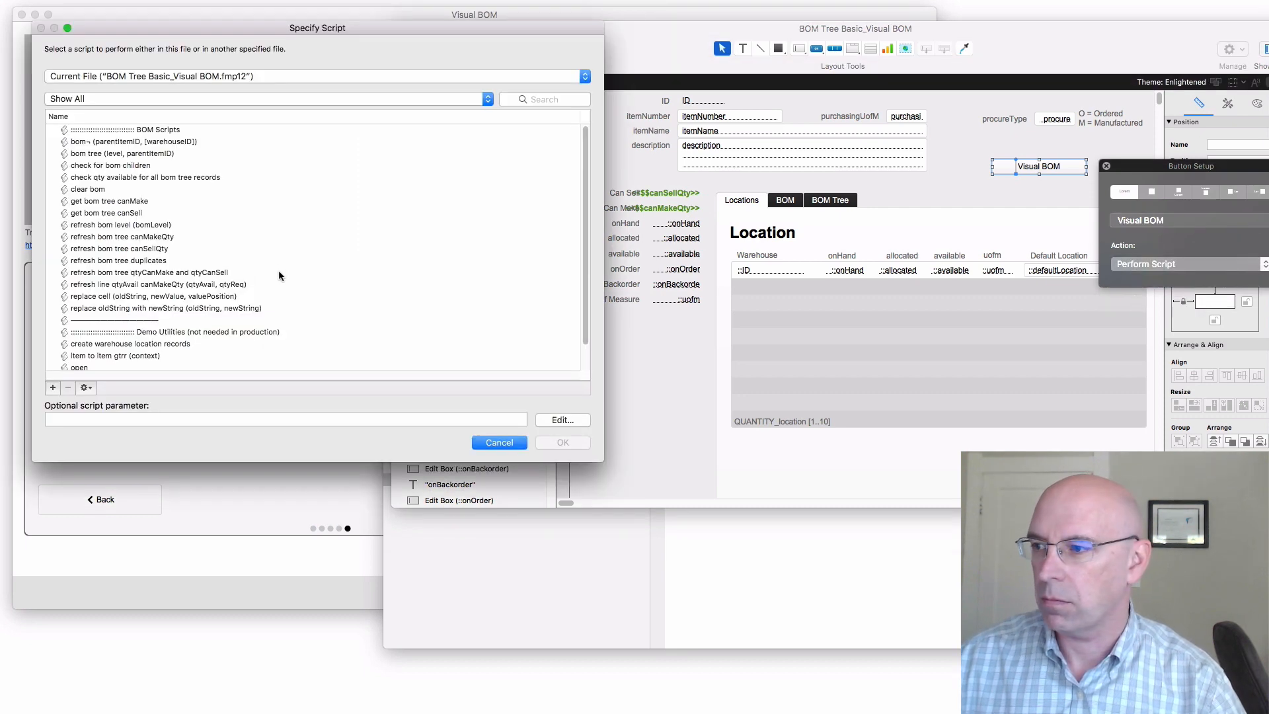
scroll(279, 275, "down", 2)
left_click(156, 363)
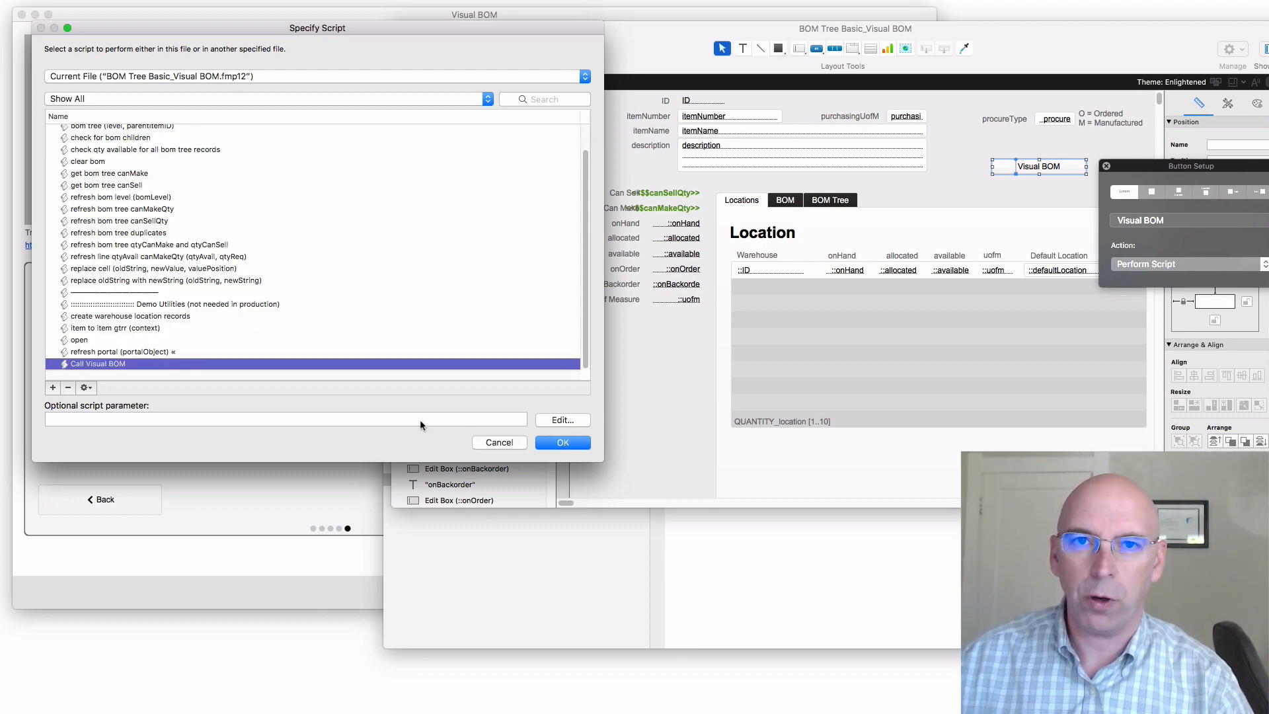
left_click(562, 442)
left_click(1020, 177)
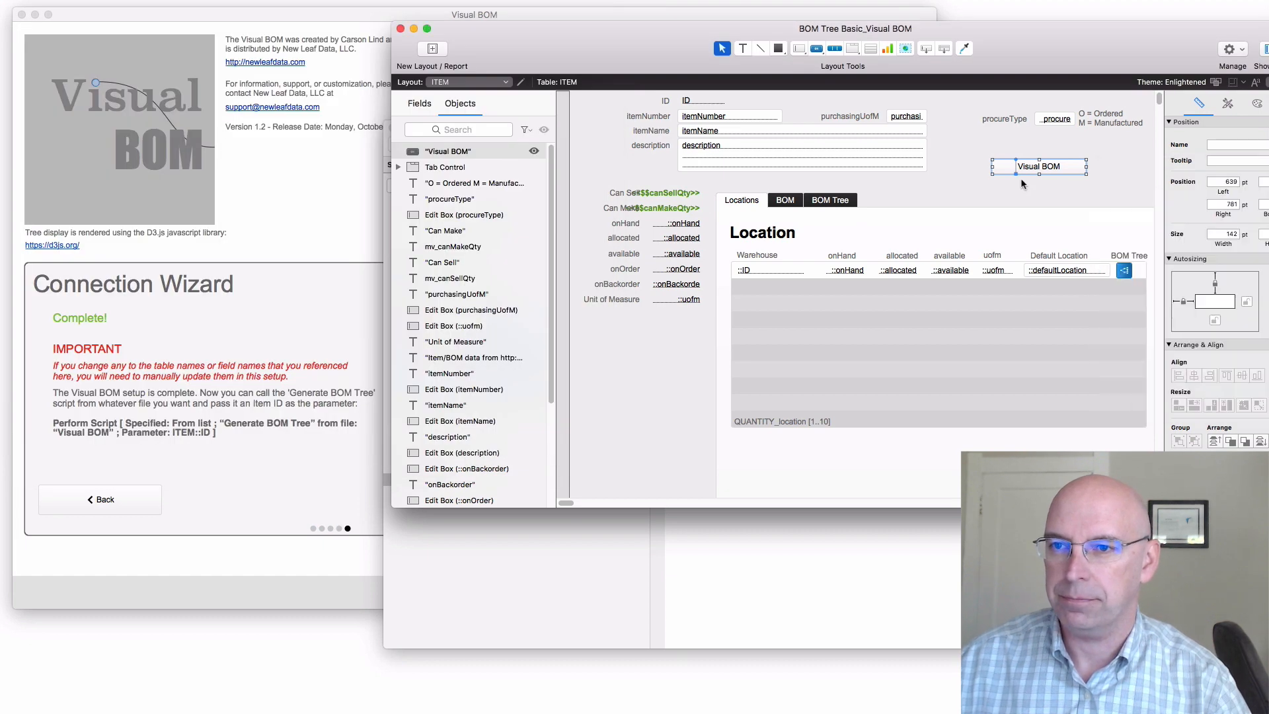
- Switch to Browse mode, test the Visual BOM button on item 20-0001, and return to the inventory window
key("super+b")
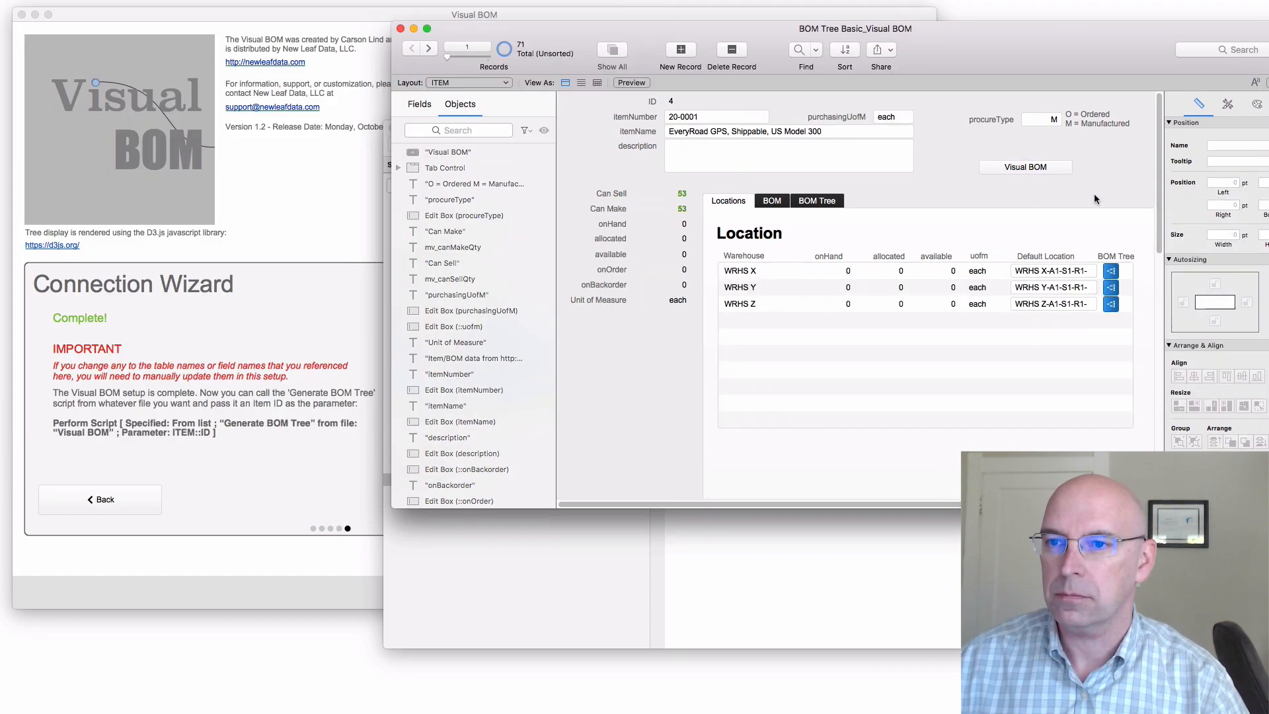
left_click(1053, 167)
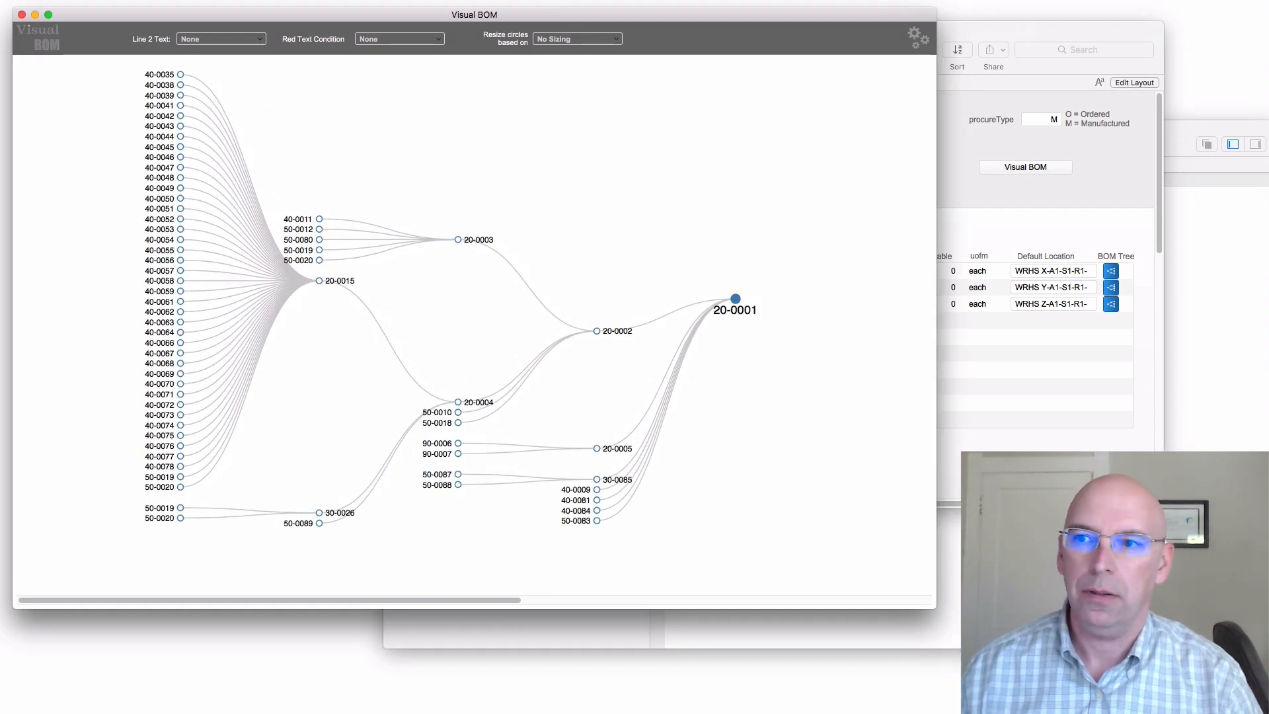
left_click(1042, 204)
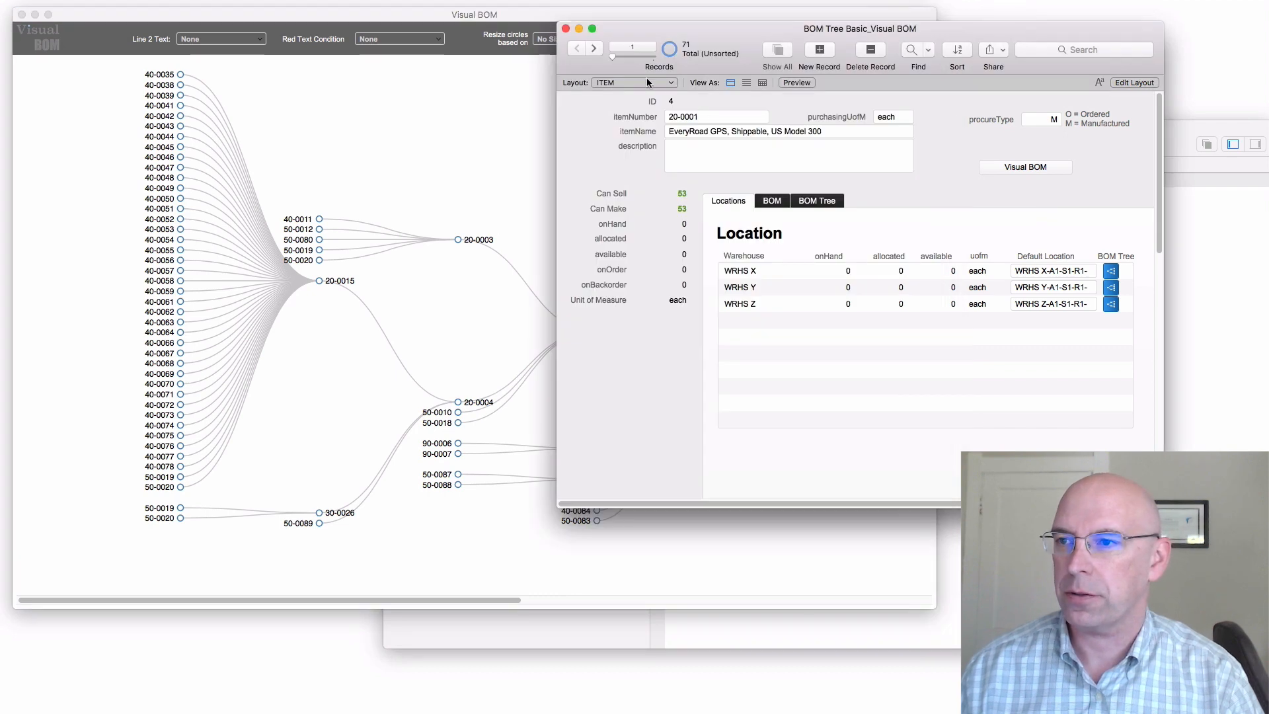
- Go to the record of item 20-0003, show its tree with the Visual BOM button, and return to the inventory window
left_click(598, 49)
left_click(598, 49)
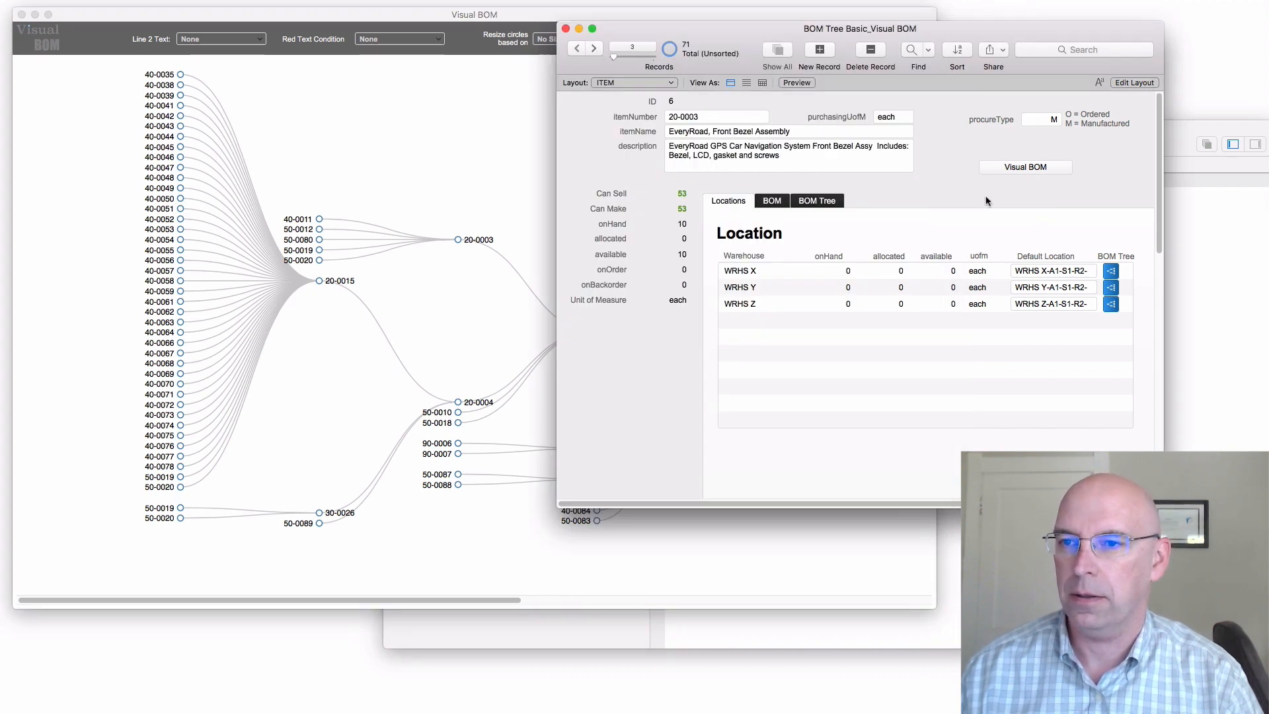
left_click(1061, 171)
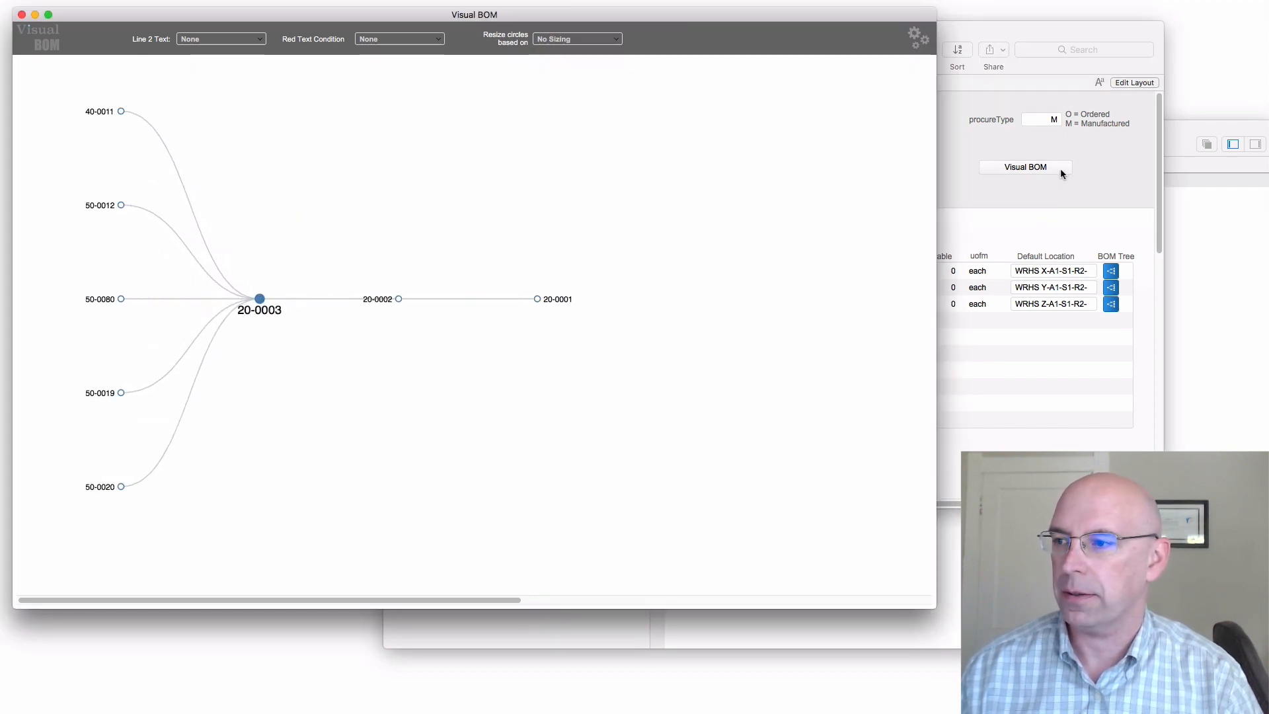
left_click(1076, 169)
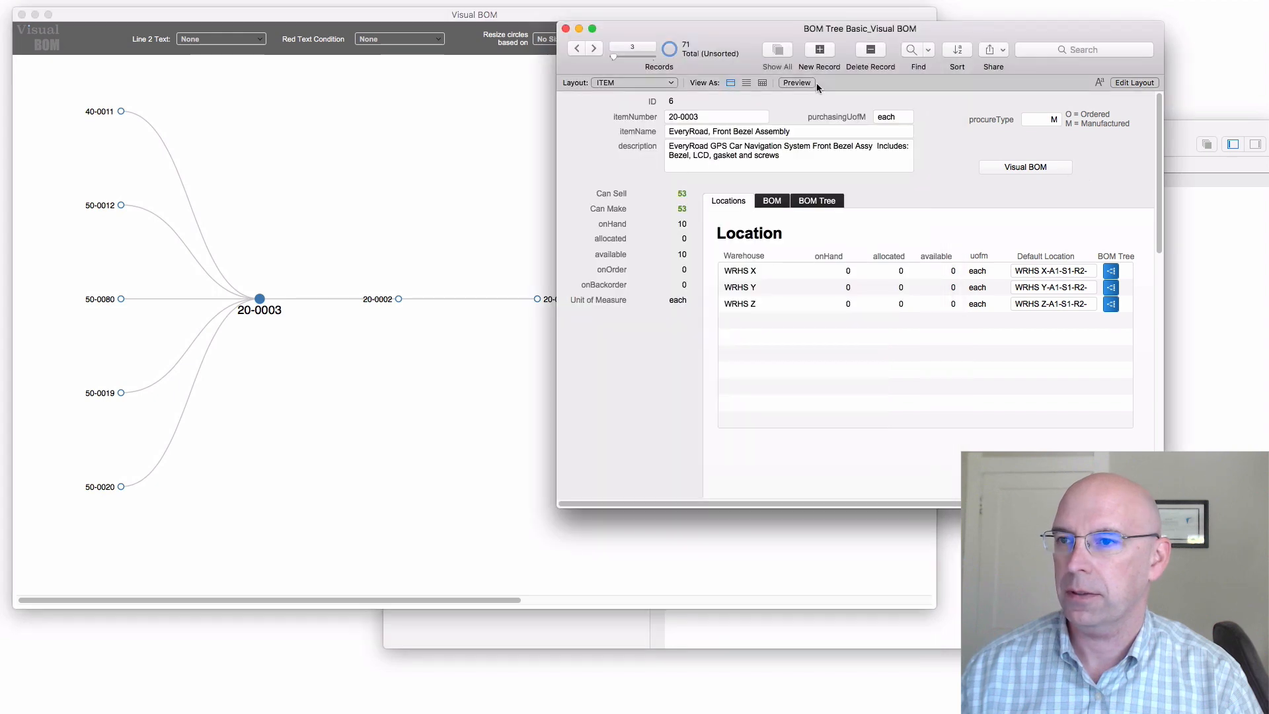
- Go to the record of item 50-0012 and show its tree with the Visual BOM button
left_click(596, 52)
left_click(596, 51)
left_click(1022, 173)
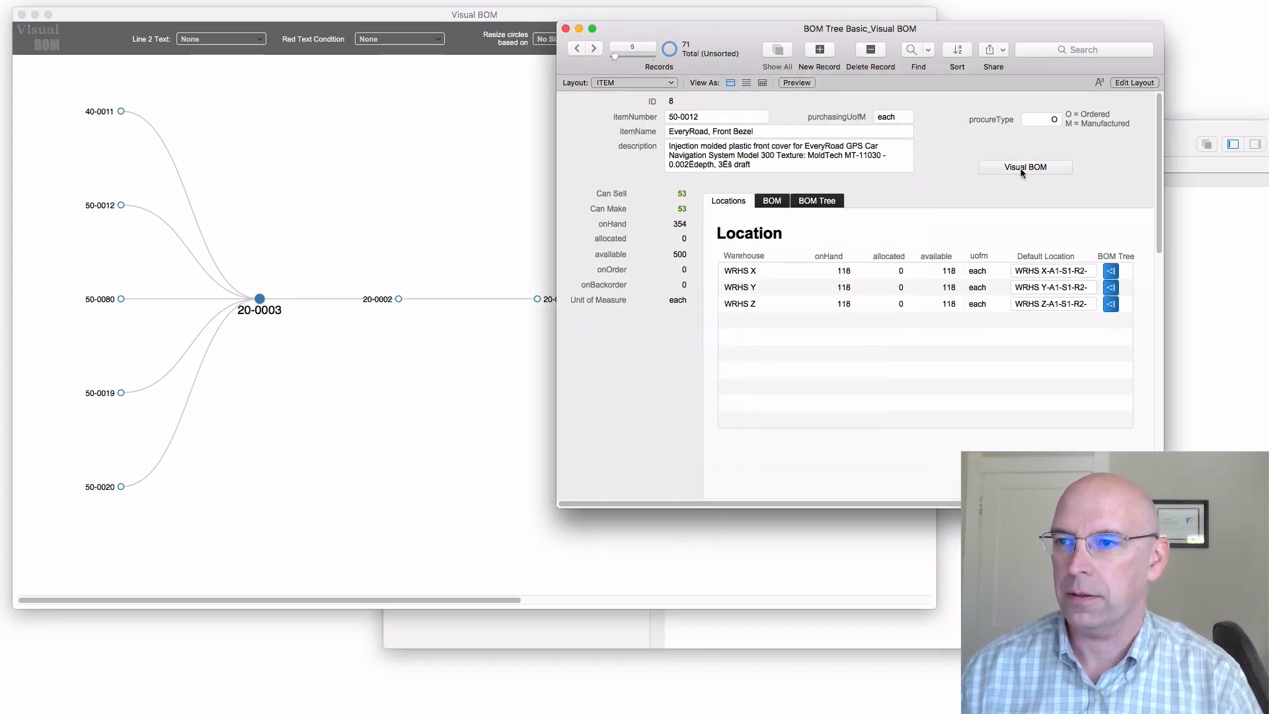